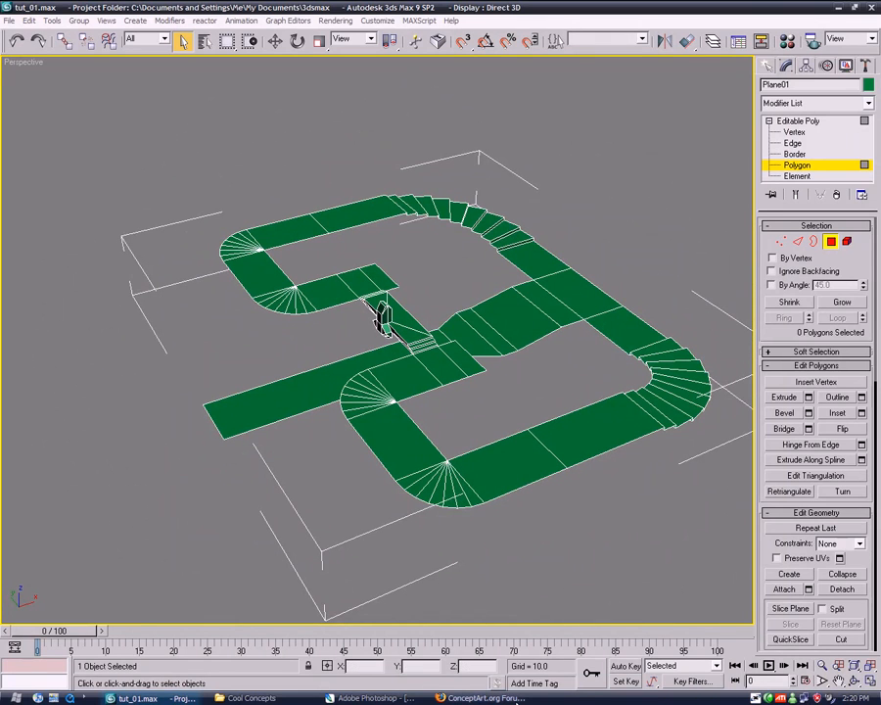
Switch to Firefox and open the "Polina." thread in the ConceptArt.org forum IT'S FINALLY FINISHED!!
left_click(489, 698)
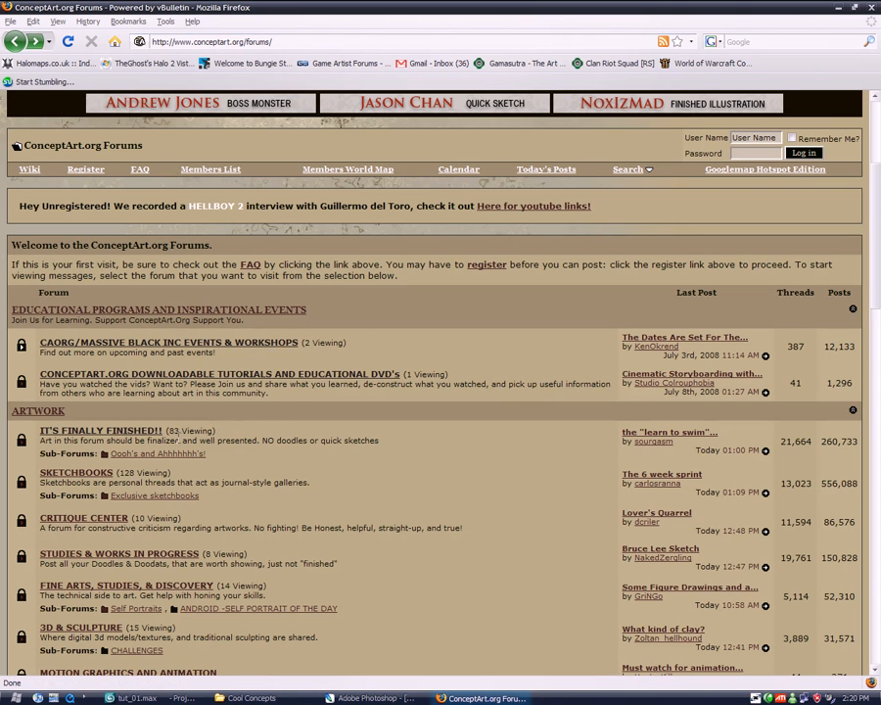
left_click(148, 435)
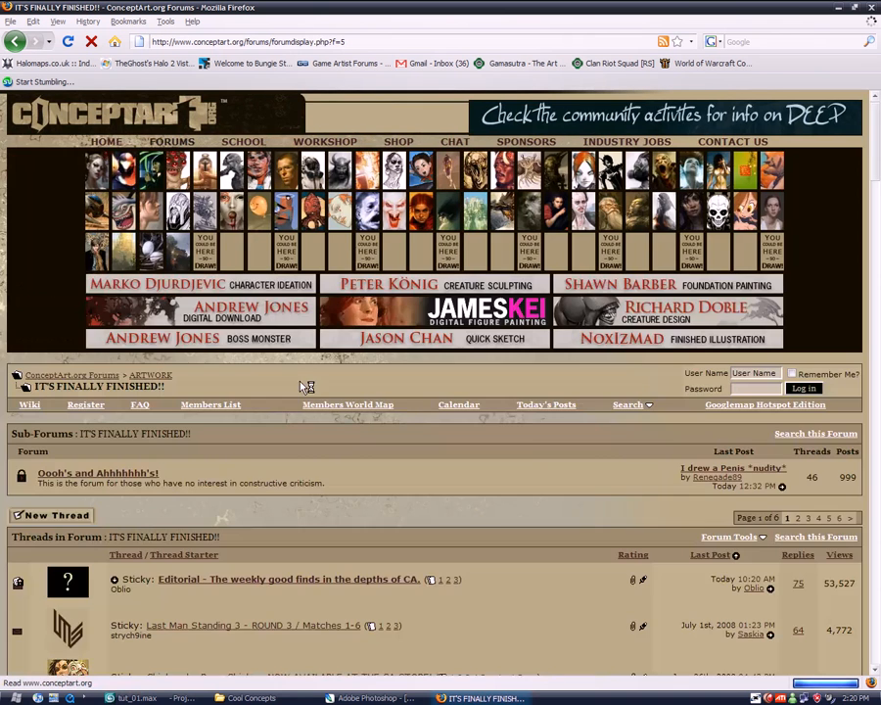
scroll(309, 398, "down", 4)
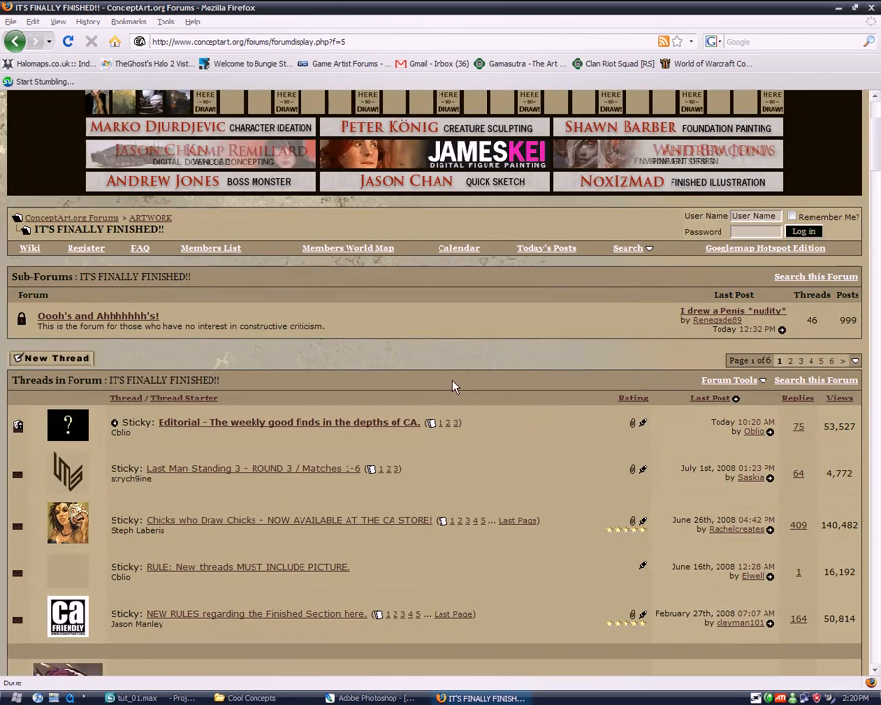
scroll(453, 386, "down", 8)
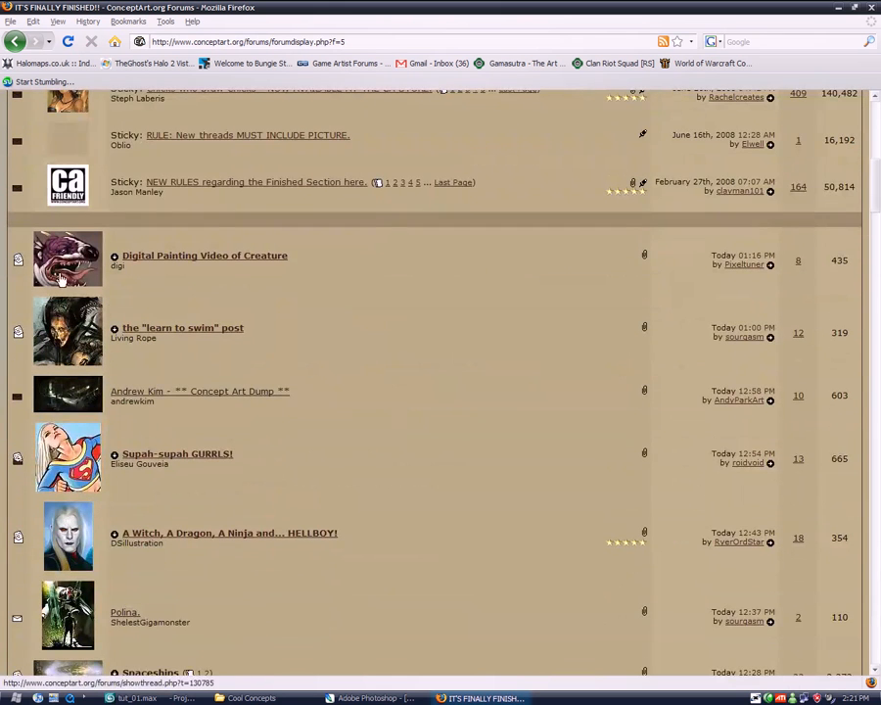
scroll(181, 398, "down", 4)
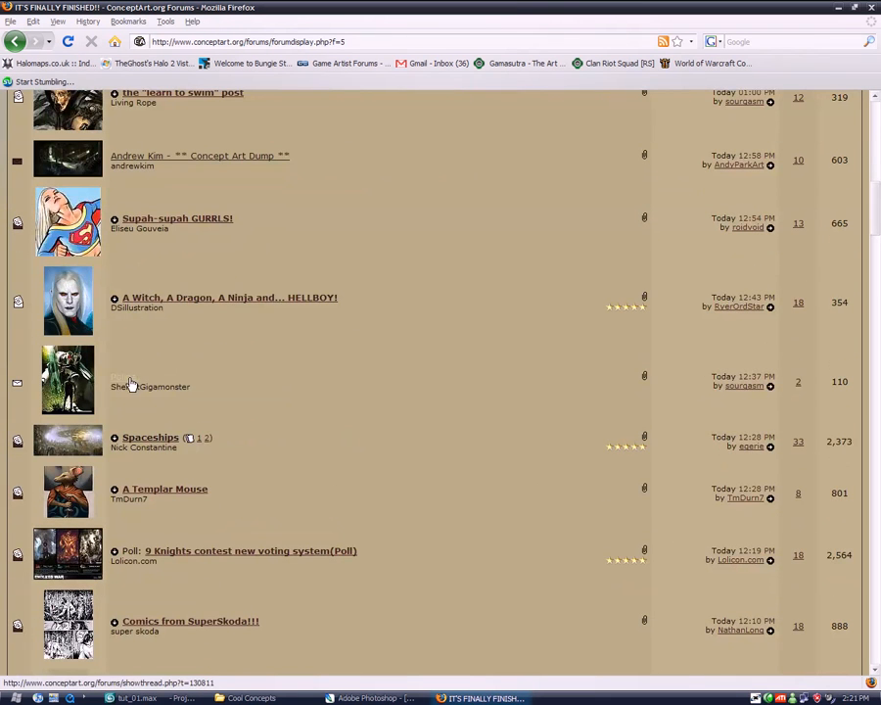
left_click(137, 378)
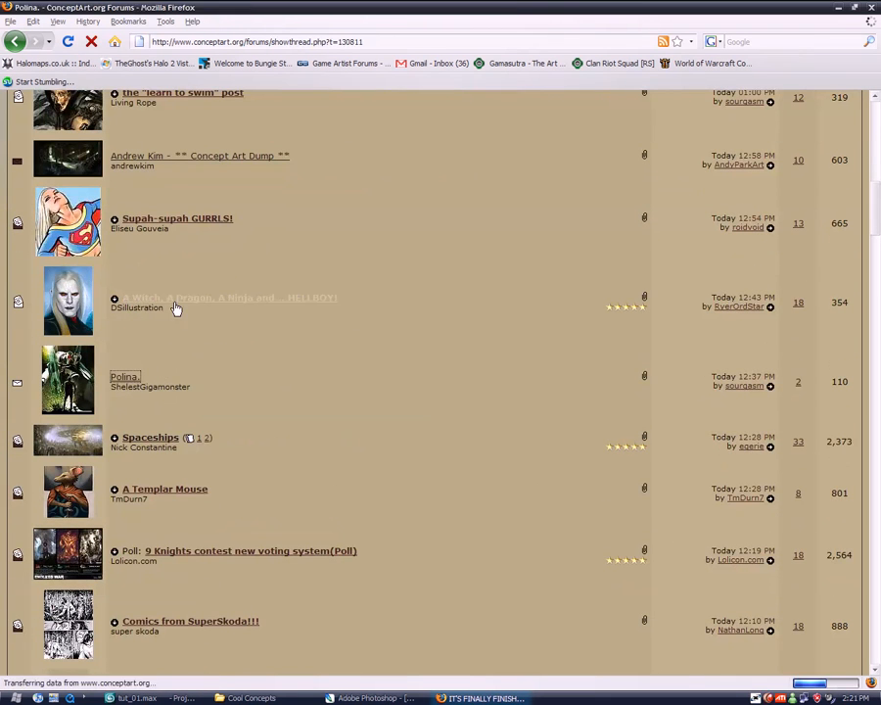
Look through the sci-fi movie concept paintings posted in the thread, down to the end of the first post
scroll(725, 382, "down", 10)
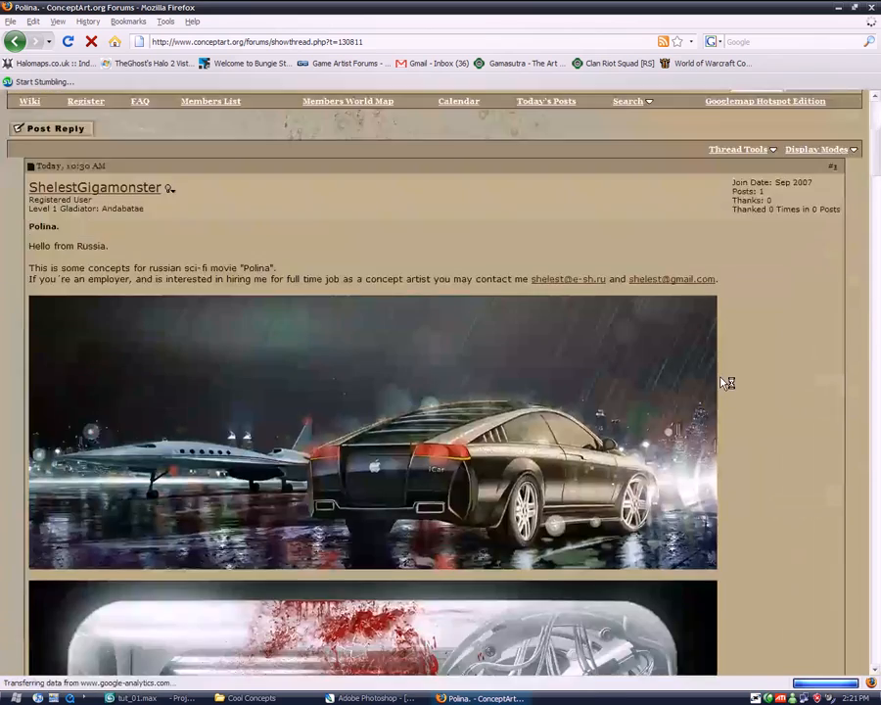
scroll(722, 382, "down", 10)
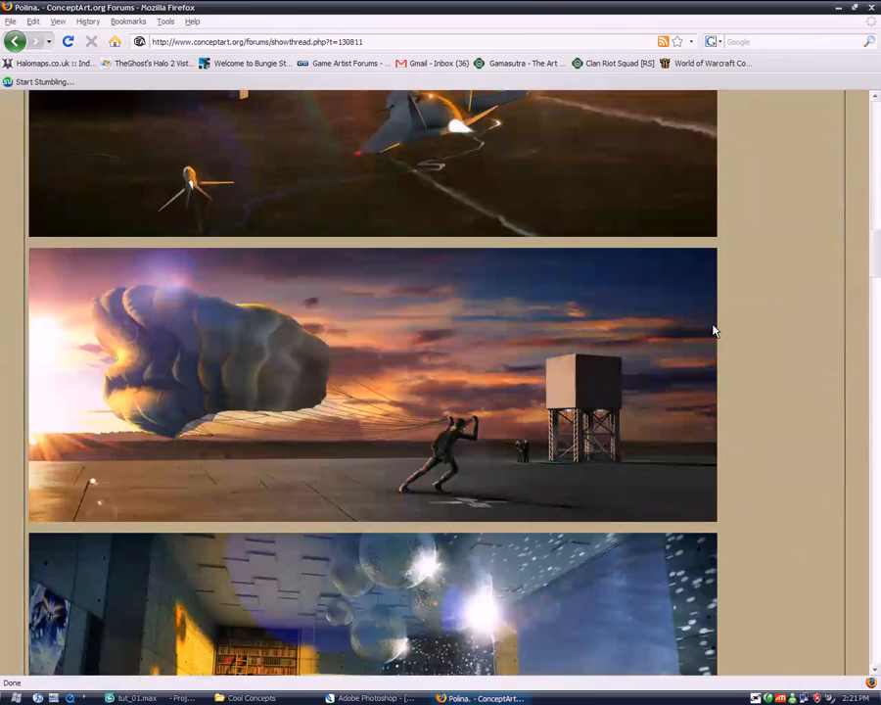
scroll(713, 330, "down", 10)
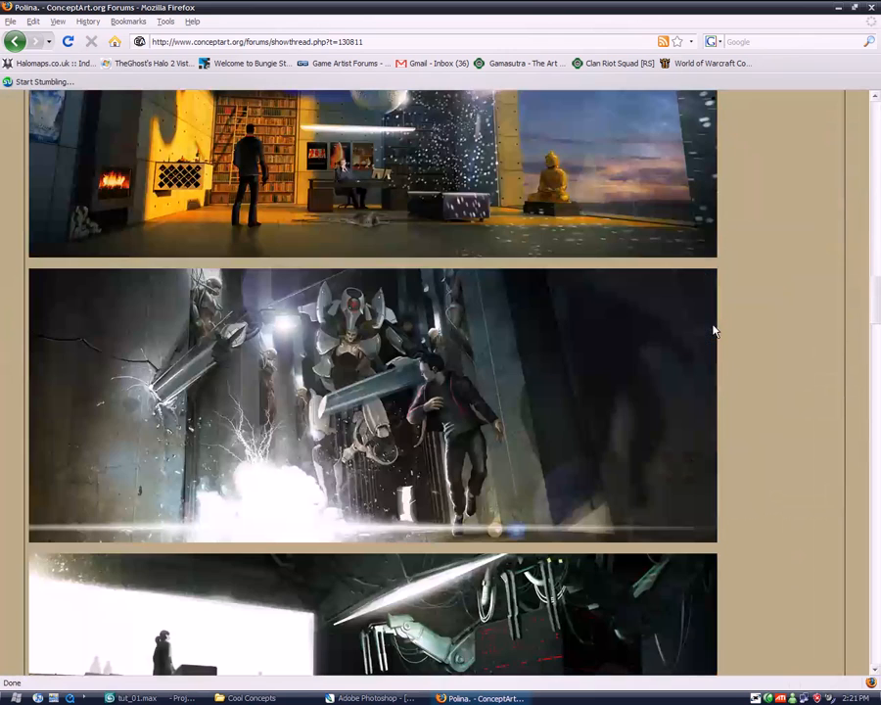
scroll(714, 330, "down", 8)
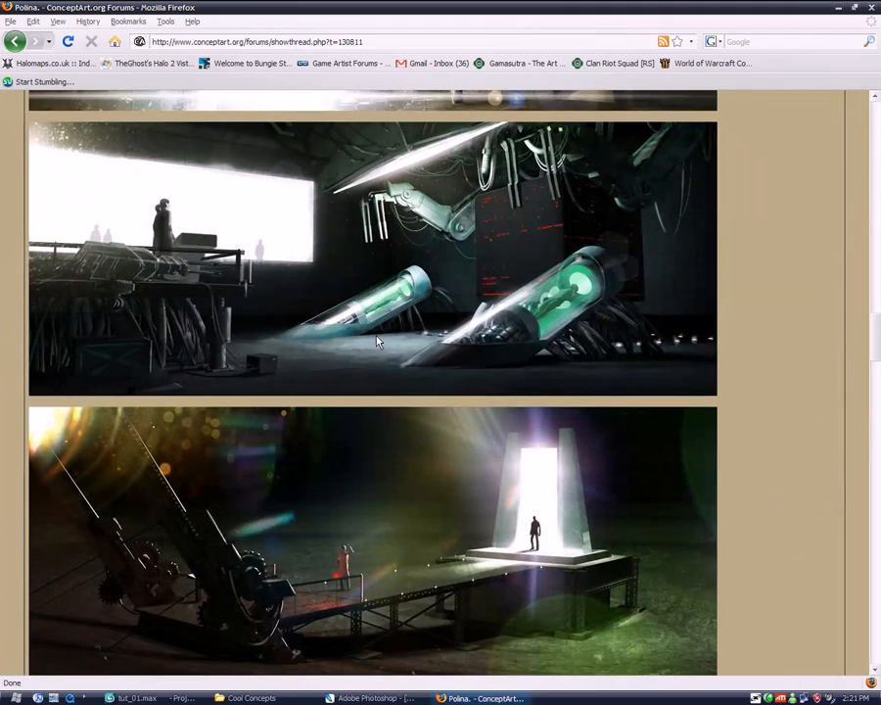
scroll(729, 356, "down", 10)
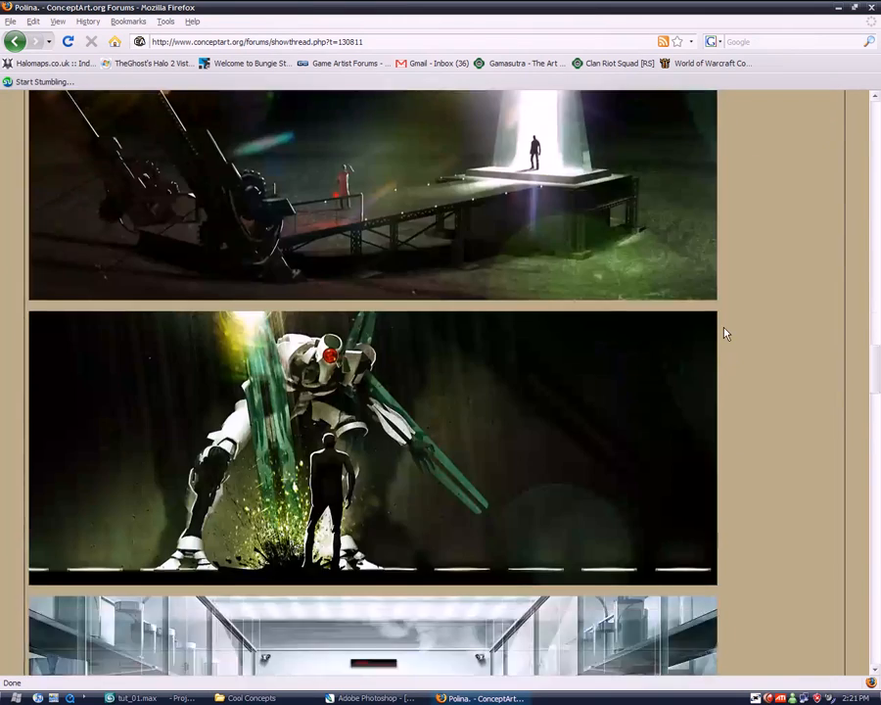
scroll(724, 334, "down", 15)
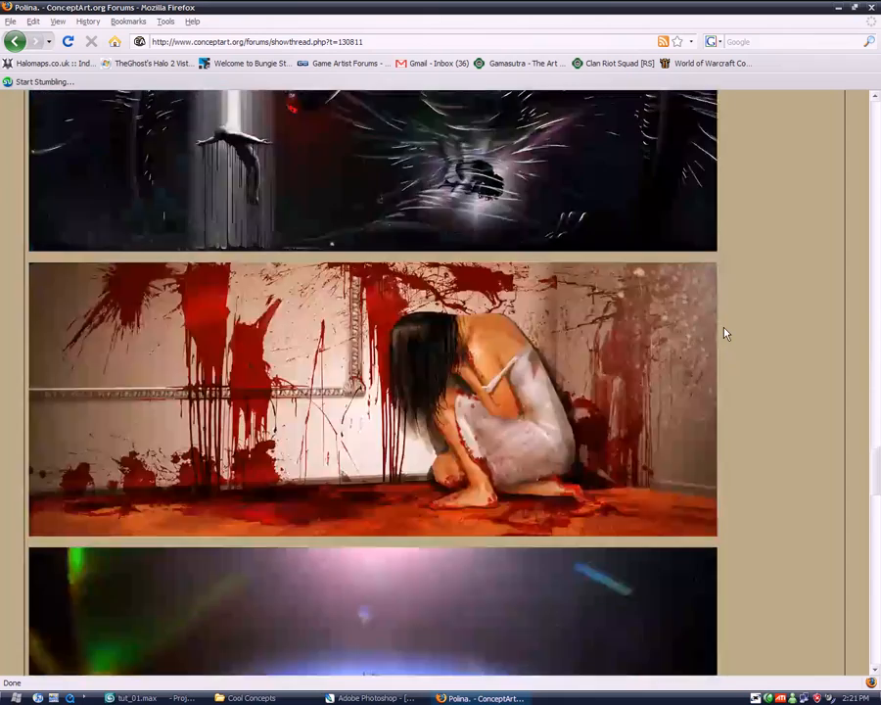
scroll(724, 334, "down", 20)
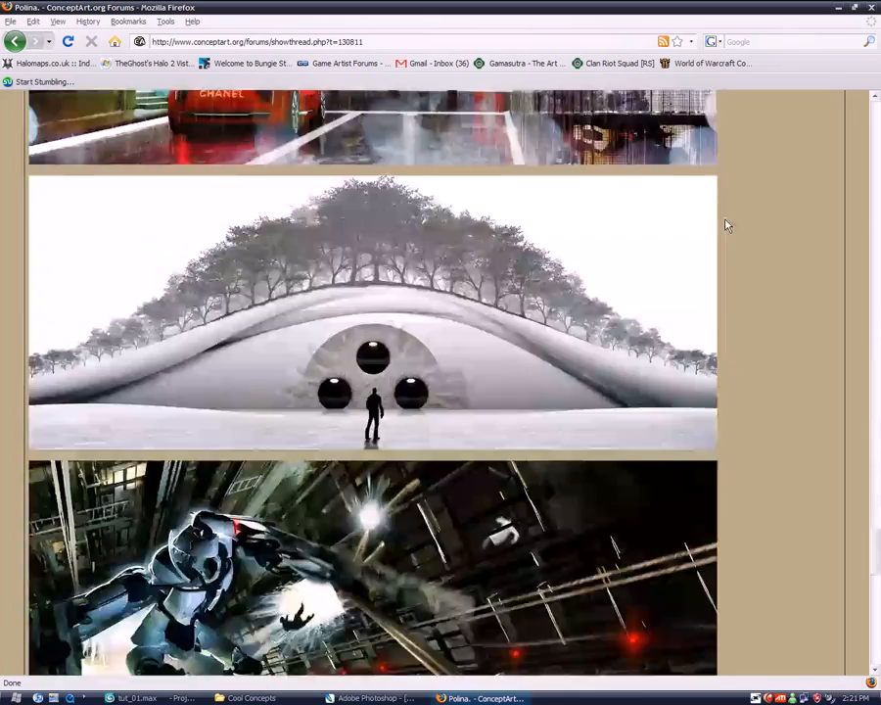
scroll(577, 235, "up", 9)
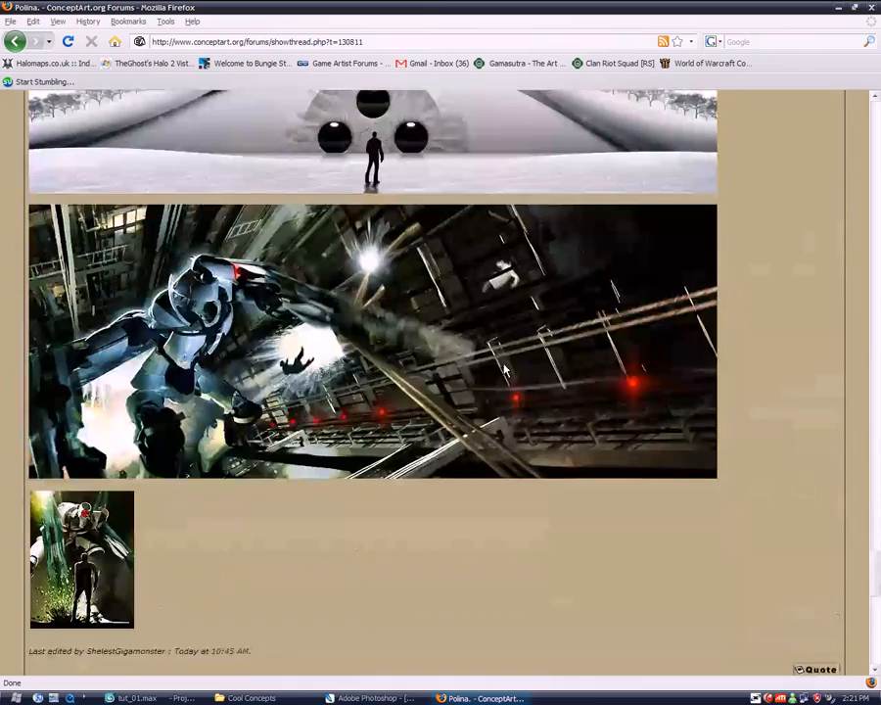
Switch to the Cool Concepts folder and preview nvartcanyon.jpg, nvartcgtalk-1.jpg, the pvp loading screen image and SINS_desert_water.jpg
left_click(253, 698)
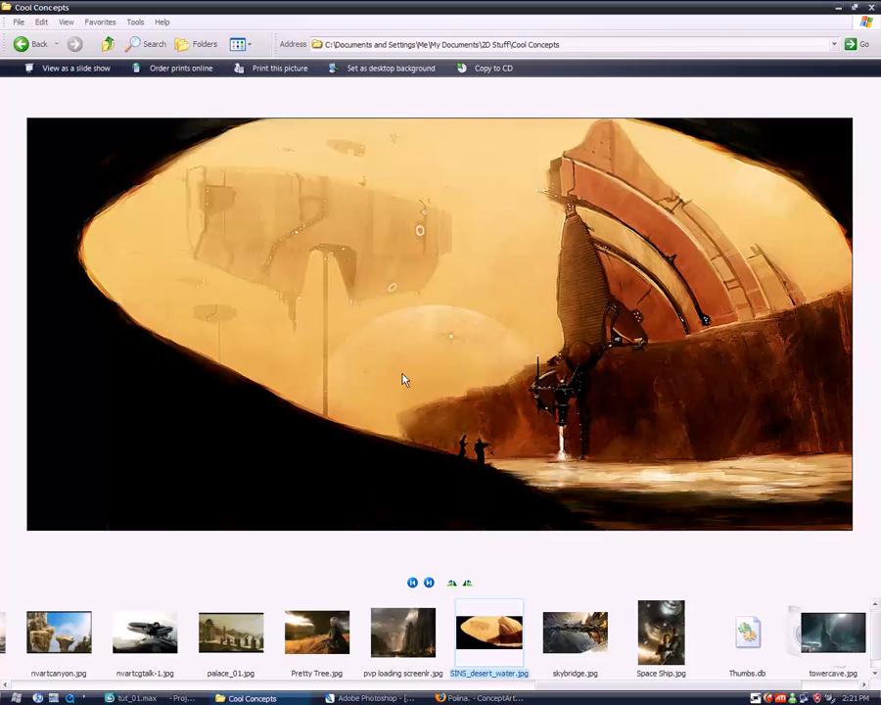
left_click(59, 634)
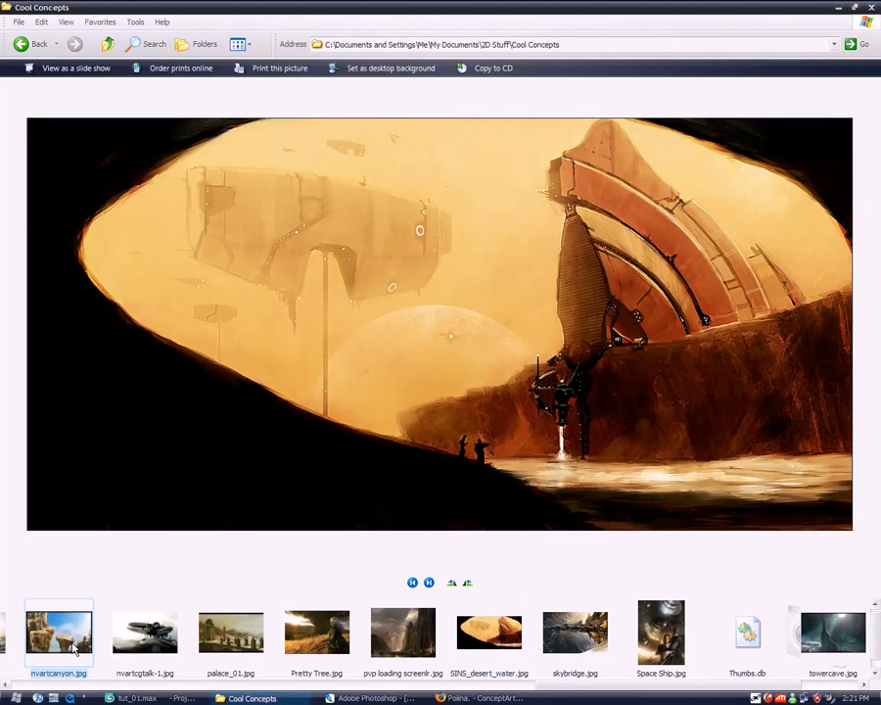
left_click(134, 644)
left_click(403, 635)
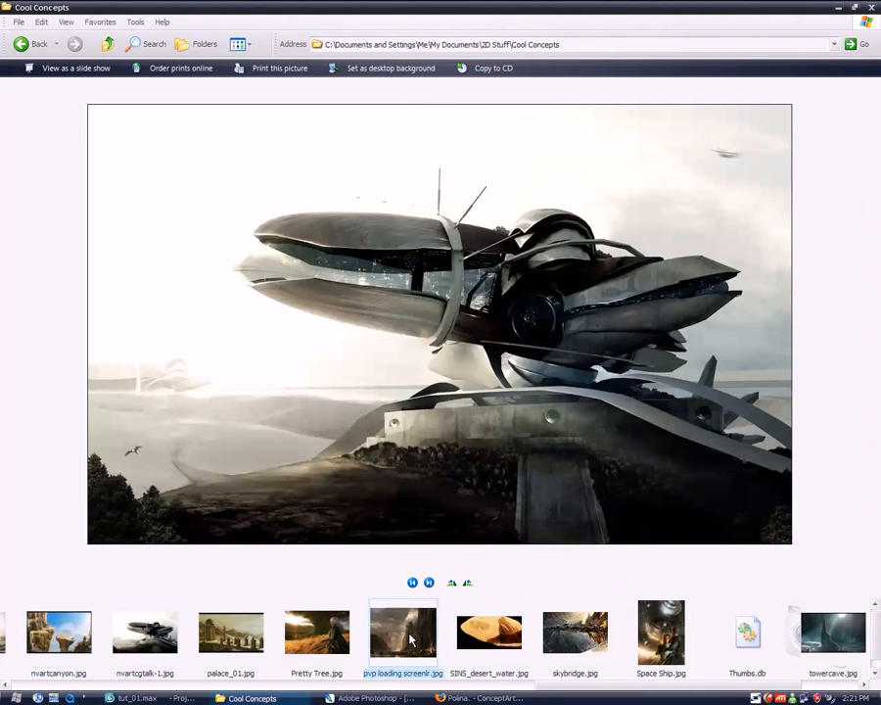
left_click(511, 635)
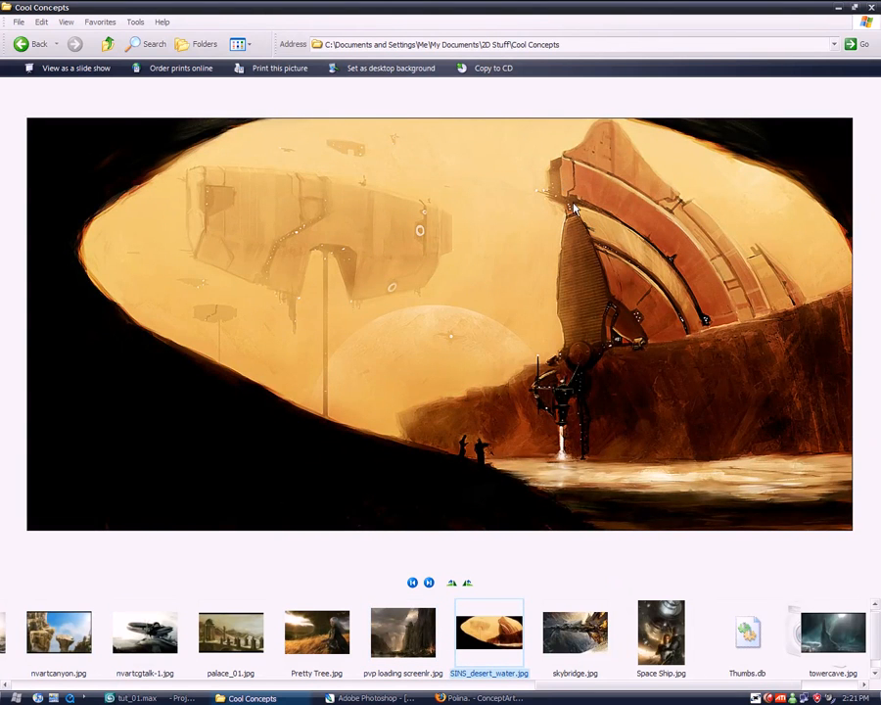
Look over the level layout in 3ds Max from another angle, and preview 10_Old_Friends.jpg in the Cool Concepts folder
left_click(137, 698)
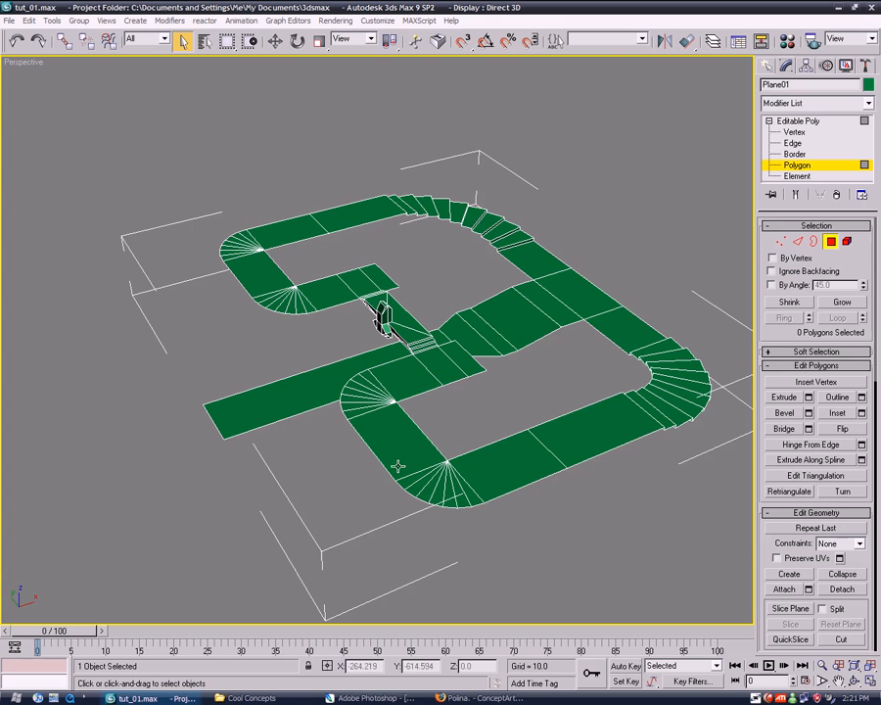
middle_click_drag(363, 545, 513, 380, "alt")
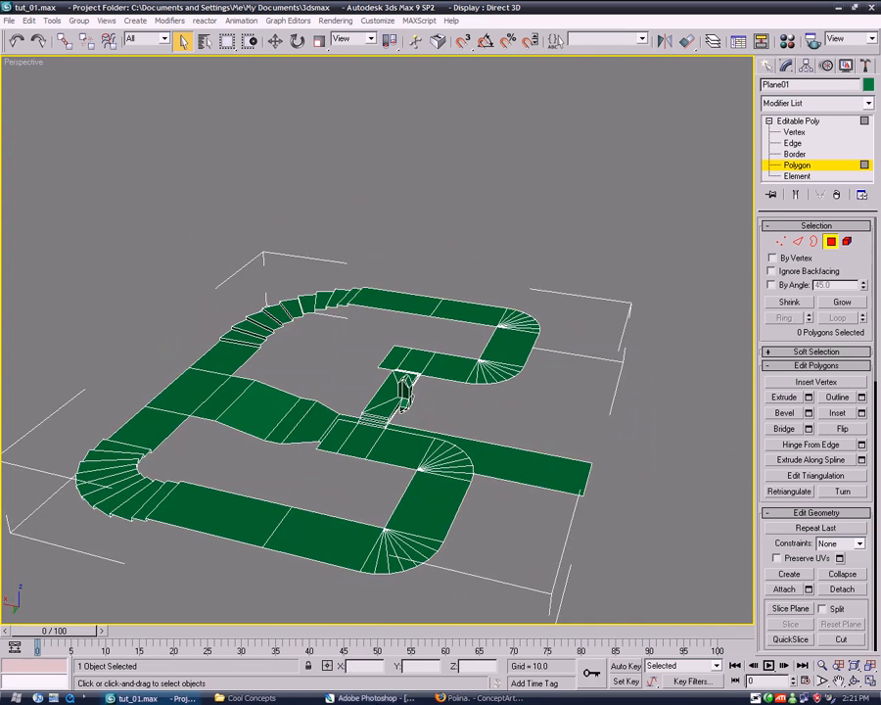
left_click(479, 698)
left_click(251, 698)
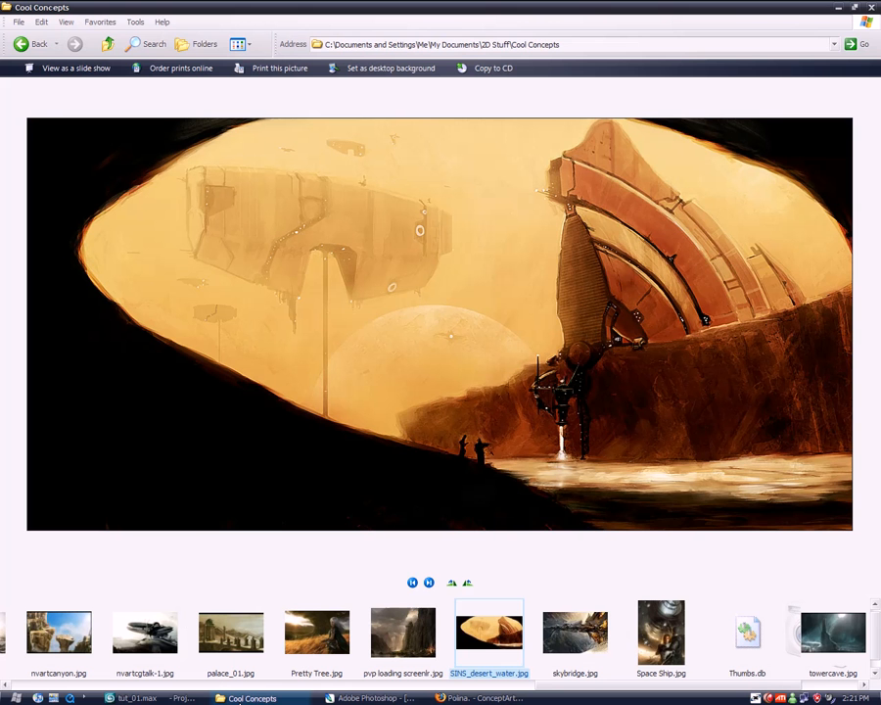
left_click_drag(705, 686, 30, 649)
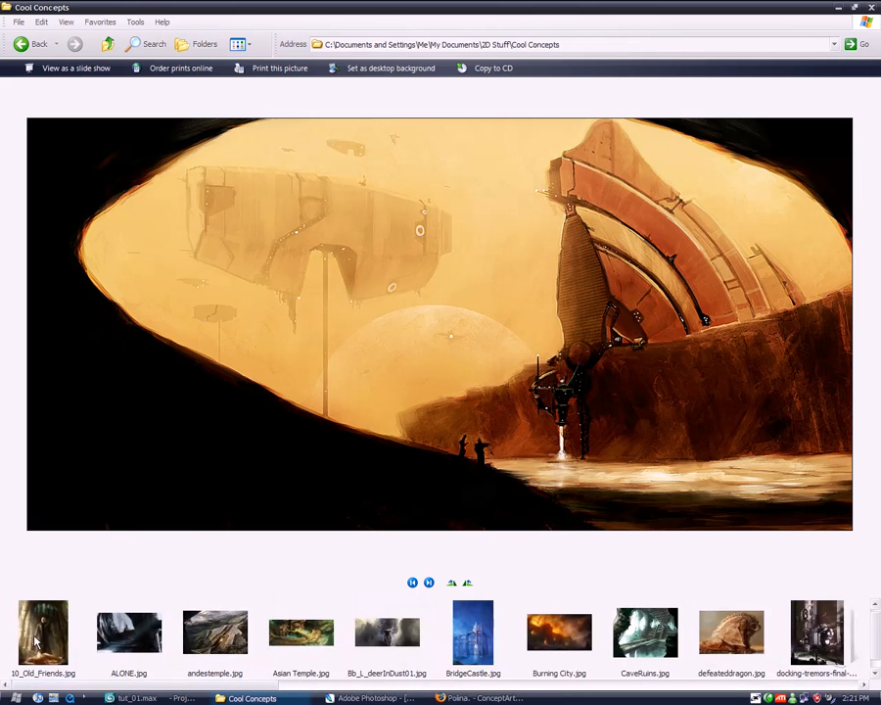
left_click(34, 642)
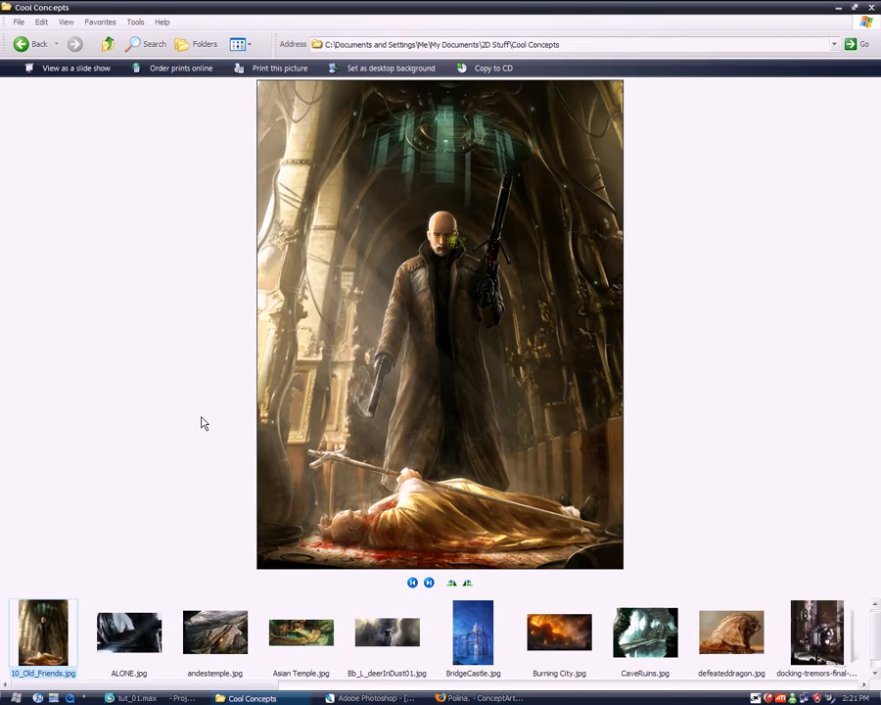
Switch to 3ds Max and select the polygon where the middle branch meets the outer corridor to examine that junction
left_click(137, 698)
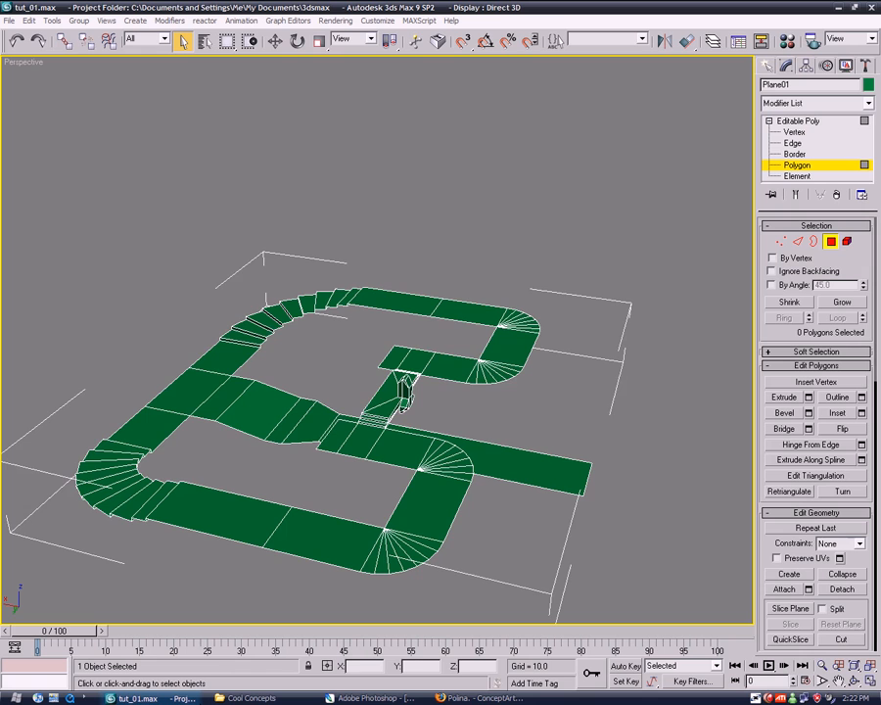
middle_click_drag(291, 423, 538, 450)
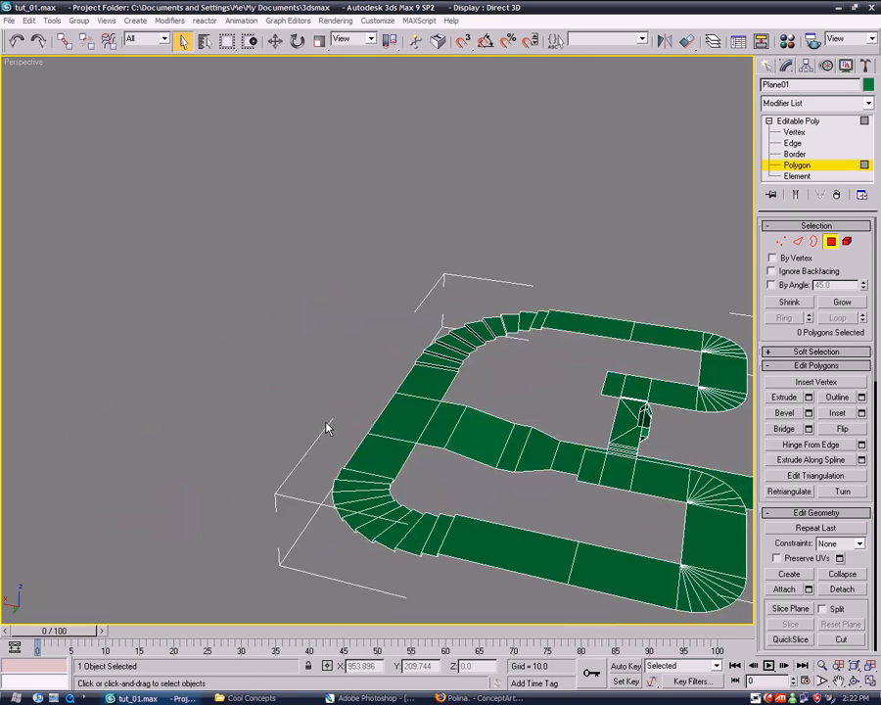
middle_click_drag(429, 445, 182, 479)
scroll(405, 474, "up", 4)
middle_click_drag(405, 474, 505, 133)
left_click(418, 383)
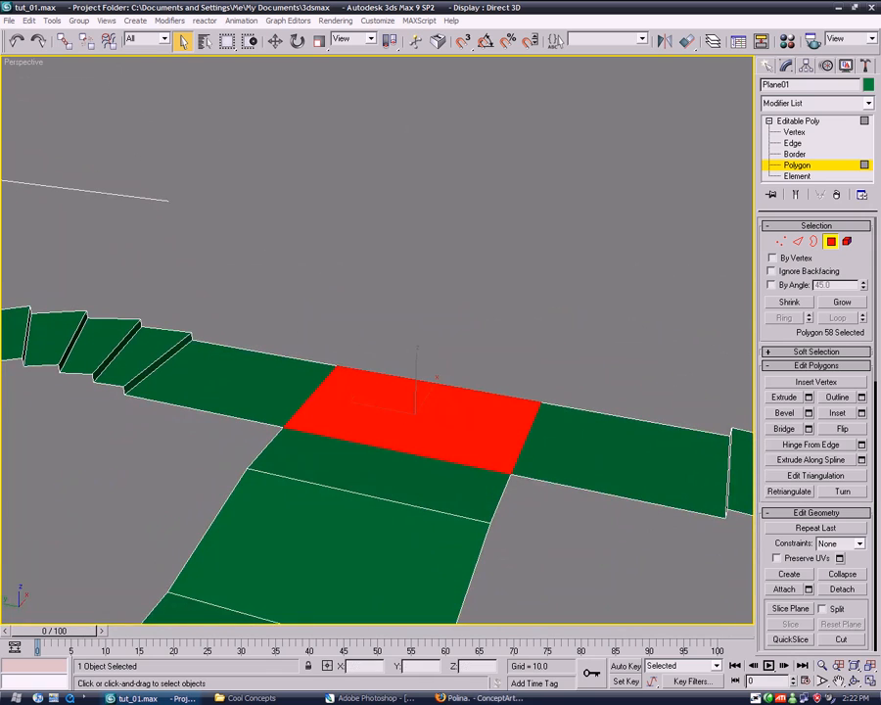
Switch to the Cool Concepts folder and preview the GWEN_CaveTempleEntra image as a reference for the junction
key("alt+Tab")
key("alt+Tab")
key("alt+Tab")
key("alt+Tab")
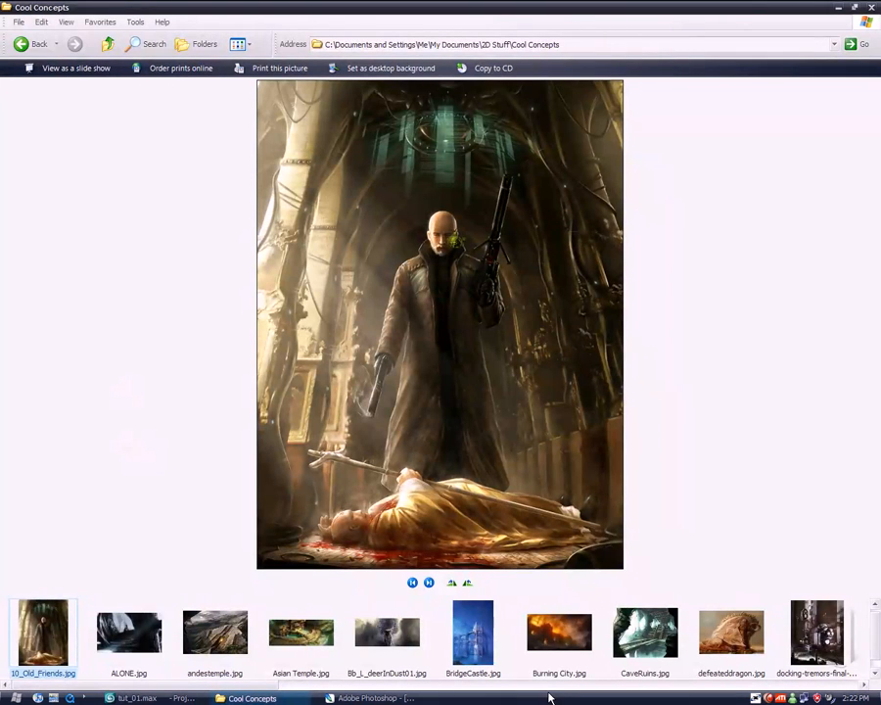
left_click_drag(248, 690, 357, 687)
left_click(647, 654)
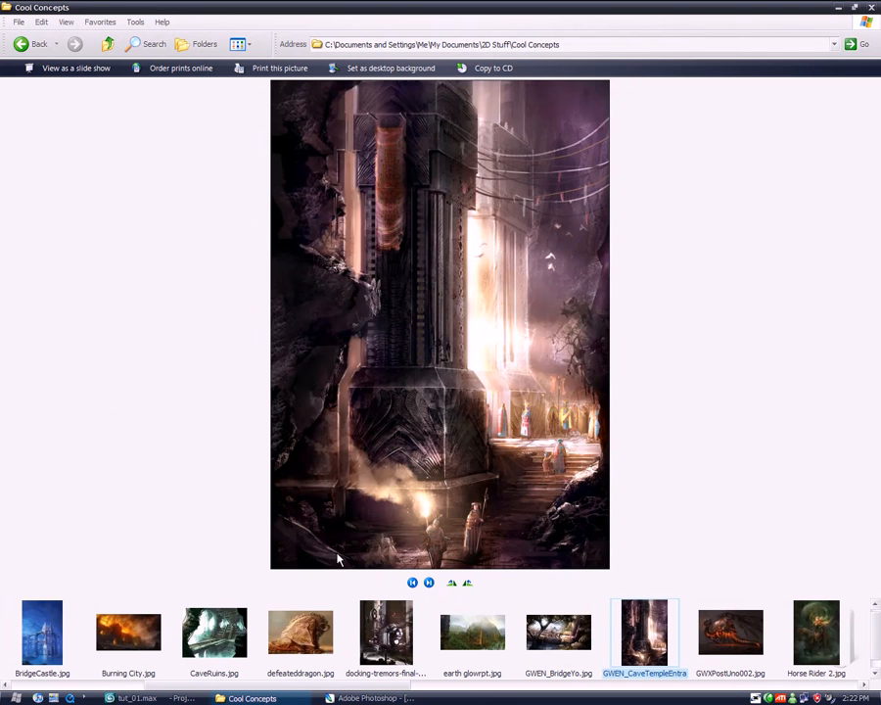
Switch back to 3ds Max and clear the polygon selection at the corridor junction
key("alt+Tab")
middle_click_drag(542, 355, 521, 351)
left_click(596, 374)
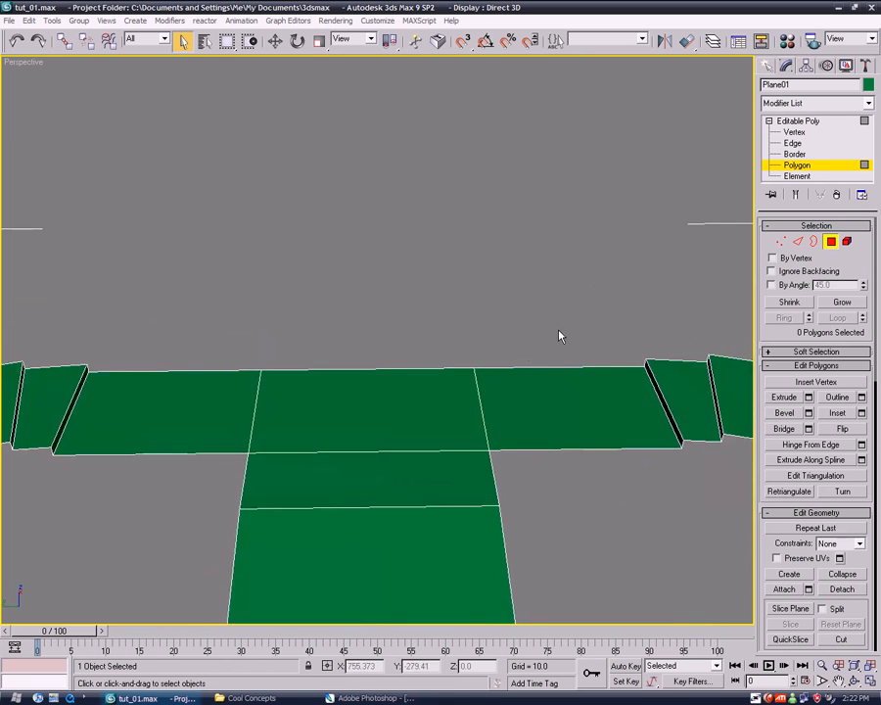
left_click(808, 133)
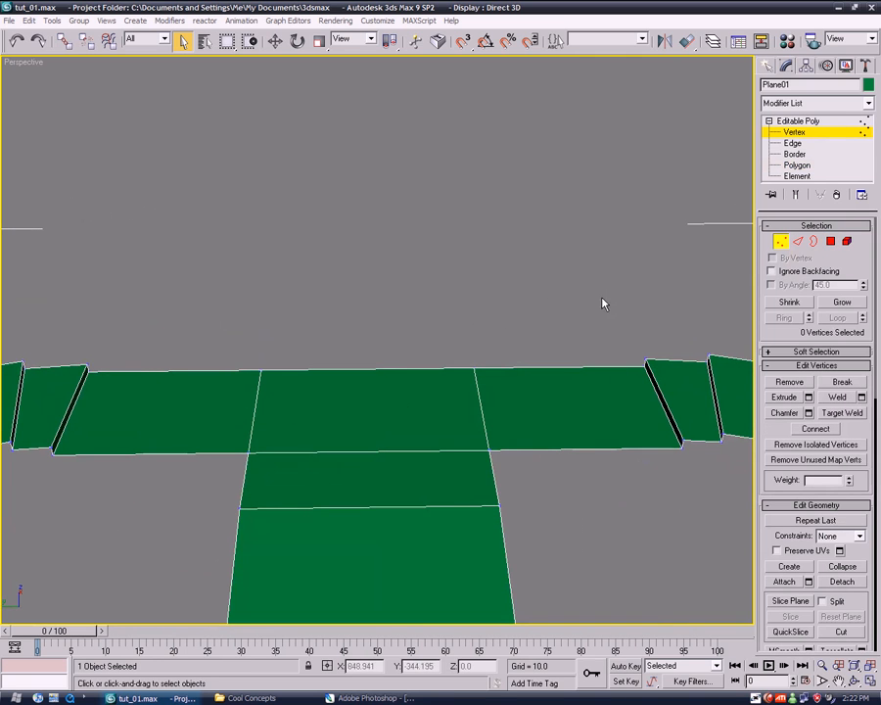
middle_click_drag(460, 330, 494, 413)
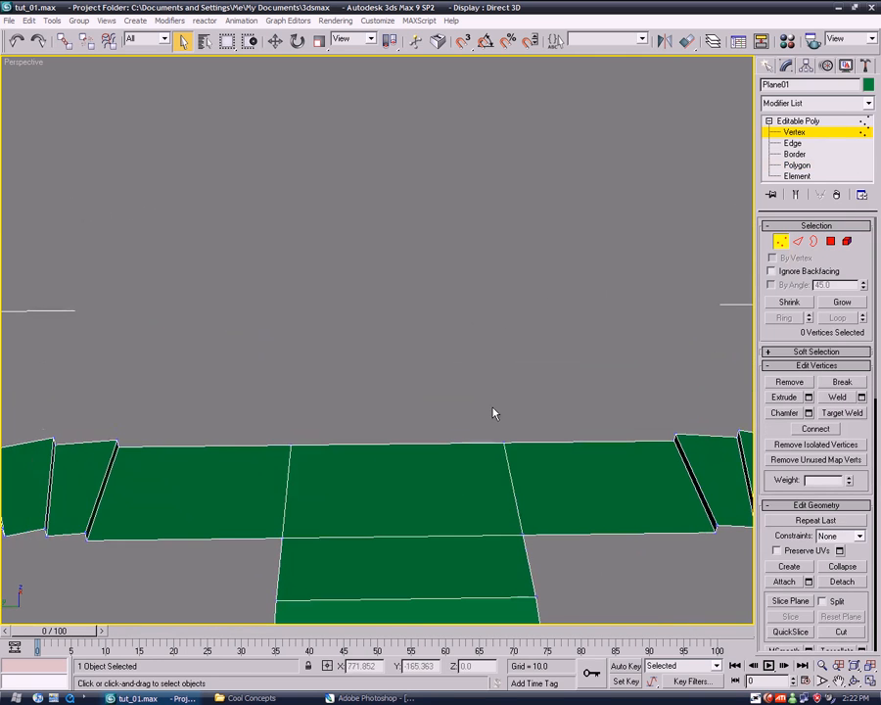
Extend the two outer corridor edges on either side of the junction polygon outward into new polygons
left_click(795, 144)
left_click(564, 444)
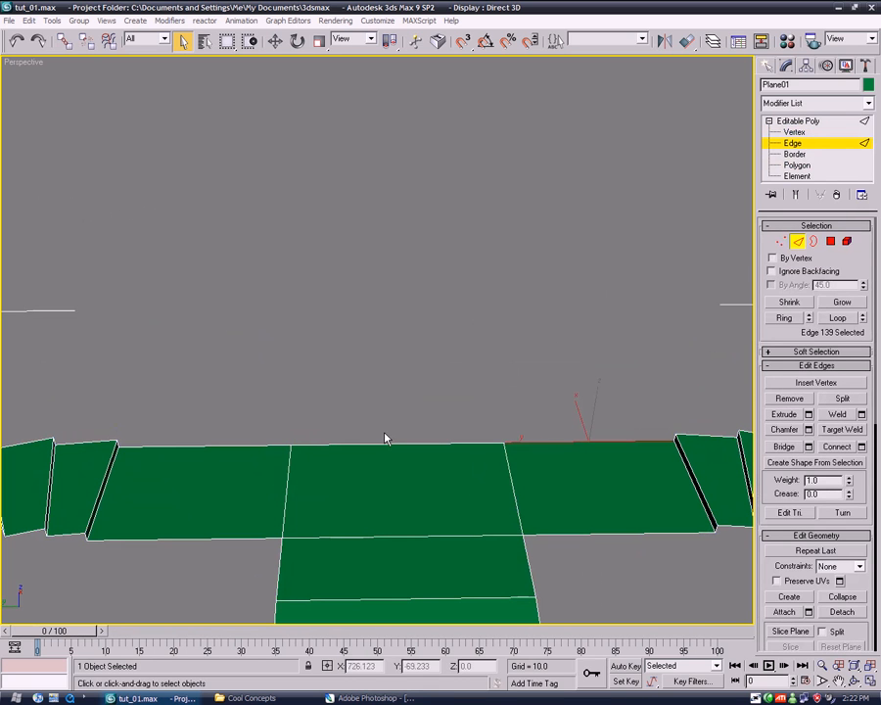
left_click(245, 443, "ctrl")
key("w")
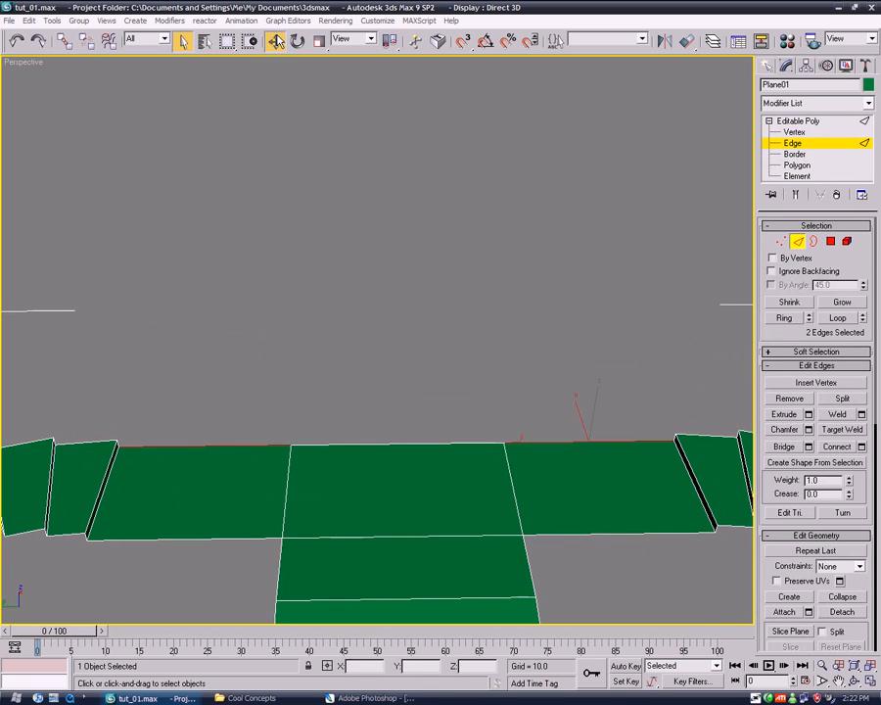
middle_click_drag(488, 364, 540, 426, "alt")
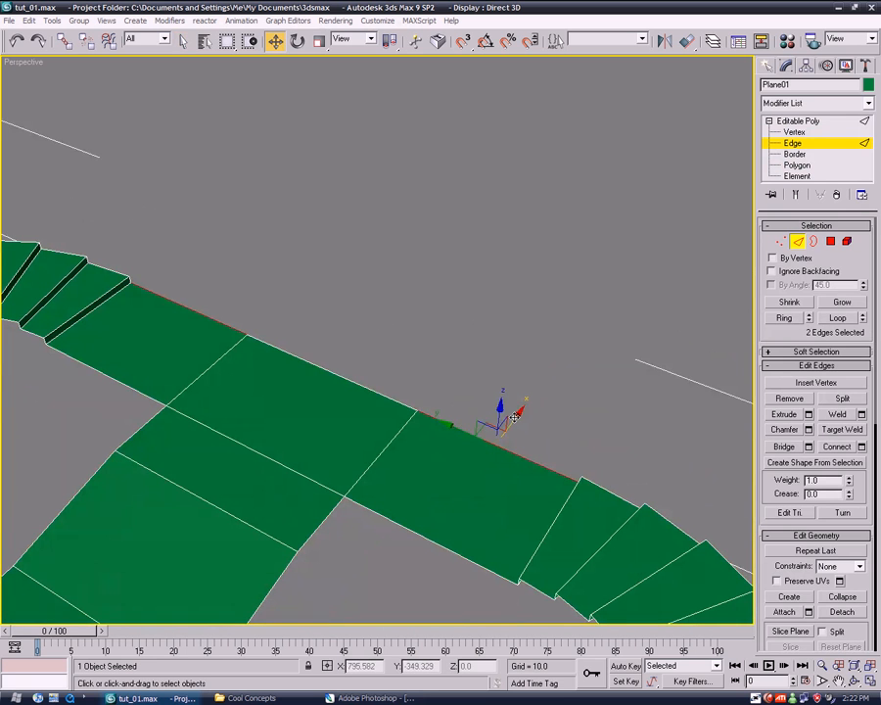
left_click_drag(514, 418, 601, 320, "shift")
middle_click_drag(420, 319, 508, 334)
Extrude the two new polygons beside the corridor junction slightly upward to form low plinths
left_click(798, 165)
left_click(504, 350)
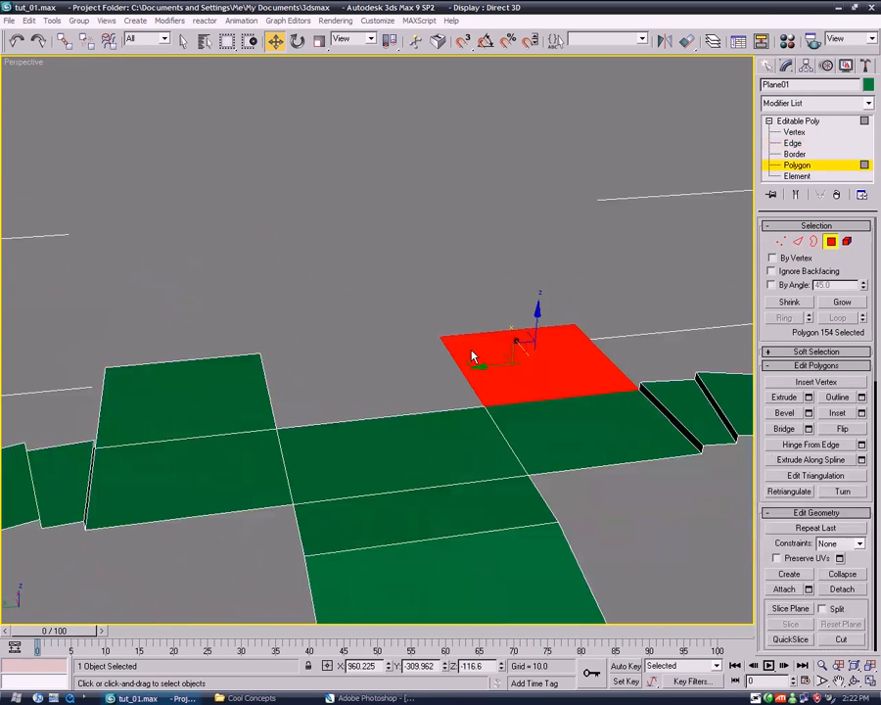
left_click(204, 393, "ctrl")
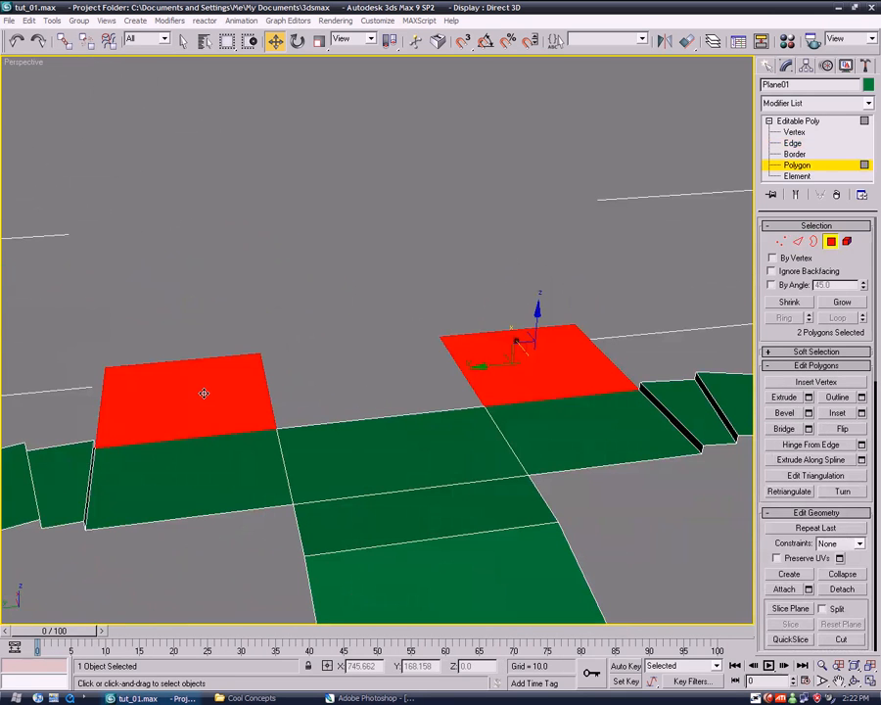
left_click(784, 397)
left_click_drag(492, 321, 492, 277)
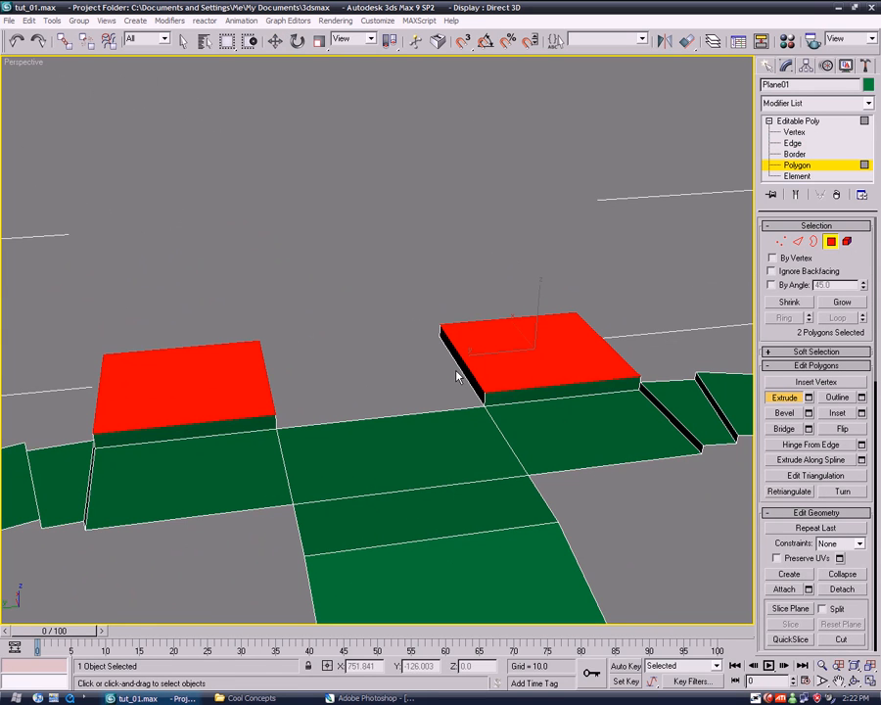
Bevel the top faces of both plinths upward and inward to create sloped pillar bases
middle_click_drag(466, 458, 577, 475, "alt")
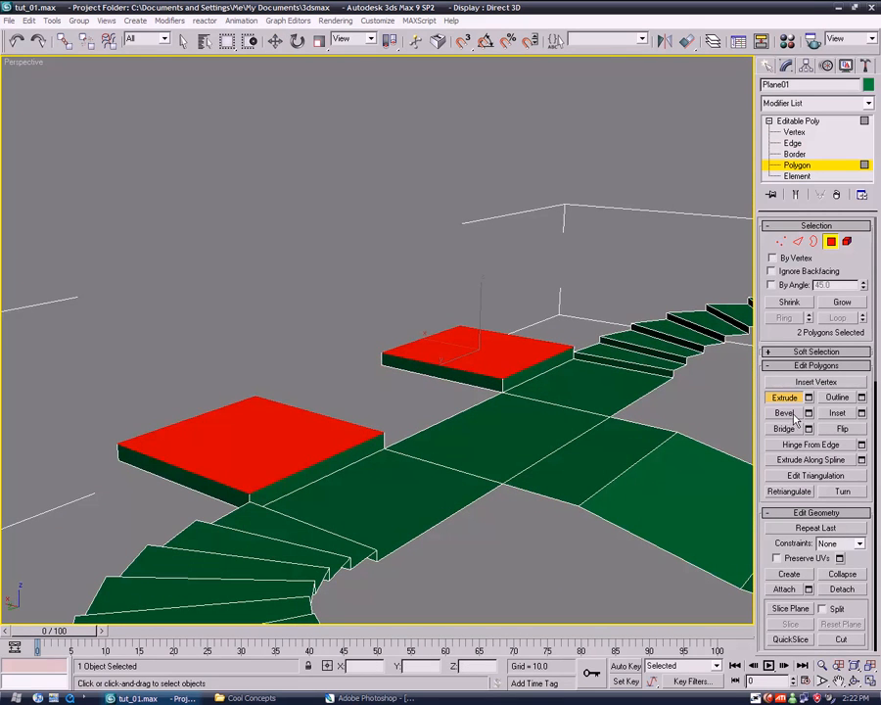
middle_click_drag(612, 403, 580, 411, "alt")
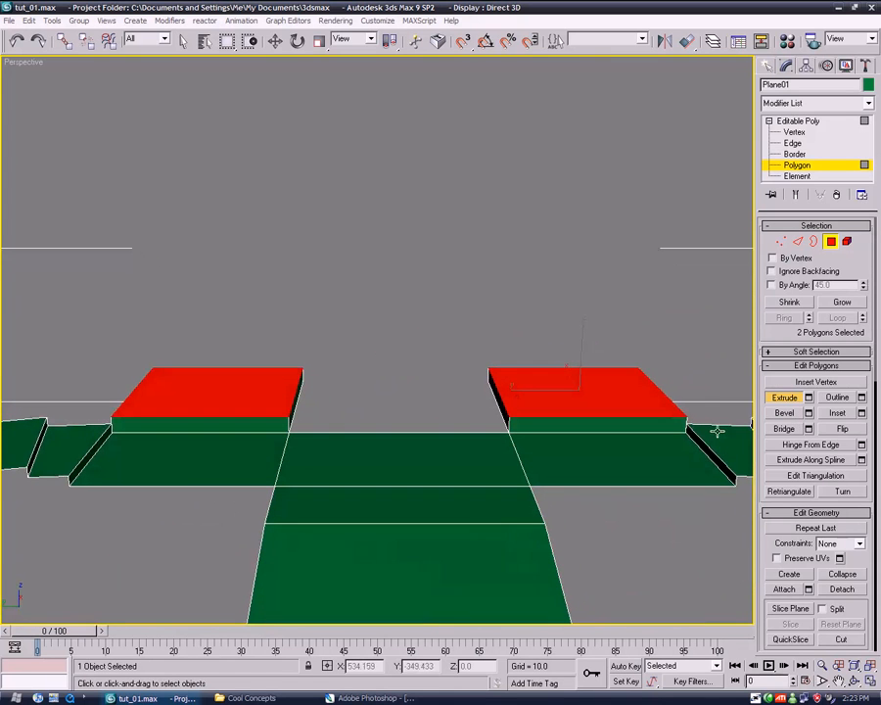
left_click(798, 417)
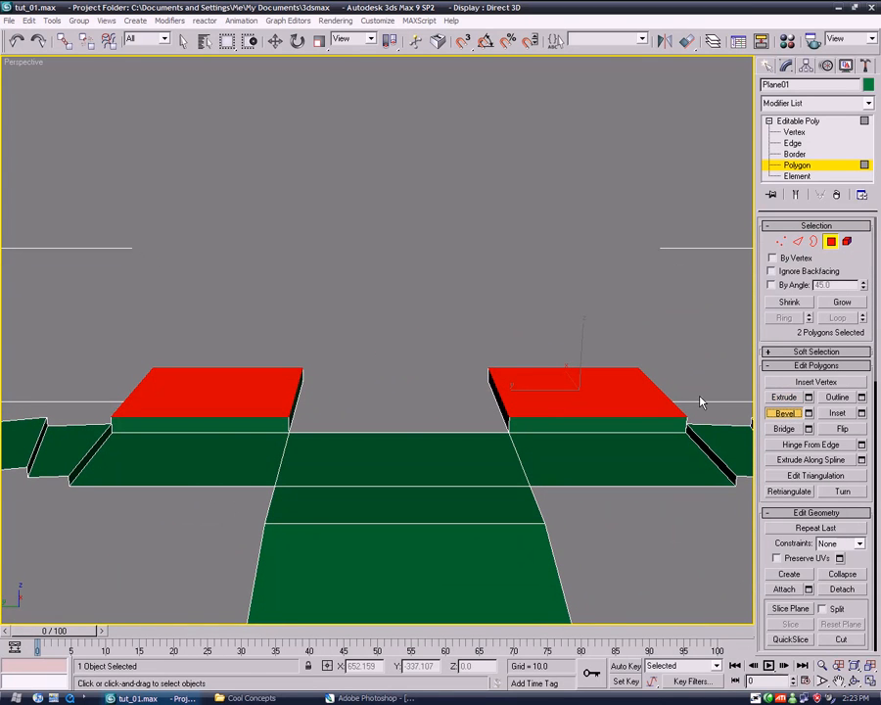
left_click_drag(527, 407, 518, 318)
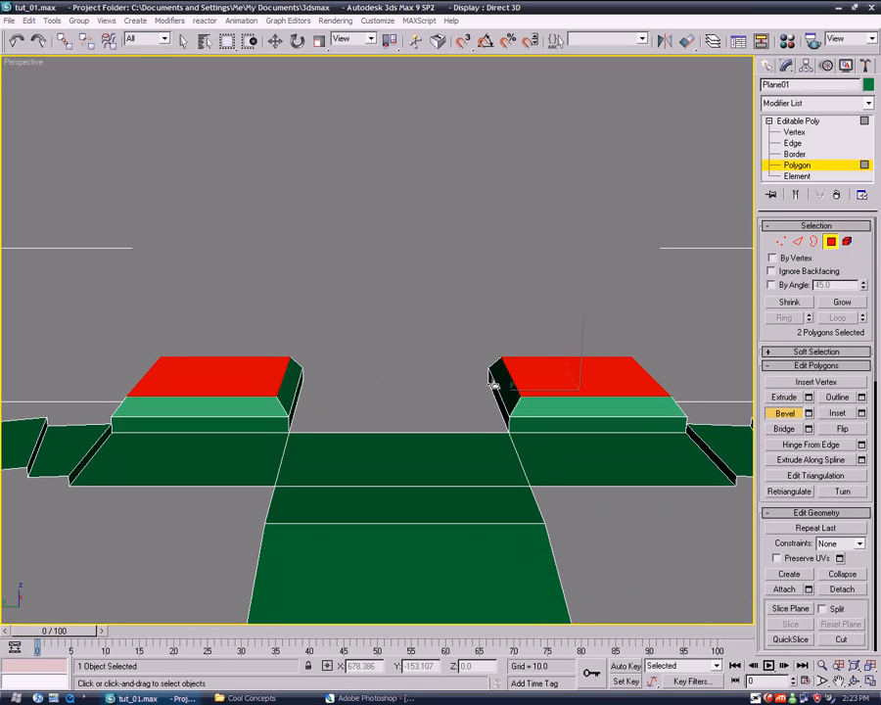
Extrude the bevelled top faces far upward to form two tall pillar shafts flanking the junction
key("shift+e")
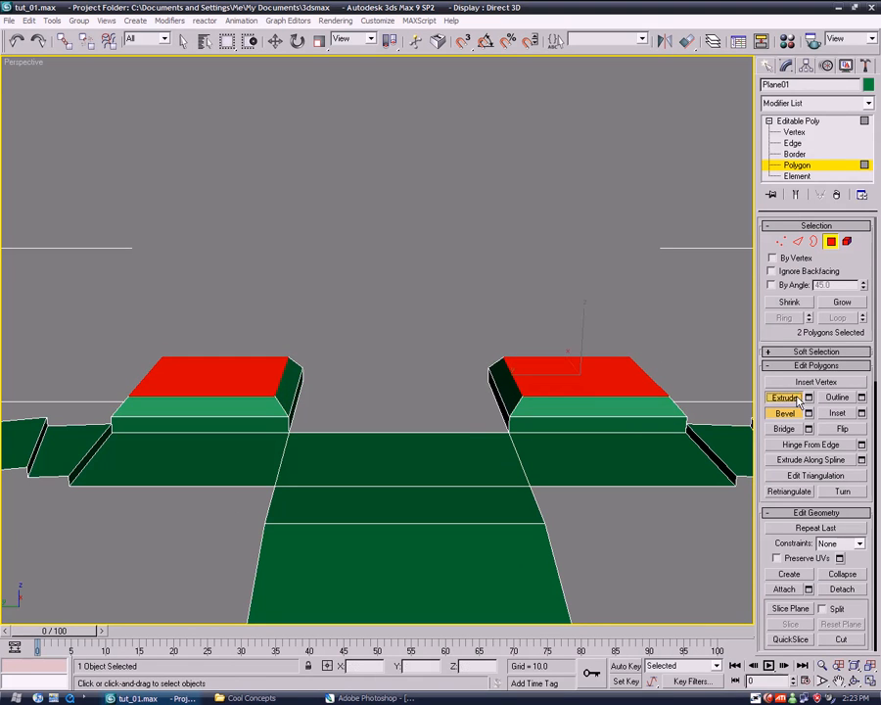
left_click_drag(546, 389, 559, 73)
key("w")
Delete the shaft and sloped-base polygons on the stair-facing outer side of both pillars
middle_click_drag(503, 355, 494, 431, "alt")
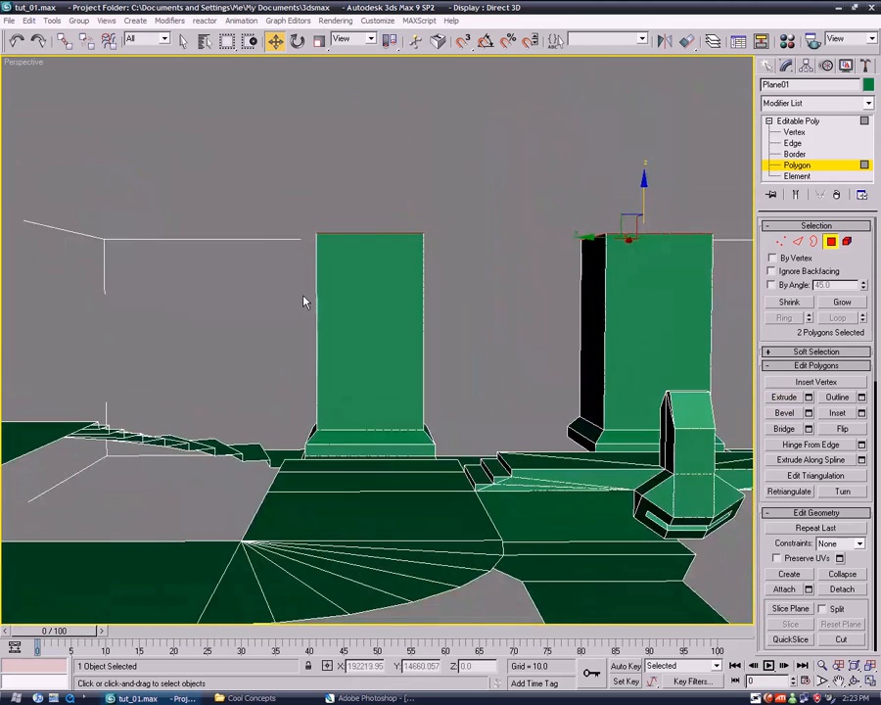
middle_click_drag(313, 291, 494, 364, "alt")
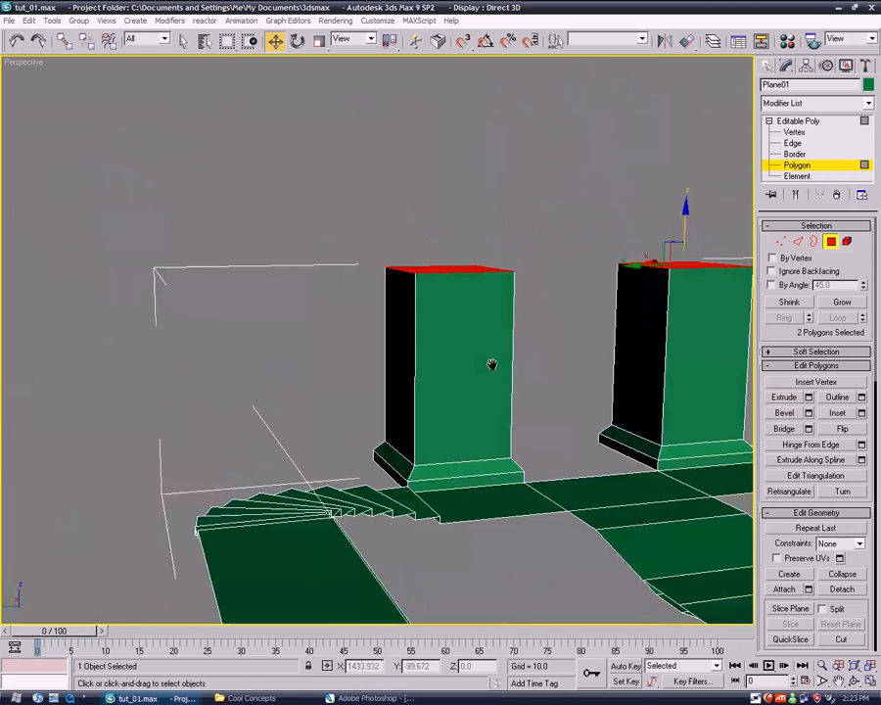
left_click(398, 461)
left_click(398, 374, "ctrl")
middle_click_drag(527, 435, 369, 453, "alt")
left_click(536, 525, "ctrl")
left_click(519, 457, "ctrl")
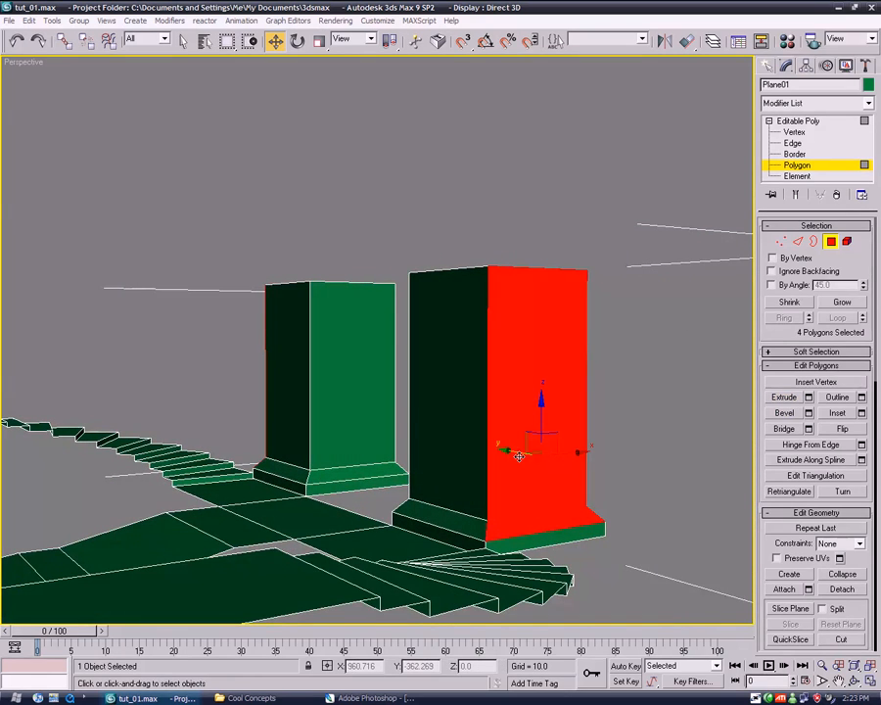
key("Delete")
Select the corridor edge where the stairs begin beside one pillar to read its Y coordinate
middle_click_drag(488, 498, 457, 460, "alt")
left_click(794, 133)
middle_click_drag(695, 309, 755, 224)
left_click(793, 143)
middle_click_drag(578, 362, 477, 456, "alt")
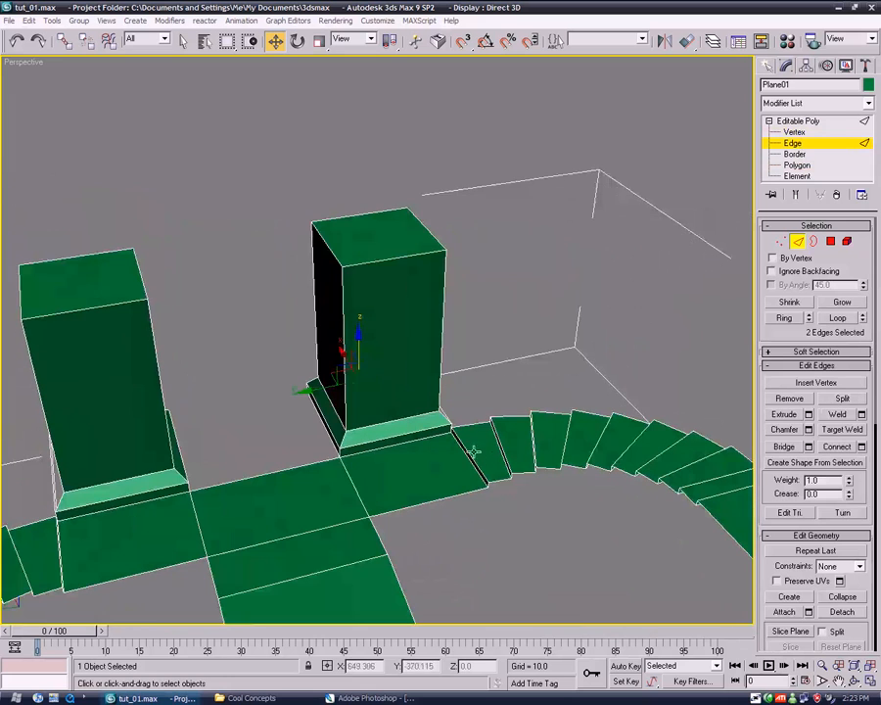
left_click(468, 458)
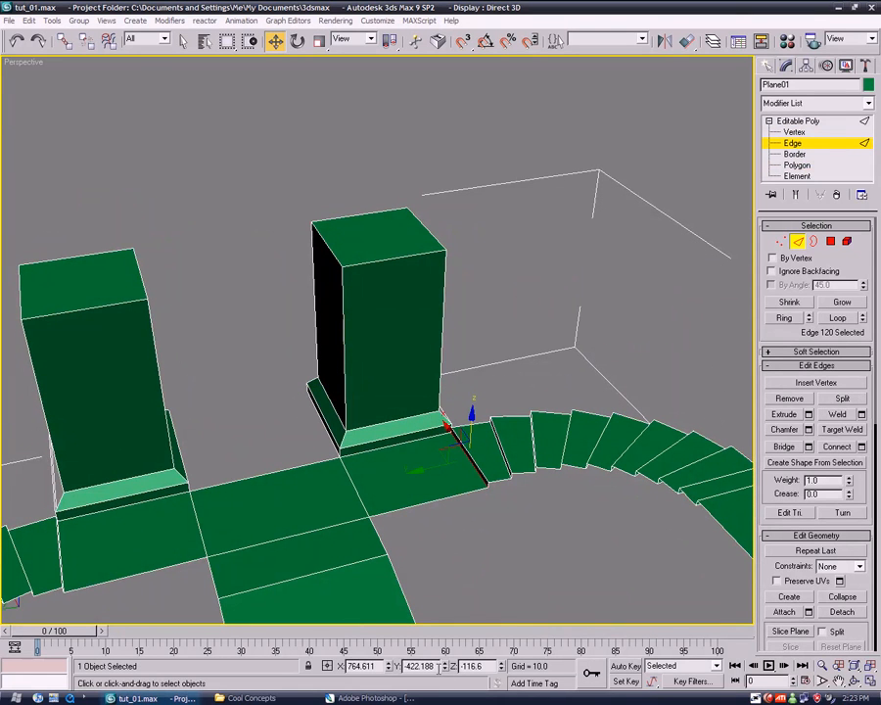
middle_click_drag(412, 559, 349, 394, "alt")
left_click(421, 337)
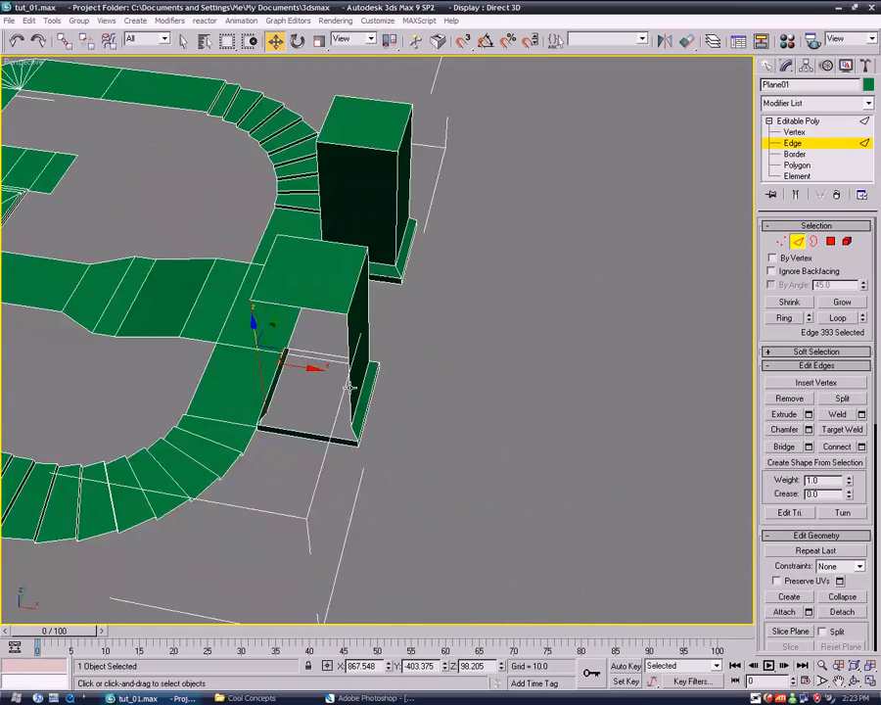
left_click(349, 387, "ctrl")
middle_click_drag(437, 451, 378, 448, "alt")
middle_click_drag(373, 514, 395, 342)
Set the Y position of the four vertices bordering that pillar's open side to -422.188
left_click(794, 132)
middle_click_drag(633, 196, 388, 371, "alt")
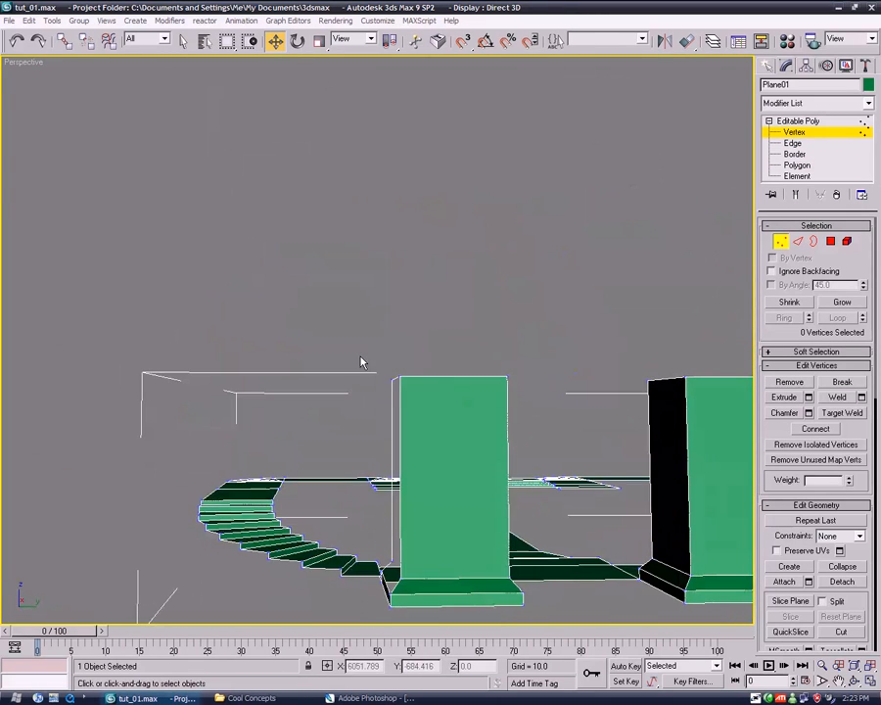
left_click_drag(423, 397, 423, 398)
mouse_move(423, 397)
middle_mouse_down("alt")
mouse_move(411, 427)
mouse_move(413, 381)
mouse_move(411, 391)
middle_mouse_up("alt")
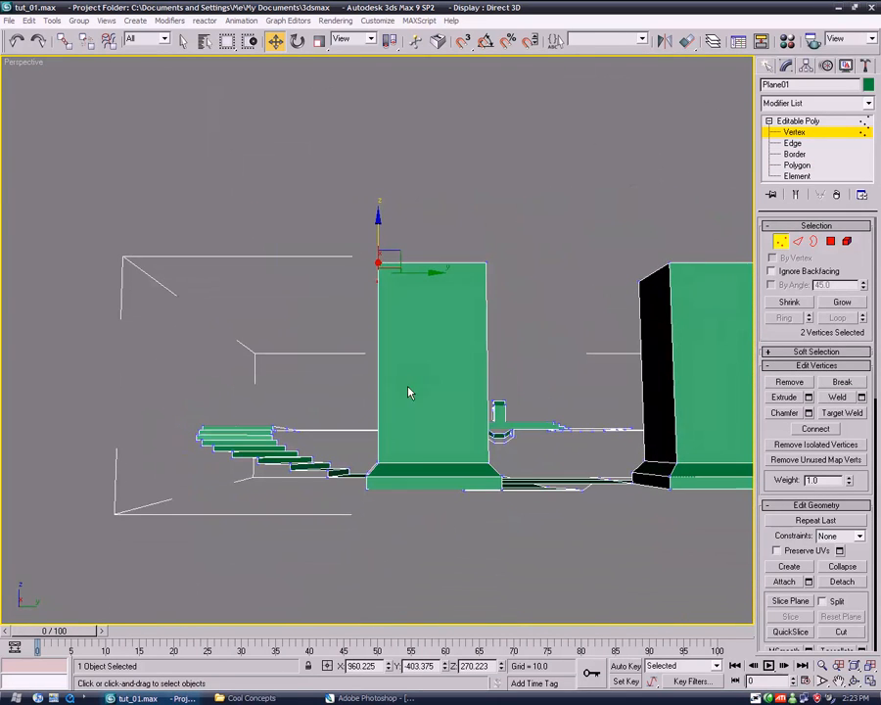
left_click_drag(377, 457, 402, 477, "ctrl")
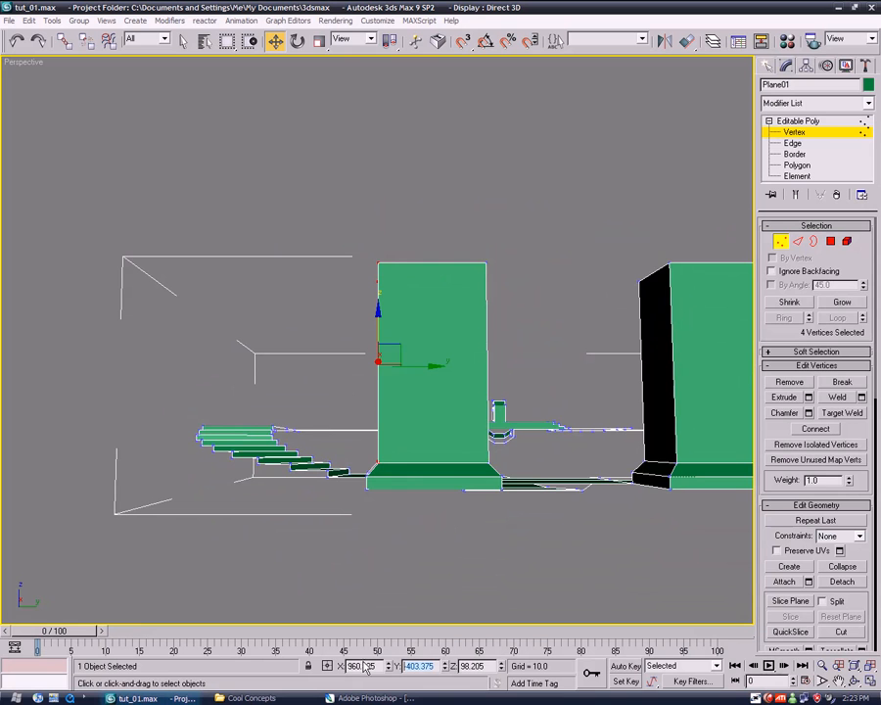
middle_click_drag(440, 563, 292, 523)
left_click(472, 545)
Select the four vertices bordering the opposite pillar's open side and undo a trial change to their Y position
middle_click_drag(543, 518, 312, 545)
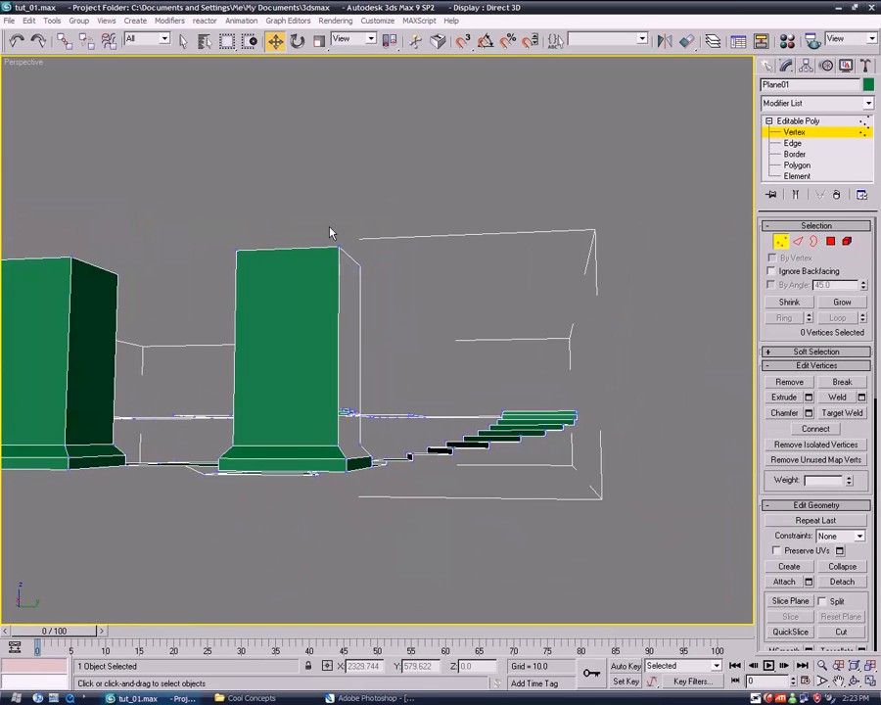
left_click_drag(412, 284, 413, 285)
mouse_move(409, 324)
middle_mouse_down("alt")
mouse_move(419, 316)
mouse_move(421, 327)
middle_mouse_up("alt")
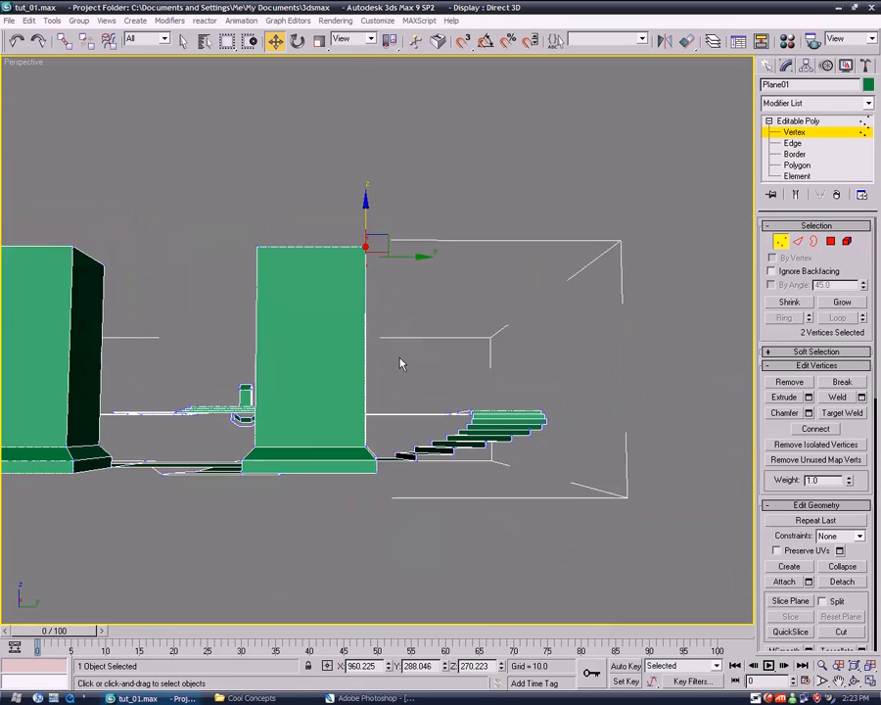
left_click_drag(373, 455, 380, 533, "ctrl")
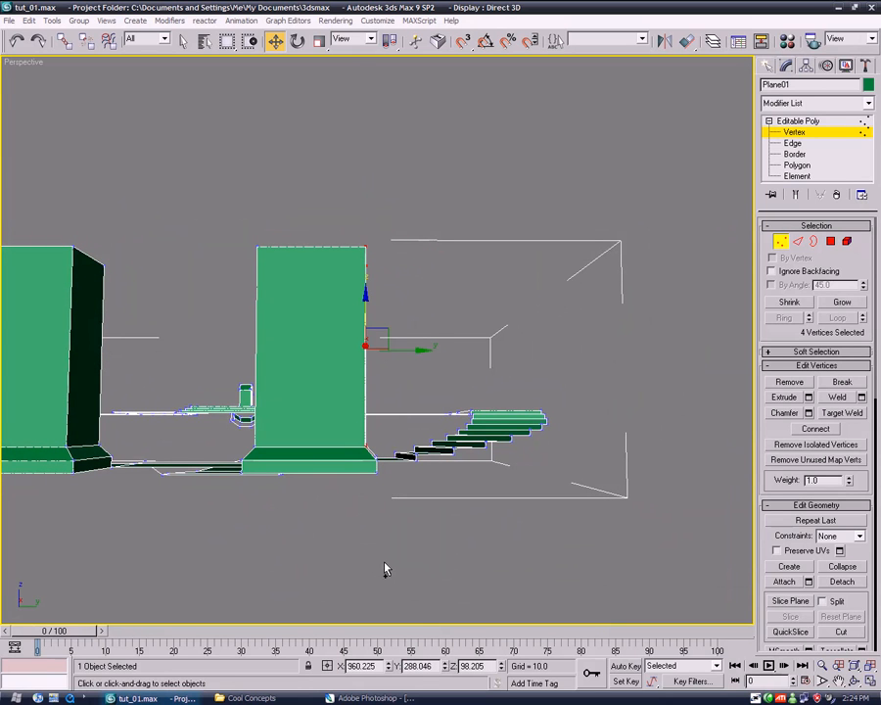
key("Return")
key("ctrl+z")
Select the corridor's inner corner vertex at the start of the stairs beside this pillar to read its Y coordinate
middle_click_drag(447, 554, 349, 473, "alt")
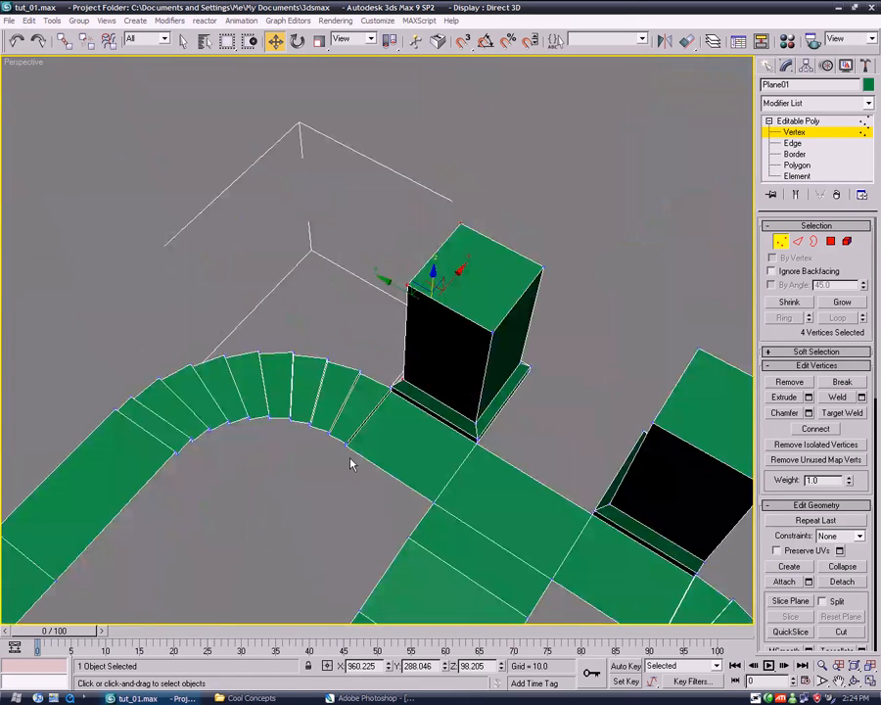
left_click(346, 444)
middle_click_drag(260, 452, 313, 445, "alt")
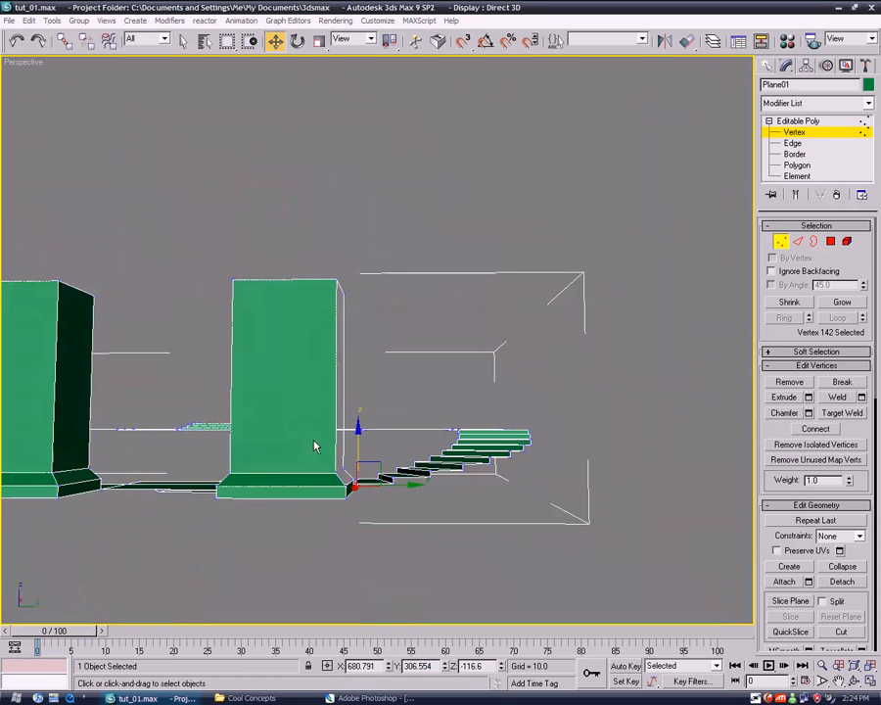
left_click(363, 456)
left_click_drag(333, 460, 355, 480)
left_click_drag(367, 311, 368, 310, "ctrl")
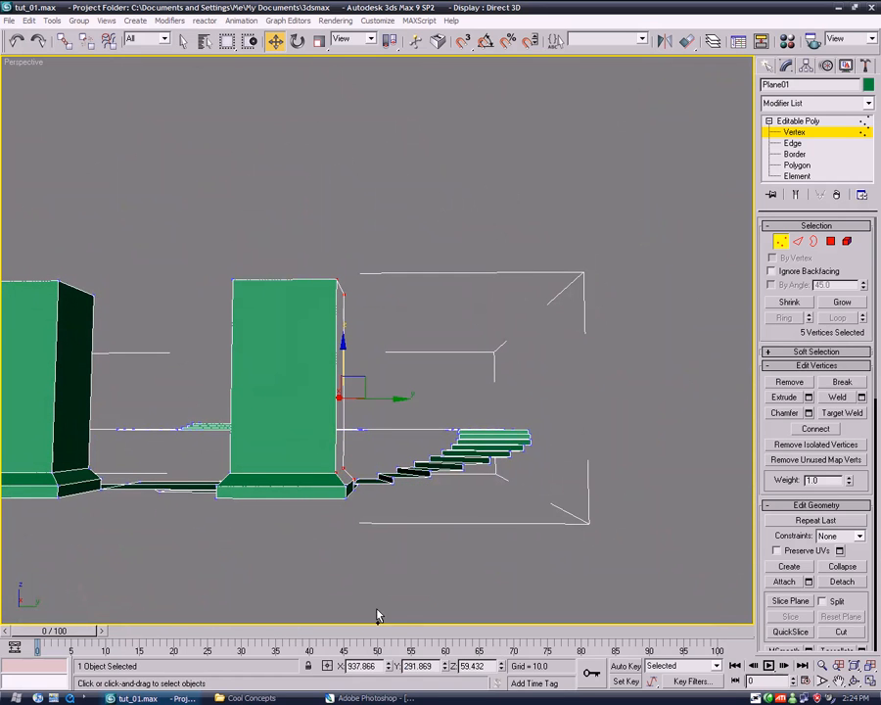
left_click(431, 551)
middle_click_drag(431, 551, 411, 489)
Undo back to the four outer pillar vertices being selected and set their Y position to 306.554
key("ctrl+z")
key("ctrl+z")
key("ctrl+z")
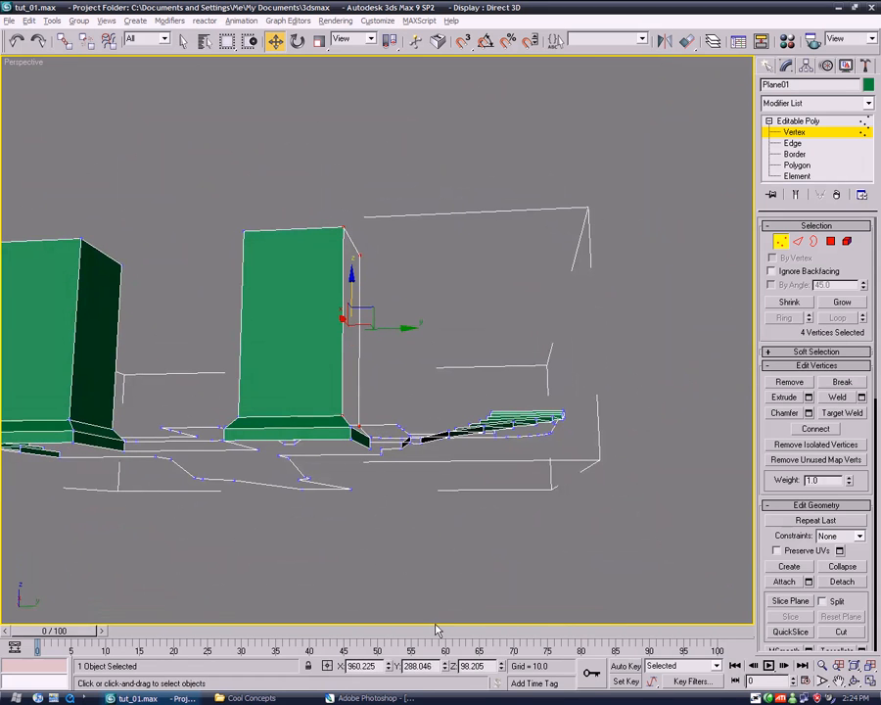
left_click_drag(434, 669, 345, 667)
type("306.554")
key("Return")
middle_click_drag(400, 550, 421, 593, "alt")
middle_click_drag(341, 559, 589, 570, "alt")
left_click(594, 429)
Switch to the Cool Concepts folder to compare the pillars with the GWEN_CaveTempleEntra image, and return to 3ds Max
middle_click_drag(545, 452, 367, 485)
left_click(279, 698)
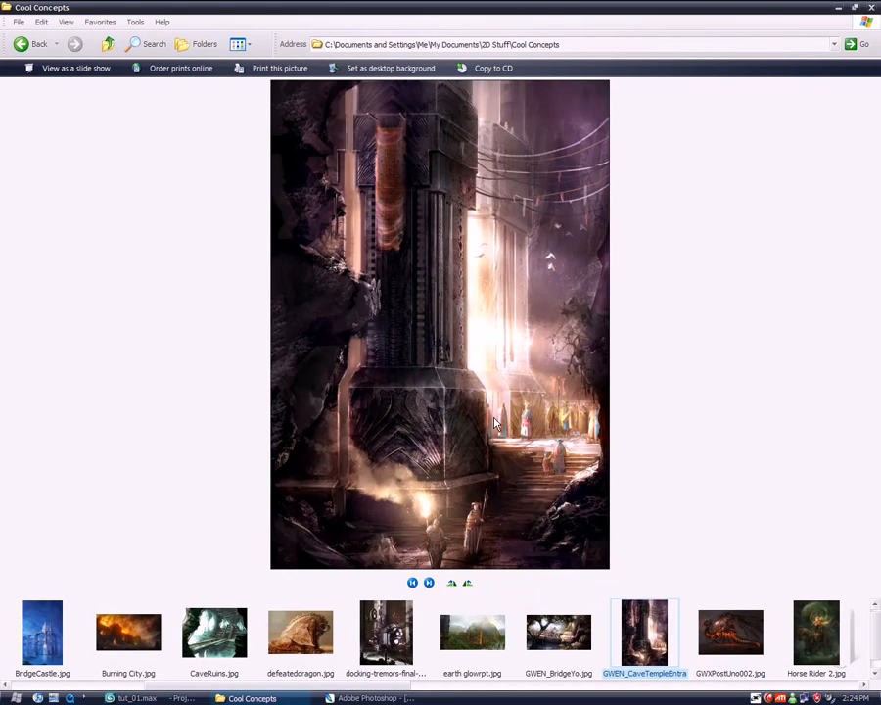
left_click(137, 698)
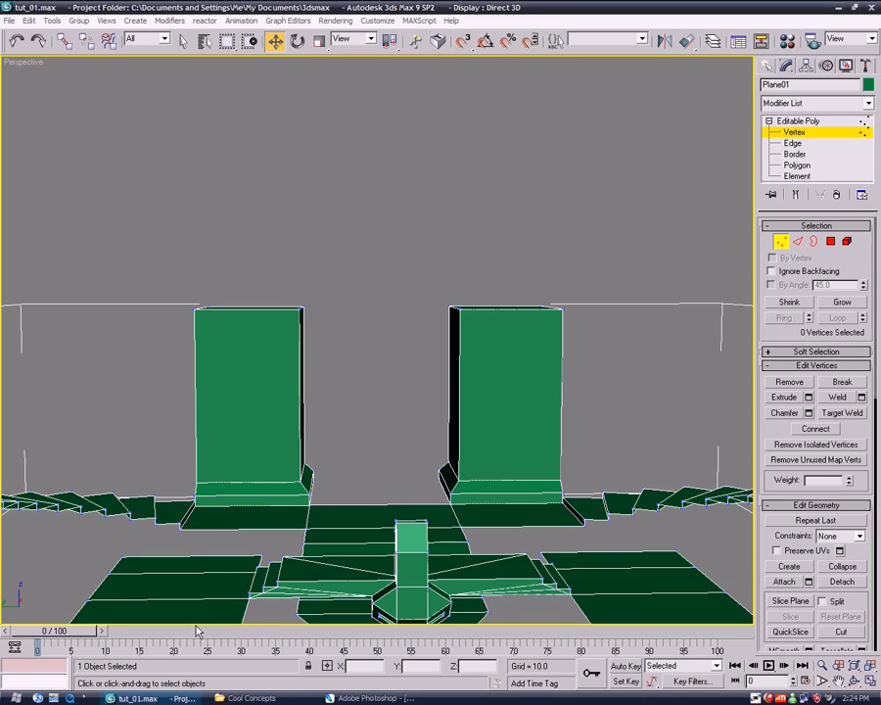
Raise the eight top vertices of both pillars to a Z height of about 350
middle_click_drag(369, 411, 370, 409)
left_click_drag(118, 270, 638, 386)
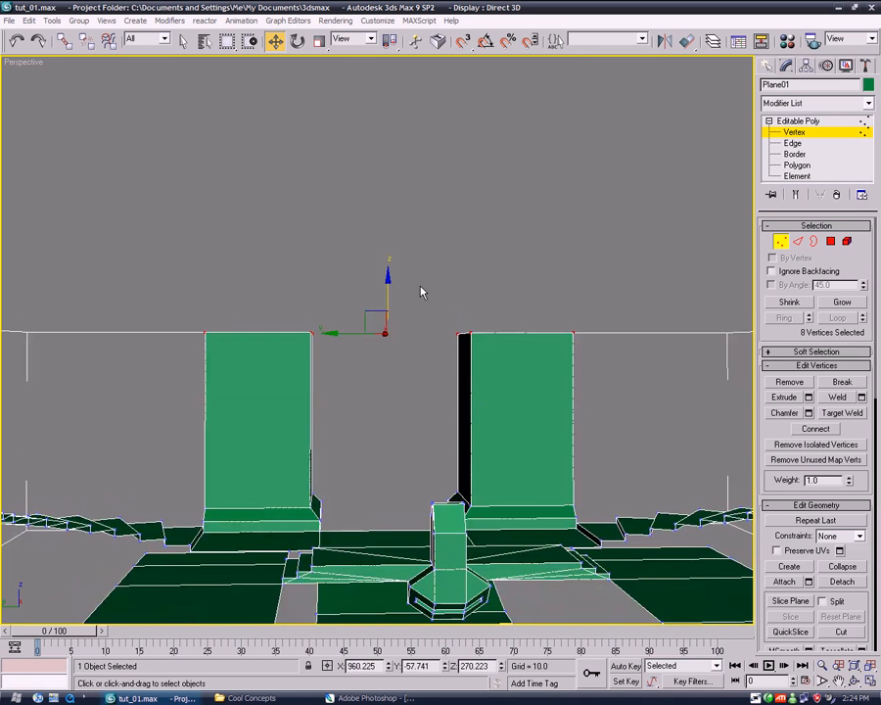
left_click_drag(388, 285, 388, 242)
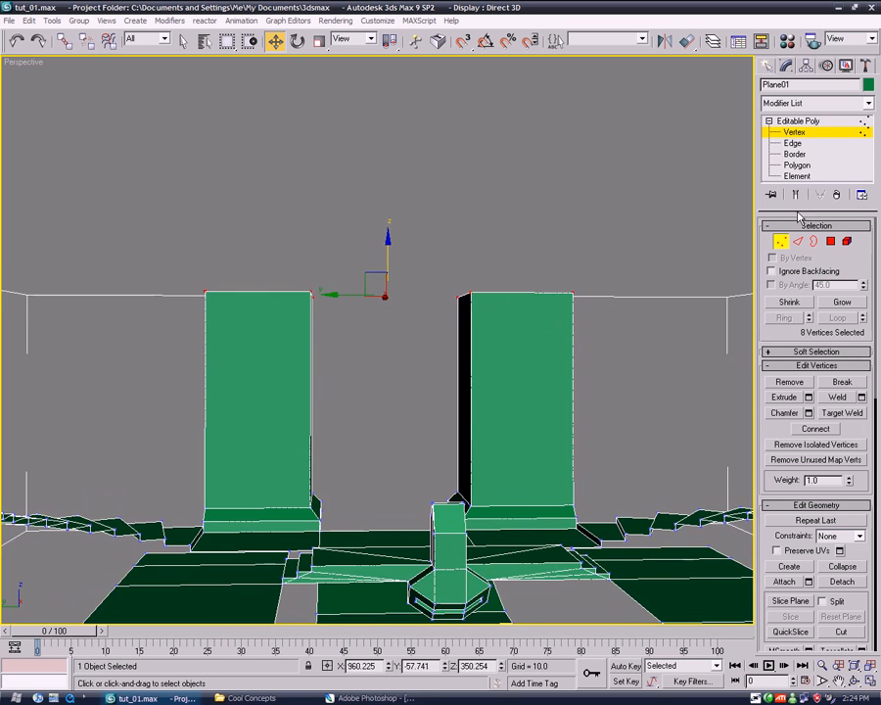
Bevel the top polygons of both pillars slightly upward and outward to form flared rims
left_click(800, 164)
middle_click_drag(617, 245, 616, 278, "alt")
left_click(509, 315)
left_click(222, 321, "ctrl")
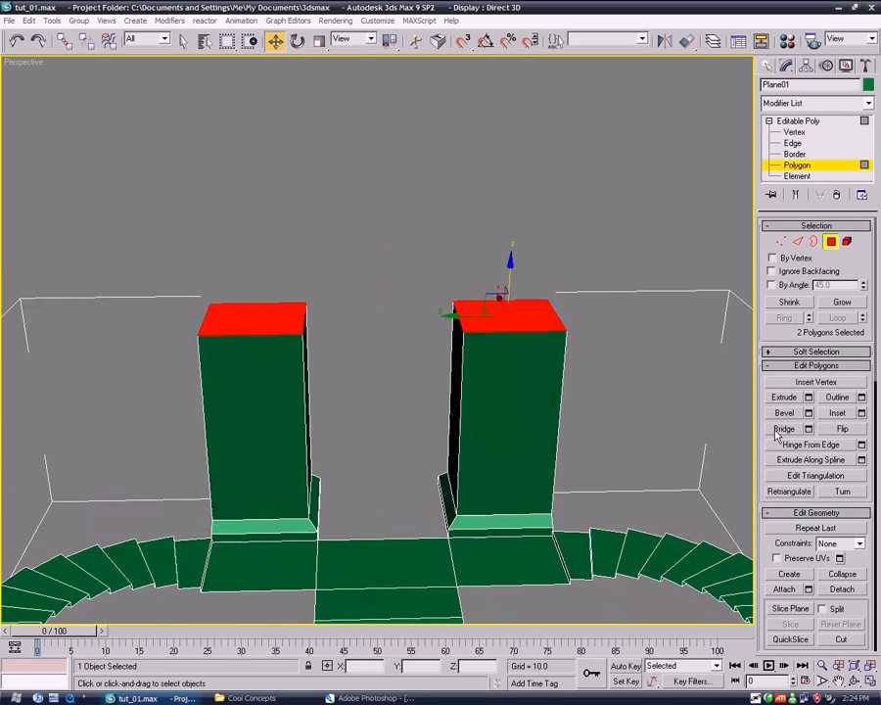
left_click(796, 396)
left_click_drag(495, 310, 495, 241)
left_click(784, 412)
left_click_drag(497, 233, 497, 217)
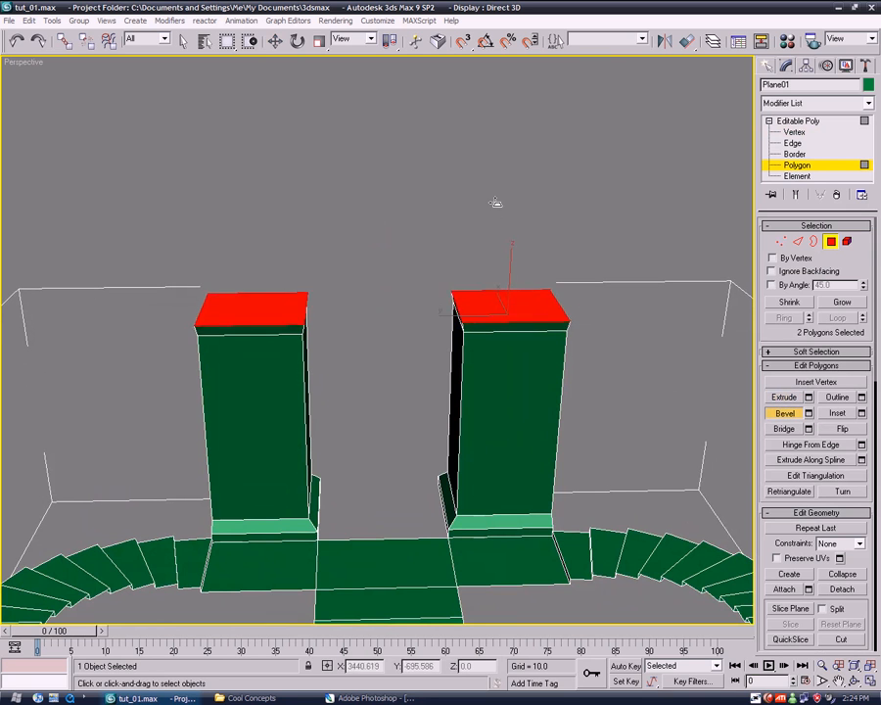
Extrude the flared pillar tops upward into block capitals, raise their top faces about 46 units more, and clear the selection
middle_click_drag(493, 281, 538, 397)
middle_click_drag(539, 397, 580, 408, "alt")
left_click(788, 398)
left_click_drag(581, 408, 507, 92)
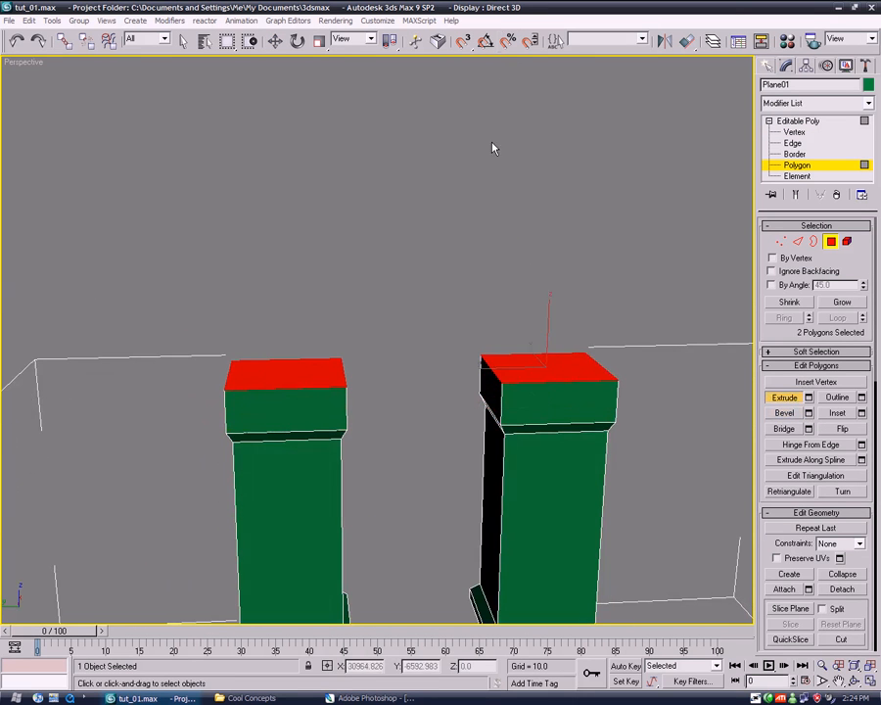
left_click(275, 42)
middle_click_drag(553, 333, 551, 312)
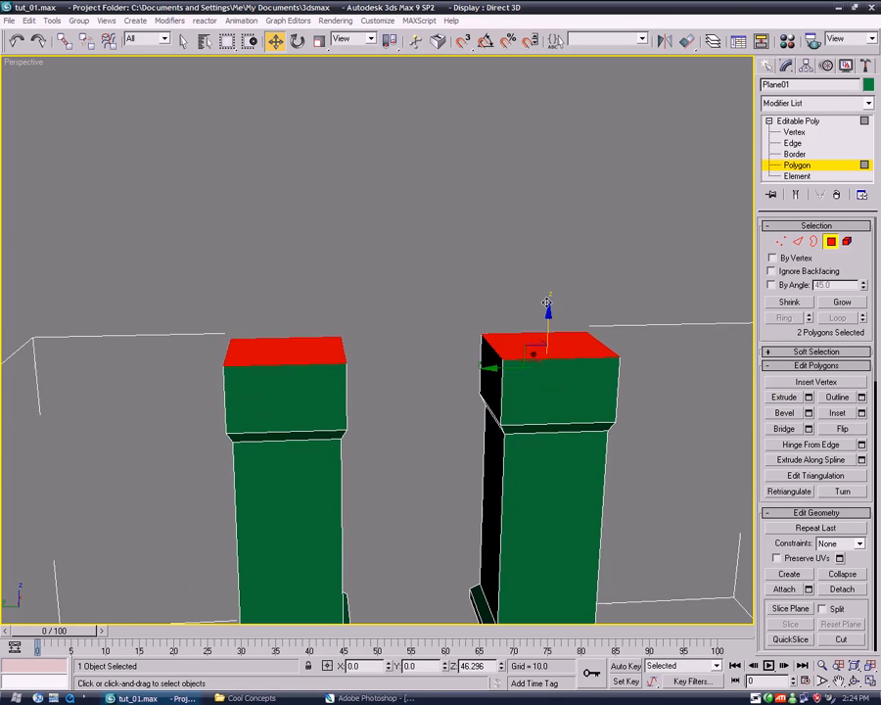
middle_click_drag(445, 421, 431, 268)
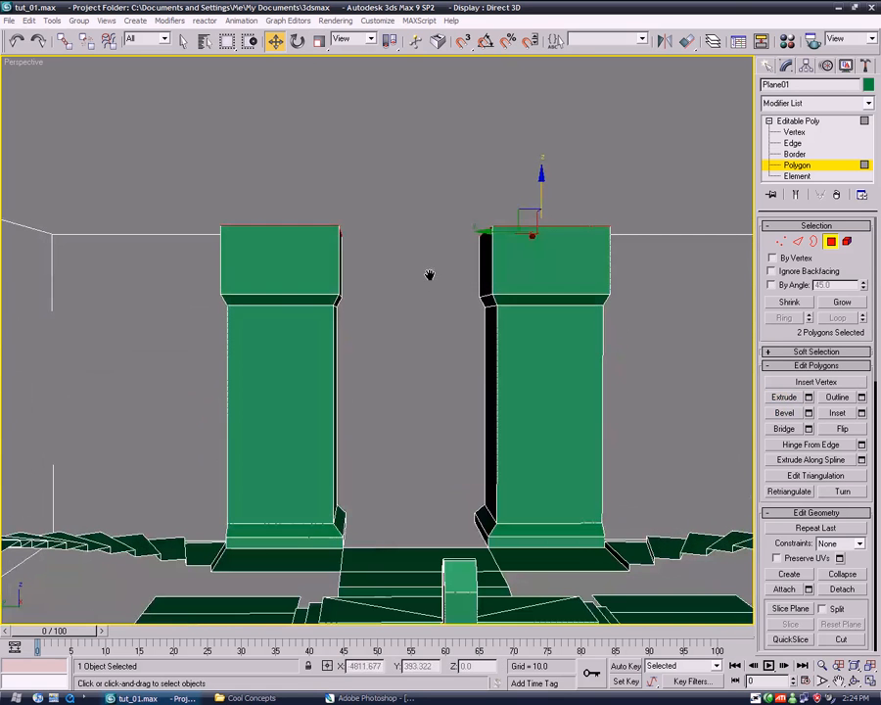
middle_click_drag(439, 325, 444, 423)
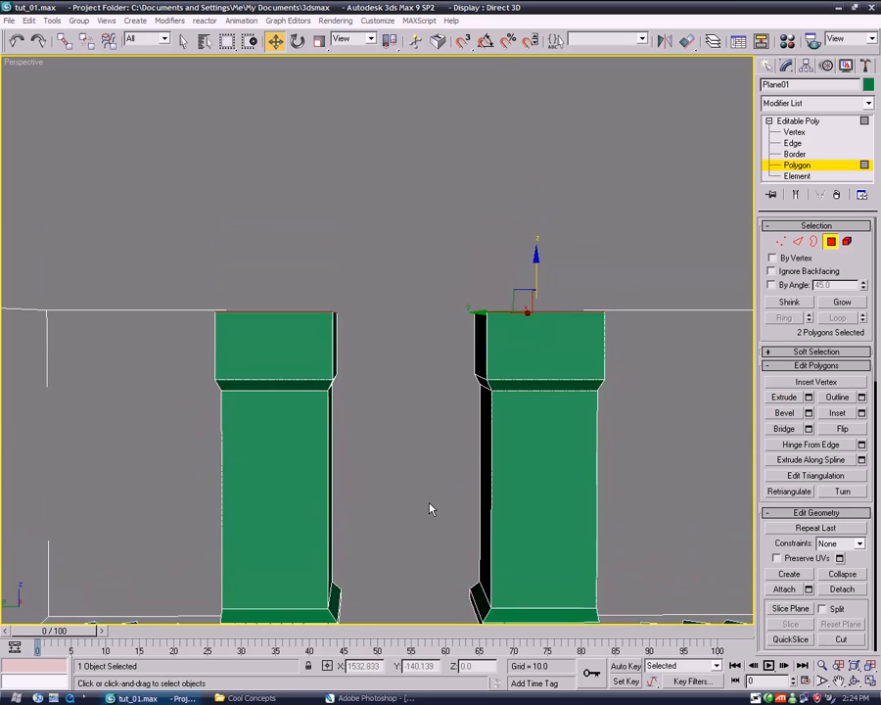
left_click(429, 443)
middle_click_drag(443, 479, 287, 358)
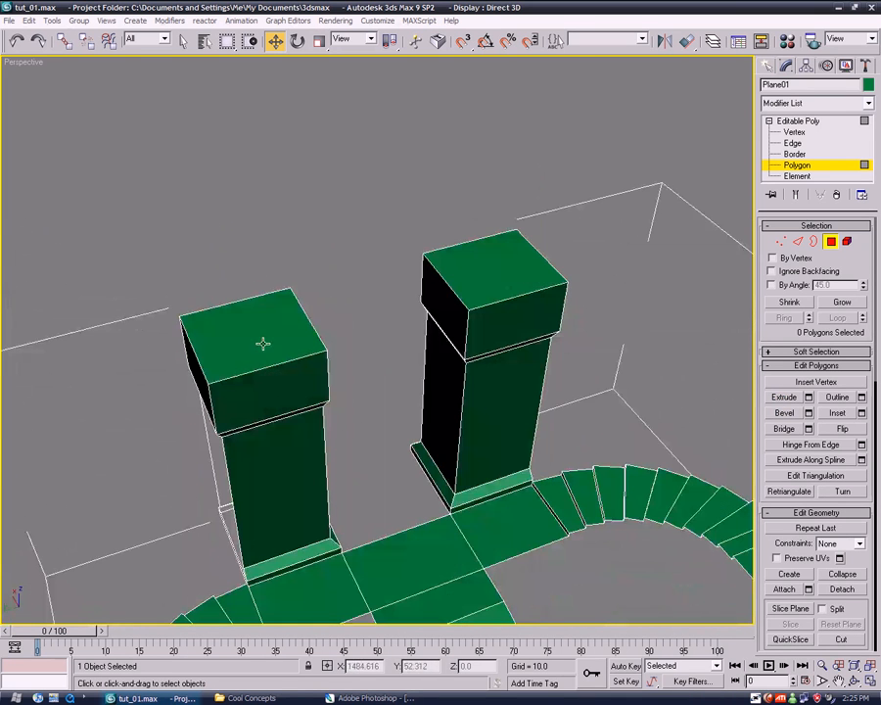
Delete the top faces of both pillars along with the outer side faces of their capitals and shafts
left_click(287, 358)
left_click(448, 279, "ctrl")
middle_click_drag(441, 312, 407, 330, "alt")
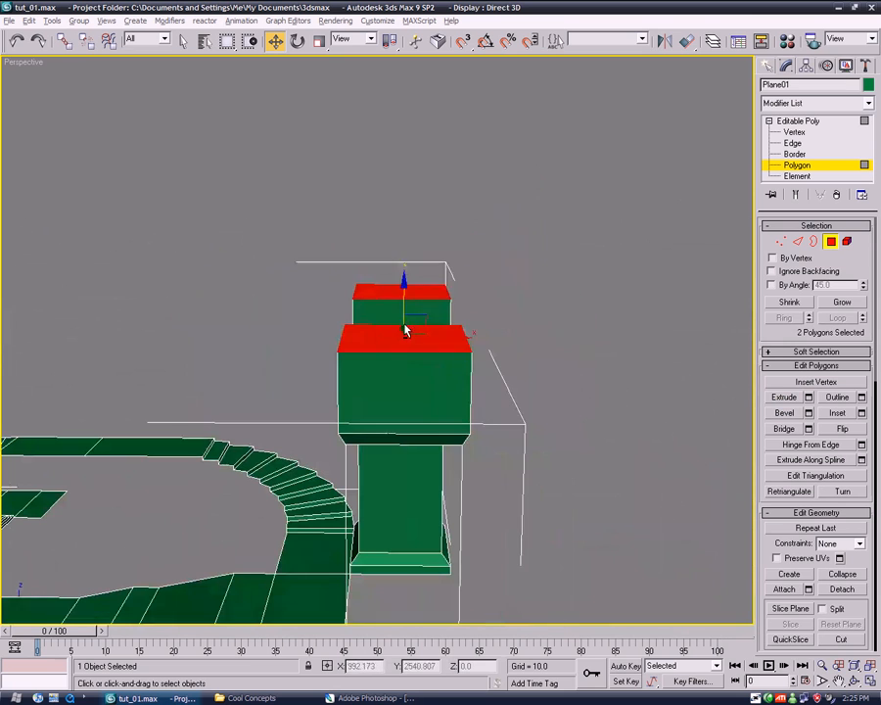
left_click(409, 395, "ctrl")
left_click(336, 431, "ctrl")
middle_click_drag(336, 430, 262, 356, "alt")
left_click(239, 378, "ctrl")
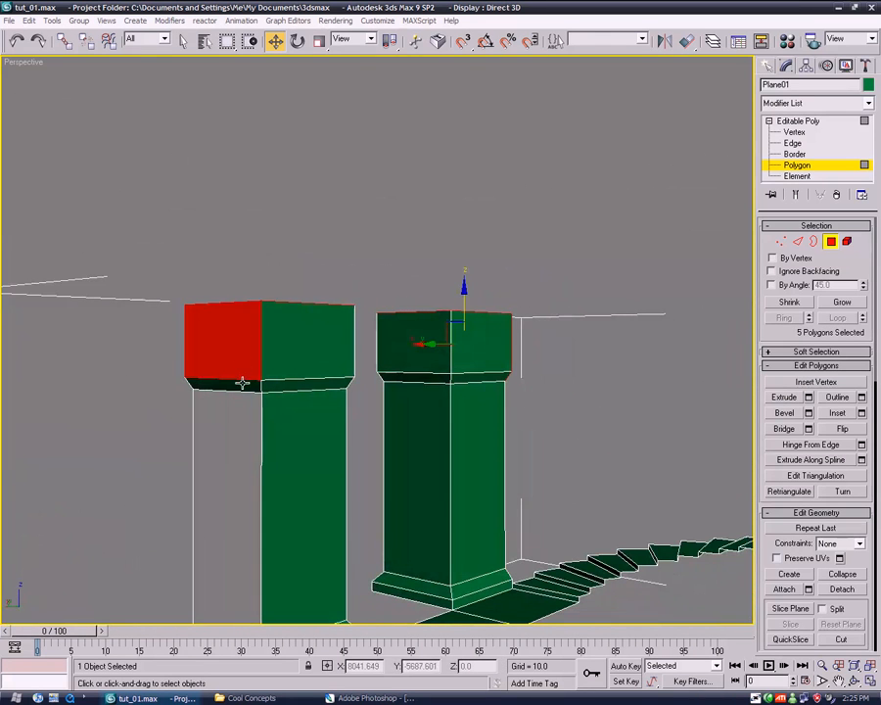
left_click(242, 386, "ctrl")
left_click(368, 435)
middle_click_drag(368, 435, 294, 382, "alt")
Try to move the outer capital vertices of one pillar to a coordinate of 306.554, and undo it
key("1")
middle_click_drag(630, 300, 534, 302, "alt")
left_click(533, 302)
mouse_move(516, 255)
middle_mouse_down("alt")
mouse_move(497, 271)
mouse_move(511, 267)
middle_mouse_up("alt")
left_click_drag(546, 318, 544, 310)
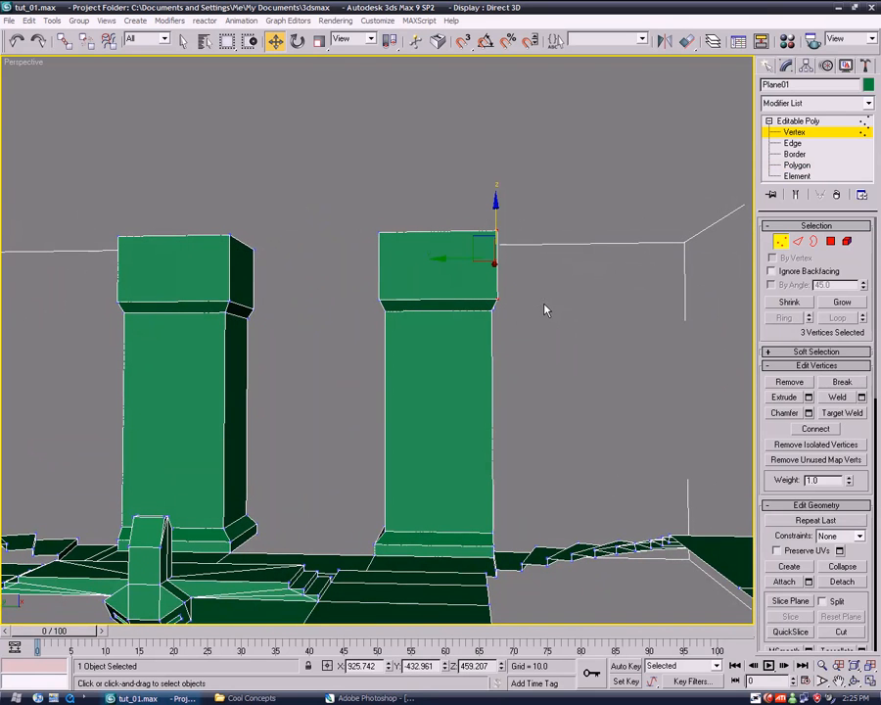
left_click(444, 668)
type("306.554")
key("Return")
key("ctrl+z")
Align the outer capital vertices of both pillars flush with their shaft sides, placing the second pillar's set at Y -422.188
middle_click_drag(318, 423, 454, 431)
left_click_drag(203, 206, 273, 313)
middle_click_drag(345, 526, 356, 472, "alt")
left_click(638, 429)
left_click(659, 317)
middle_click_drag(481, 567, 390, 437, "alt")
left_click_drag(440, 189, 500, 282)
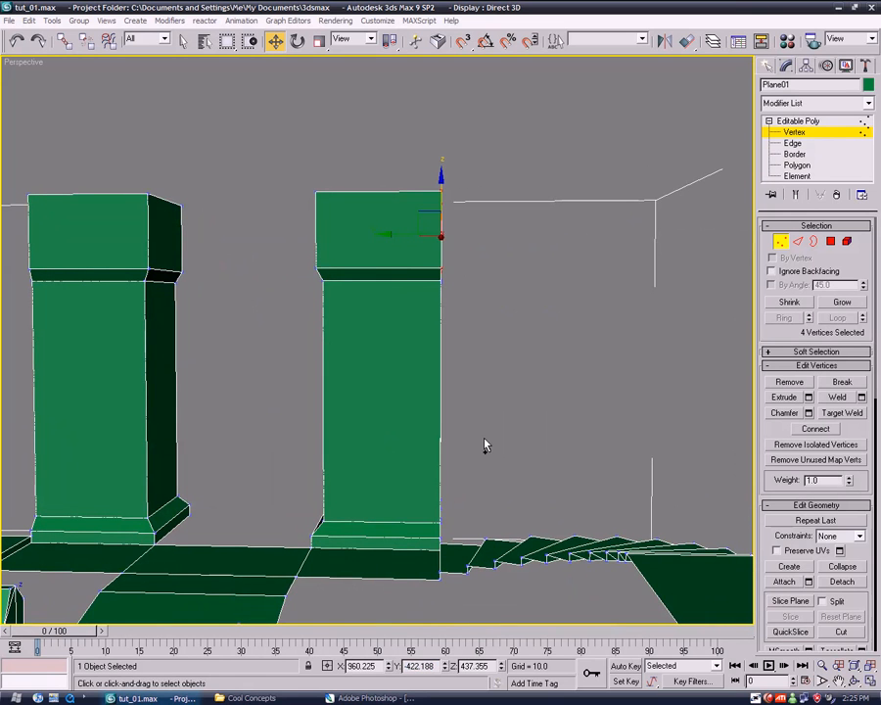
left_click(484, 446)
Select the inner-facing shaft, base and capital polygons of the far pillar
middle_click_drag(483, 446, 676, 323, "alt")
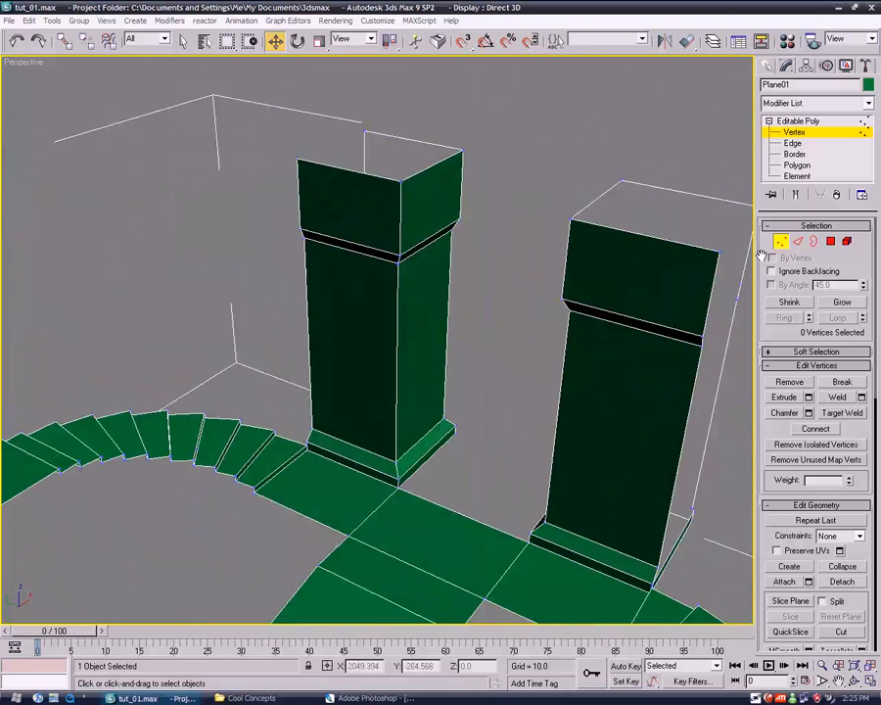
left_click(797, 165)
middle_click_drag(598, 372, 551, 356, "alt")
left_click(409, 355)
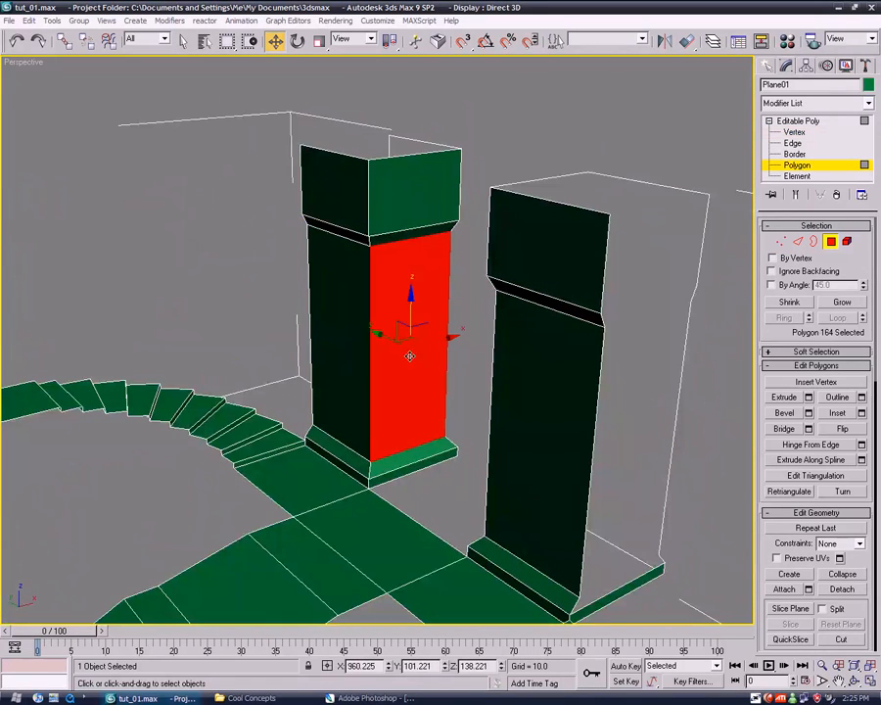
left_click(418, 456, "ctrl")
left_click(422, 468, "ctrl")
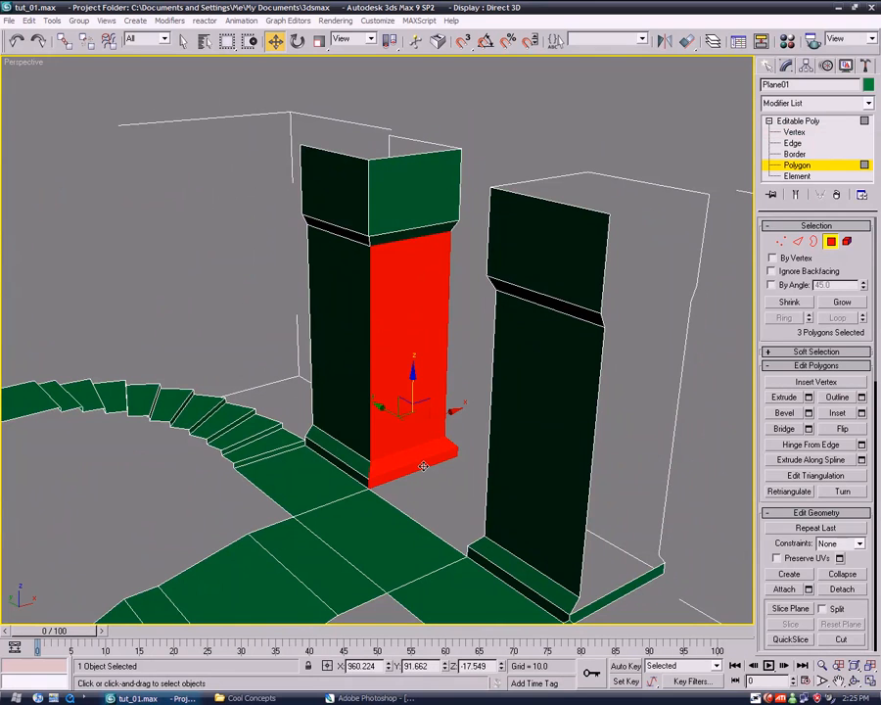
left_click(411, 195, "ctrl")
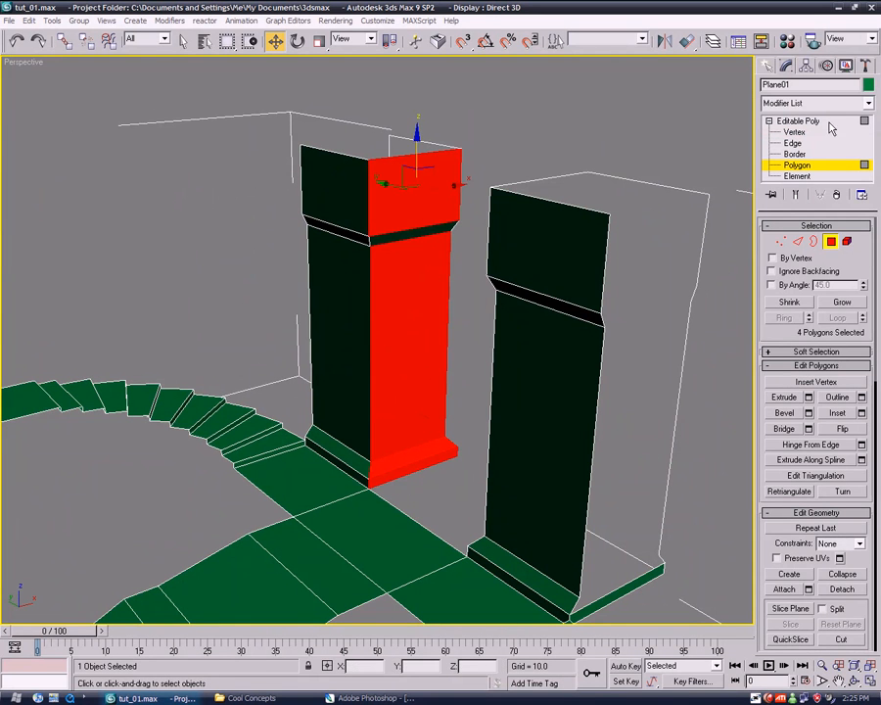
Inset the inner shaft faces of both pillars into narrow strips and stretch them vertically to almost the full shaft height
left_click(421, 296)
middle_click_drag(453, 331, 548, 342, "alt")
left_click(552, 304, "ctrl")
middle_click_drag(527, 386, 441, 381, "alt")
left_click(848, 416)
middle_click_drag(387, 335, 349, 264, "alt")
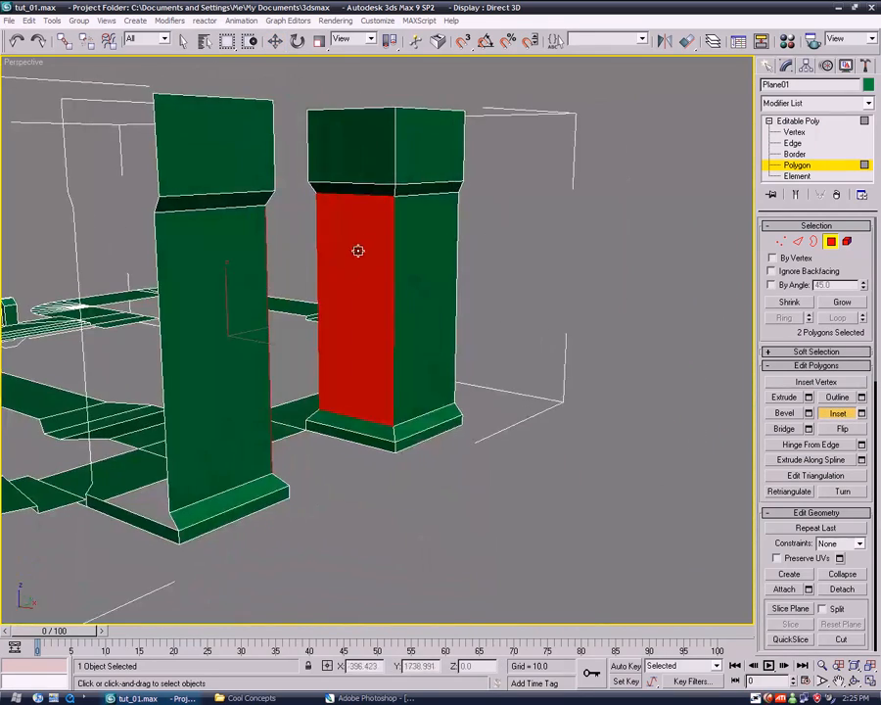
left_click_drag(352, 255, 207, 518)
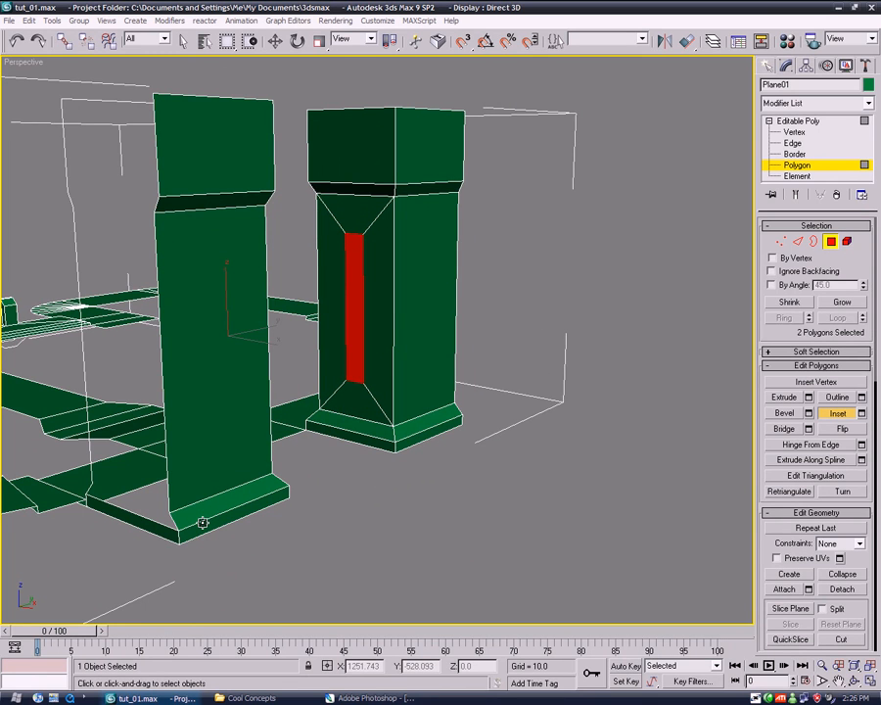
left_click(319, 42)
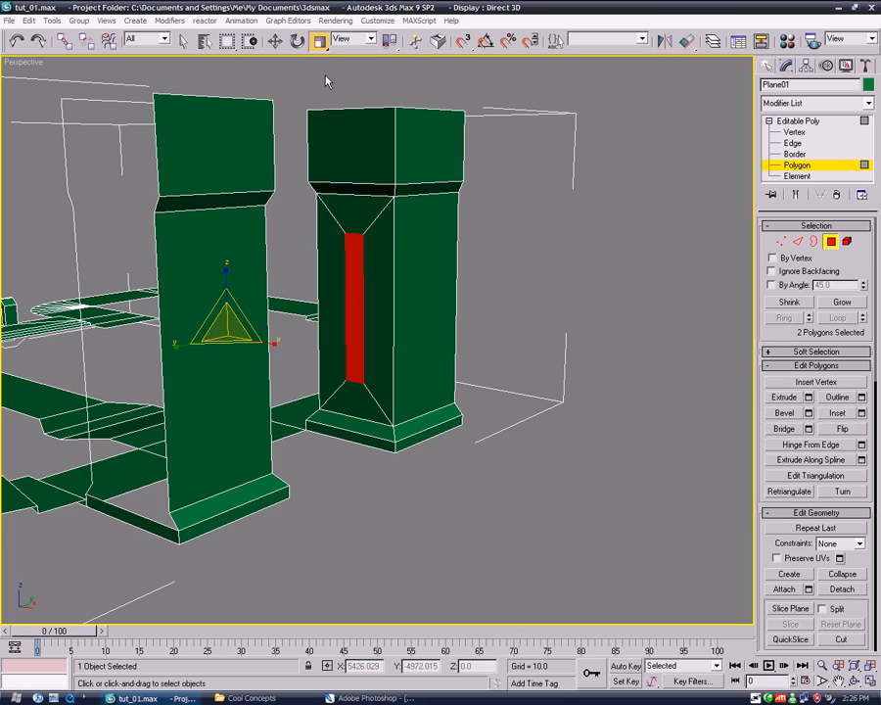
left_click_drag(226, 267, 224, 253)
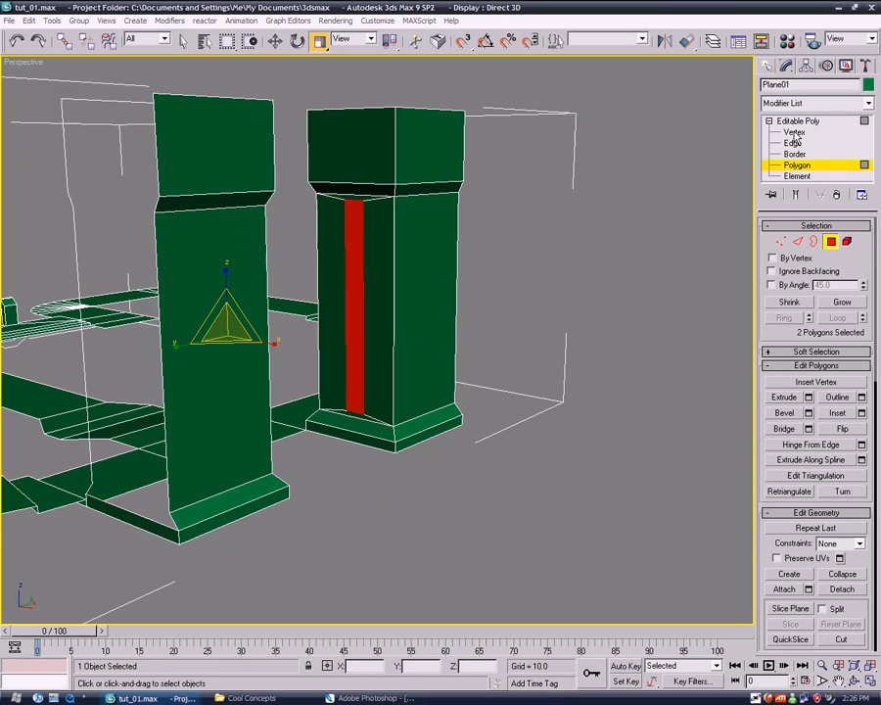
left_click(794, 133)
mouse_move(468, 501)
middle_mouse_down("alt")
mouse_move(466, 429)
mouse_move(458, 502)
middle_mouse_up("alt")
scroll(459, 502, "up", 3)
left_click(372, 435)
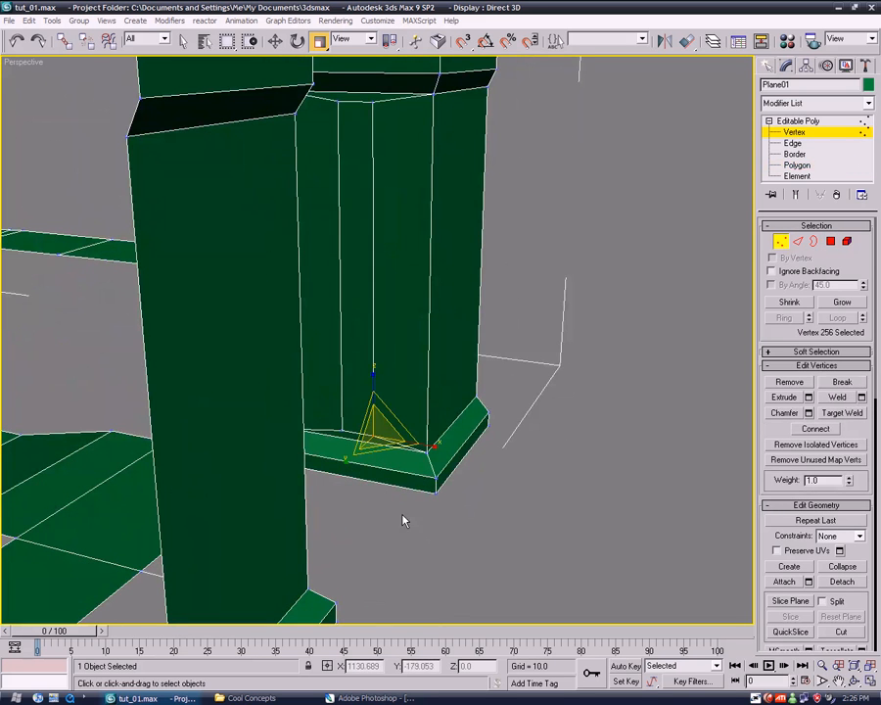
left_click(276, 43)
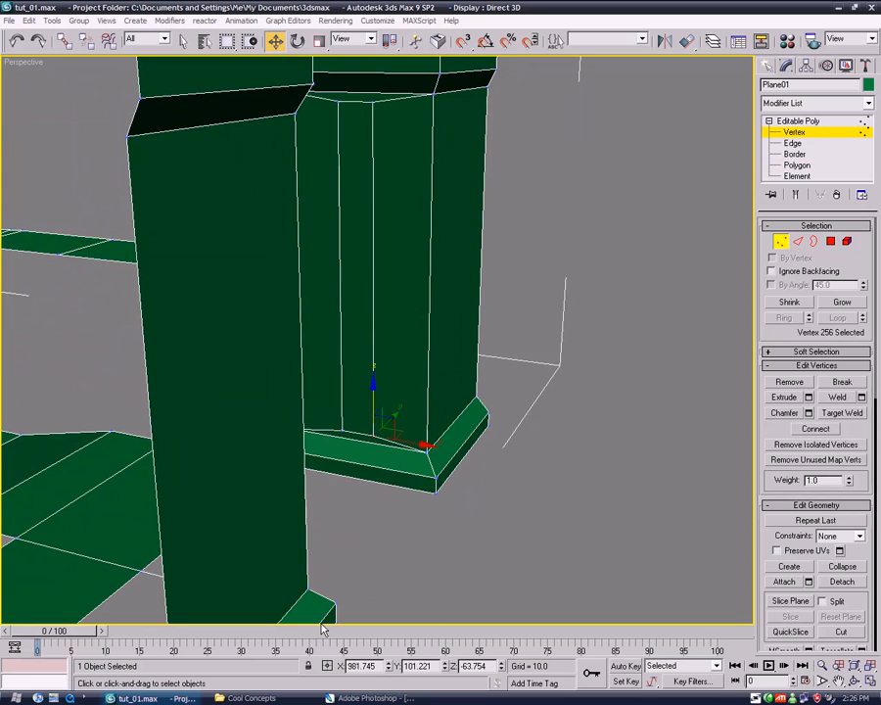
key("ctrl+z")
key("ctrl+z")
key("ctrl+z")
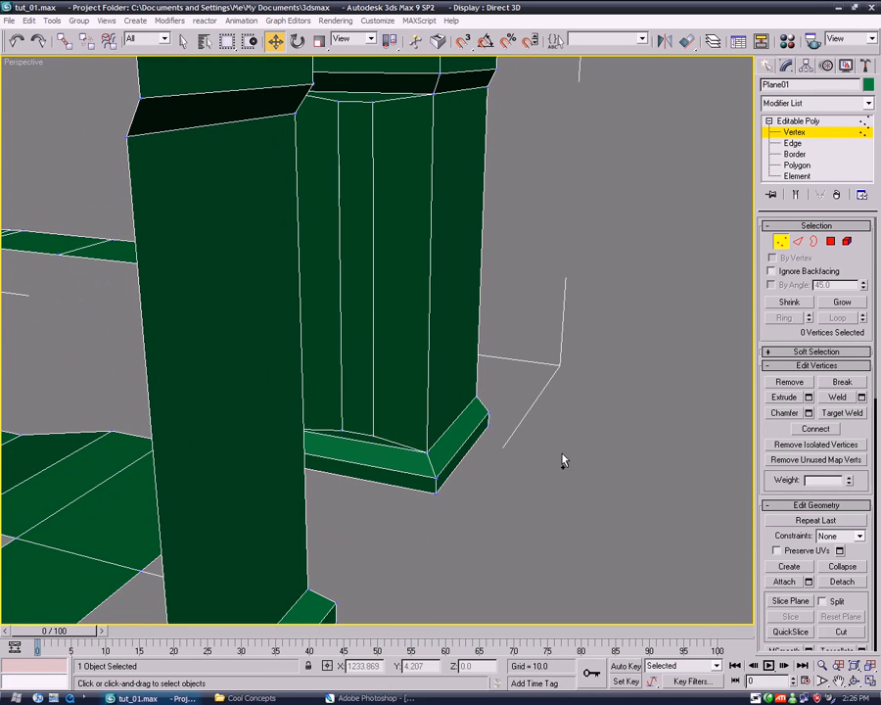
middle_click_drag(562, 457, 536, 540, "alt")
key("ctrl+y")
middle_click_drag(368, 443, 374, 374)
key("ctrl+y")
mouse_move(409, 421)
middle_mouse_down()
mouse_move(450, 349)
mouse_move(452, 426)
mouse_move(445, 401)
mouse_move(419, 402)
middle_mouse_up()
scroll(445, 401, "up", 3)
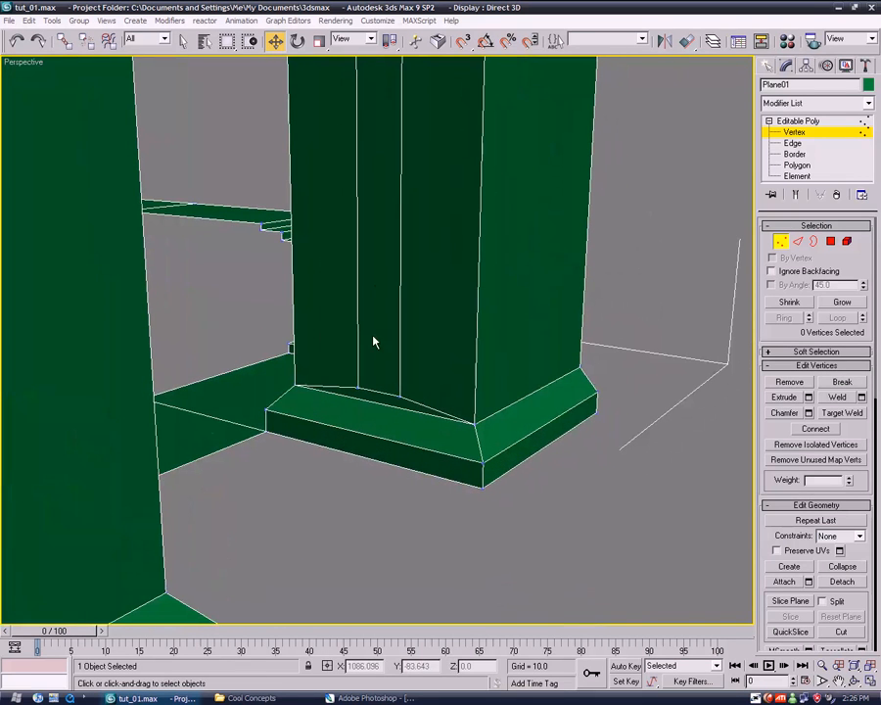
Clone the two corner vertices of the pillar base to an element and align them in X with the strip's lower vertex
left_click(396, 406)
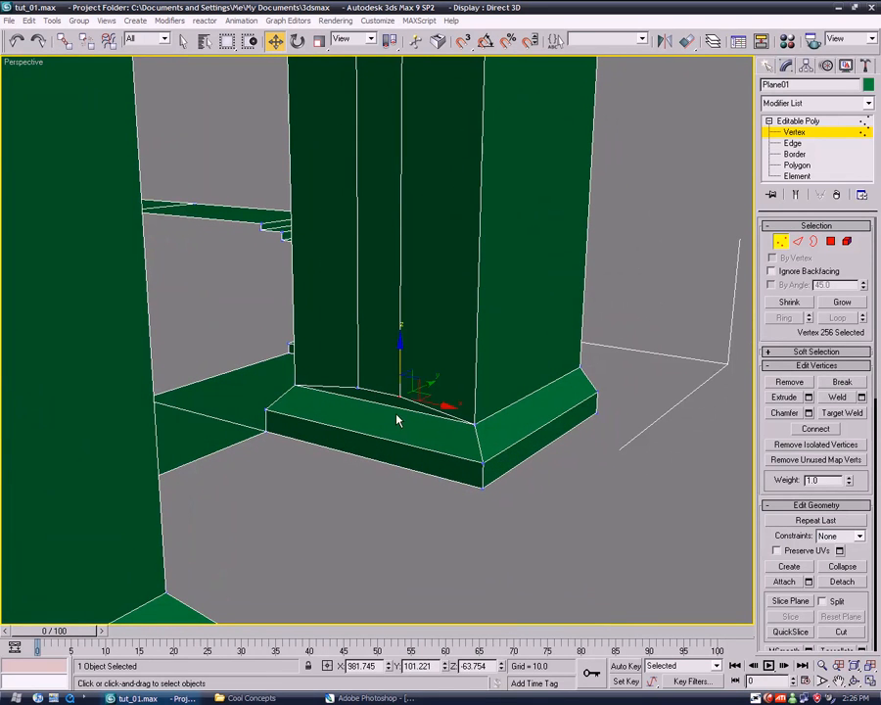
left_click(377, 666)
mouse_move(462, 457)
left_mouse_down()
mouse_move(500, 513)
mouse_move(416, 528)
left_mouse_up()
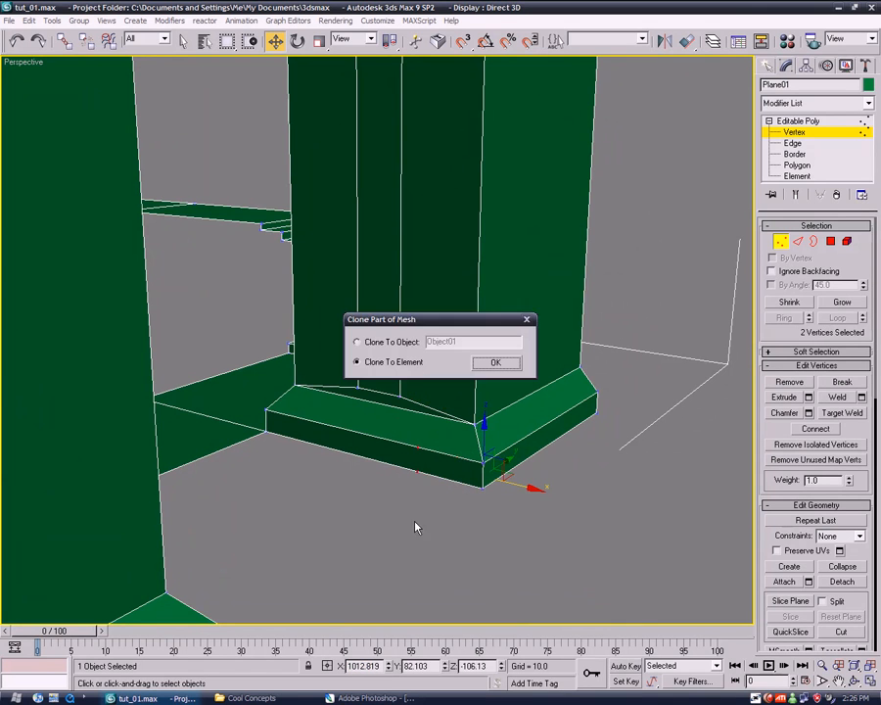
left_click(496, 362)
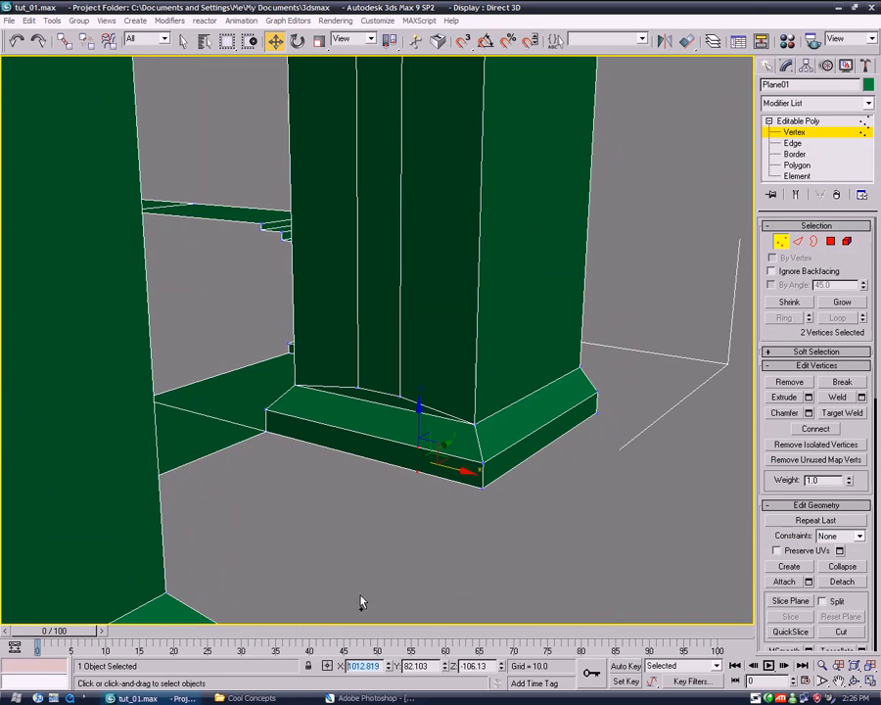
left_click(474, 421)
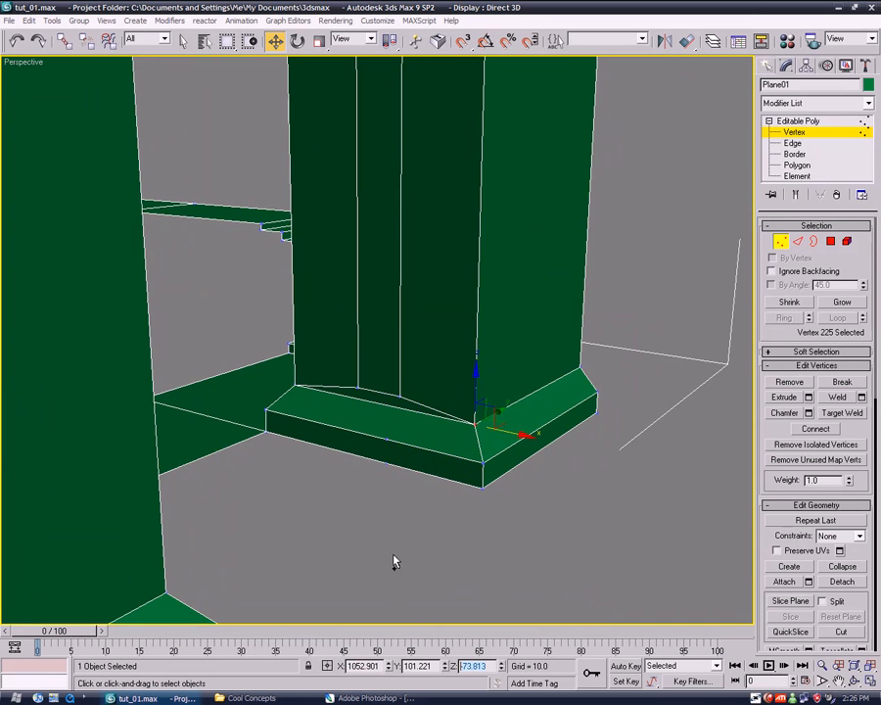
left_click(400, 396)
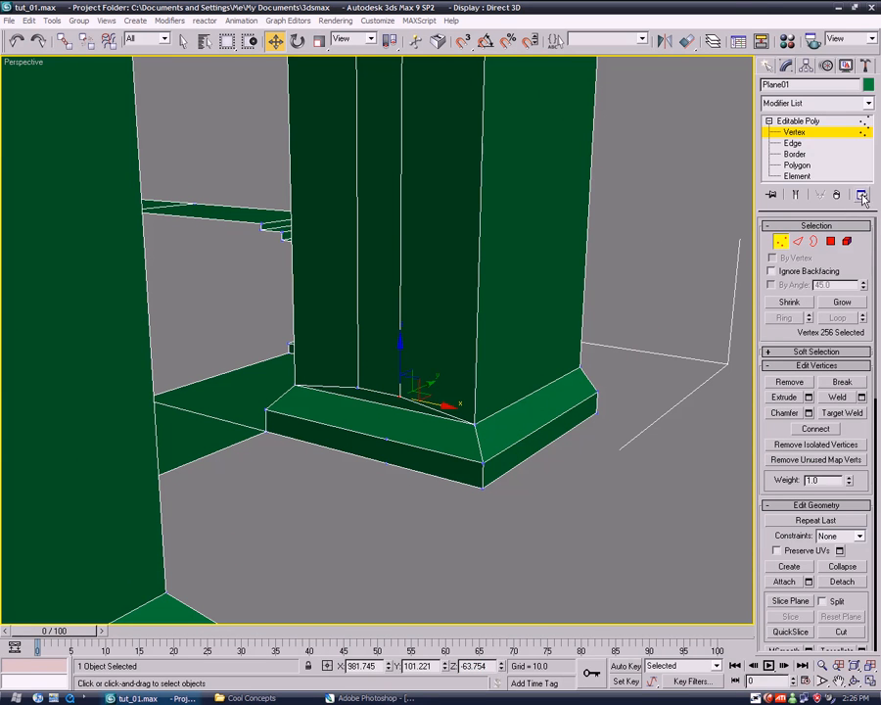
Delete the thin polygons directly above and below the inset strip on the pillar's inner shaft face
key("4")
left_click(377, 196)
left_click(385, 412)
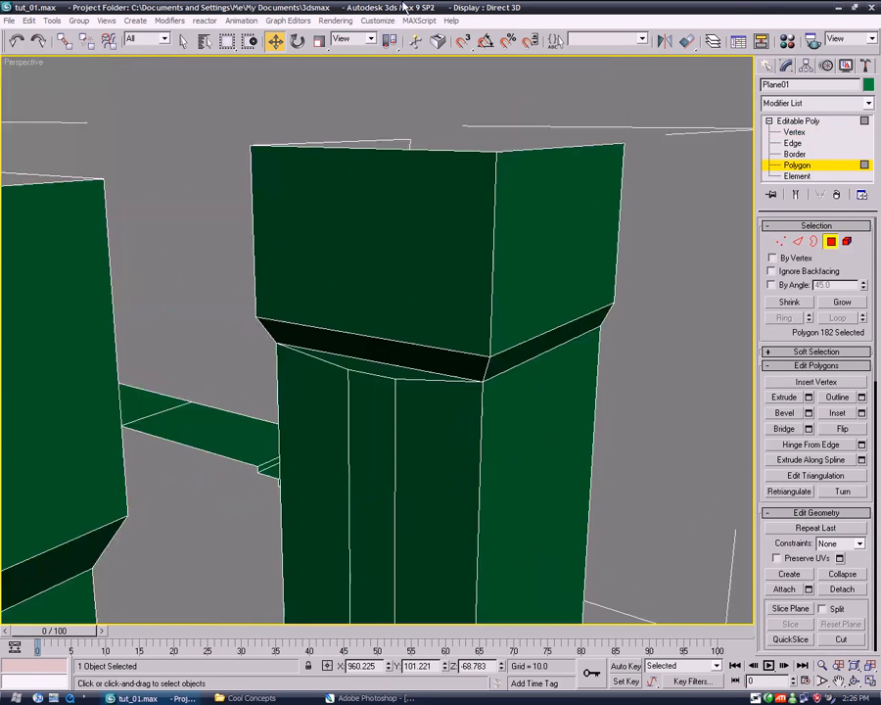
left_click(365, 365, "ctrl")
key("Delete")
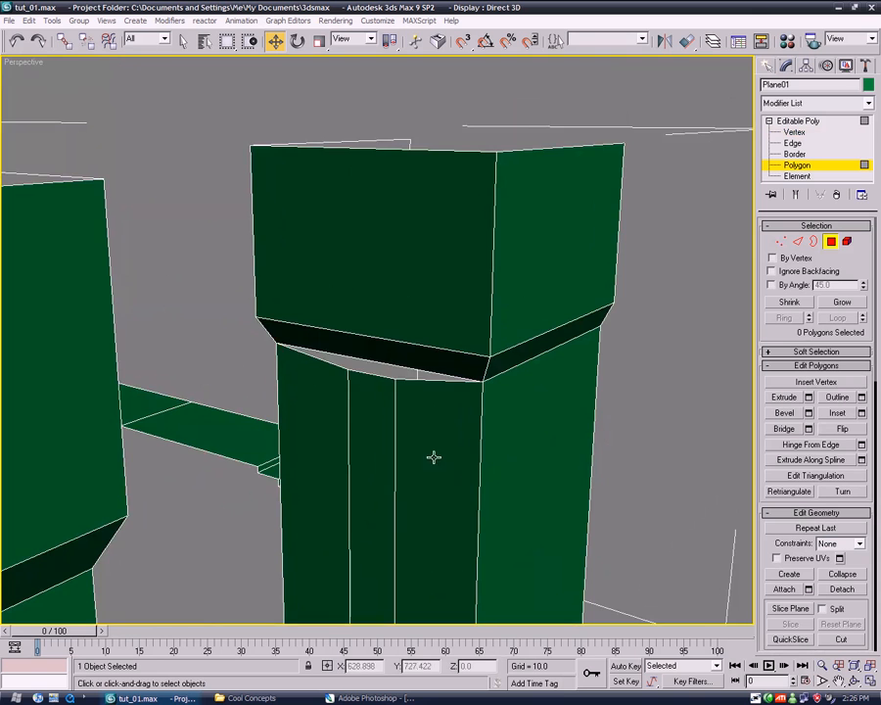
Set the Z position of the inset strip's lower vertex to -73.813, level with the shaft's bottom corner
middle_click_drag(433, 454, 429, 173)
middle_click_drag(472, 458, 463, 294)
scroll(463, 294, "up", 3)
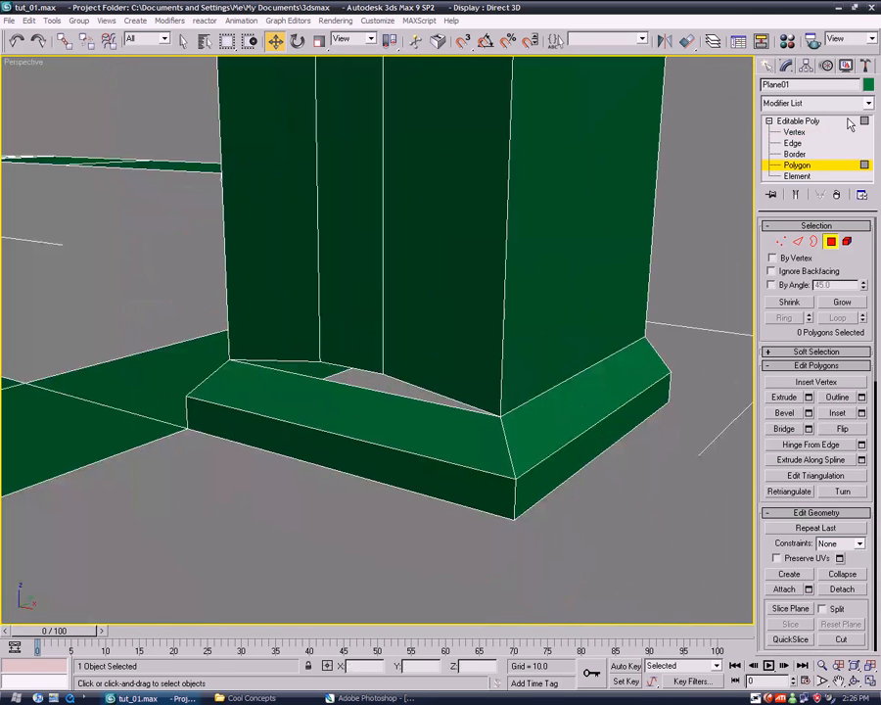
left_click(795, 132)
middle_click_drag(438, 378, 437, 542)
middle_click_drag(376, 186, 378, 419)
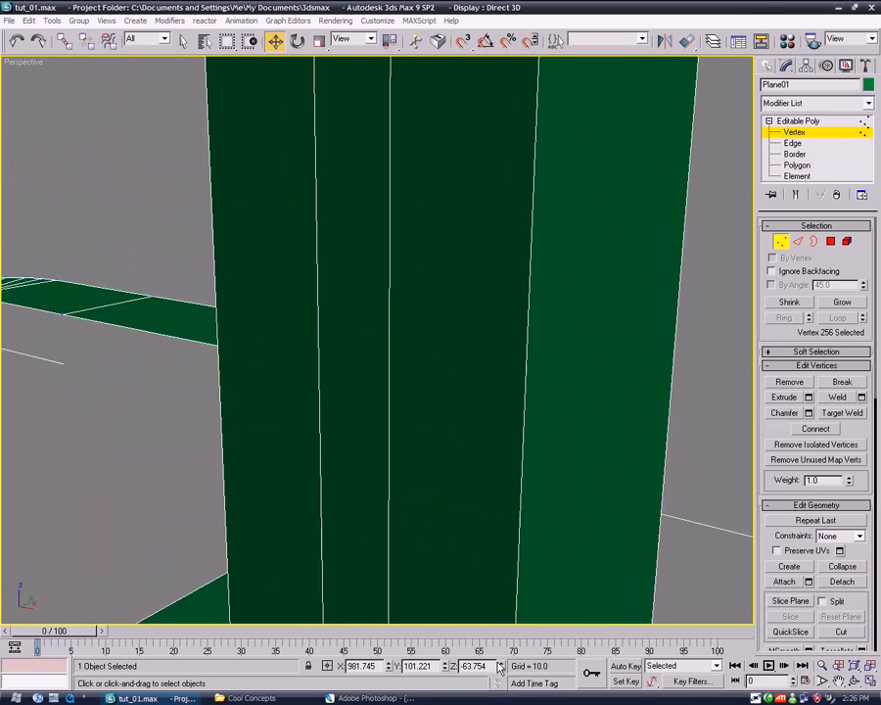
middle_click_drag(392, 510, 387, 433)
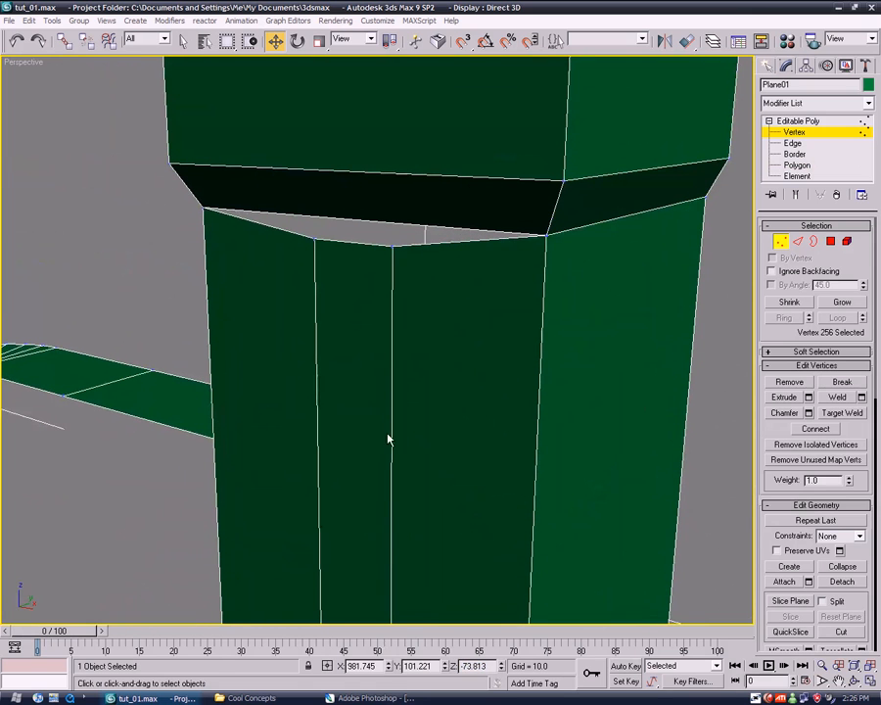
Lower the inset strip's short top edge to a Z height of about 312.84
left_click(544, 235)
double_click(491, 666)
left_click(390, 246)
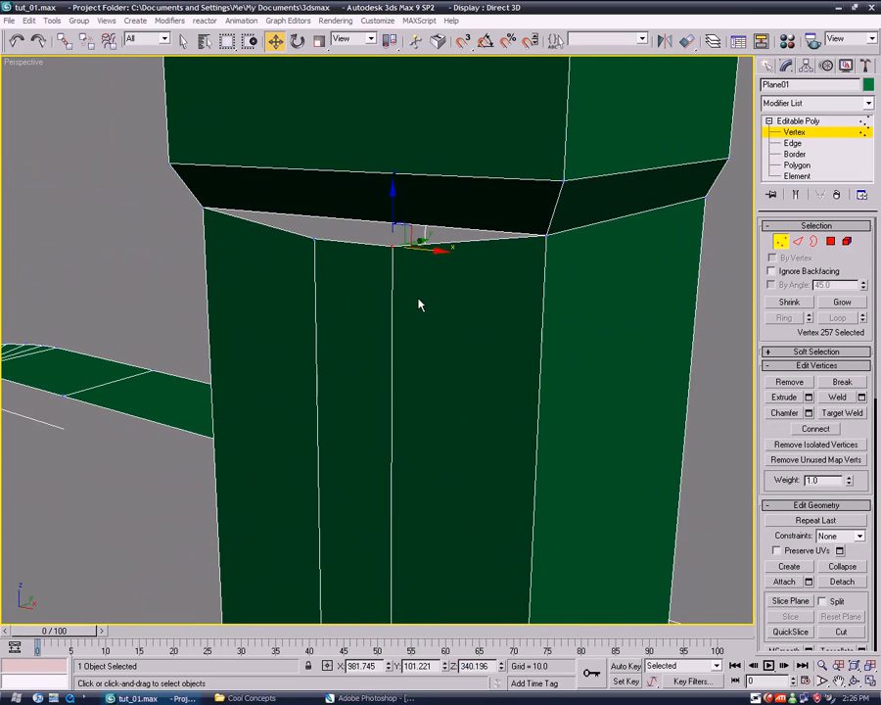
left_click(793, 144)
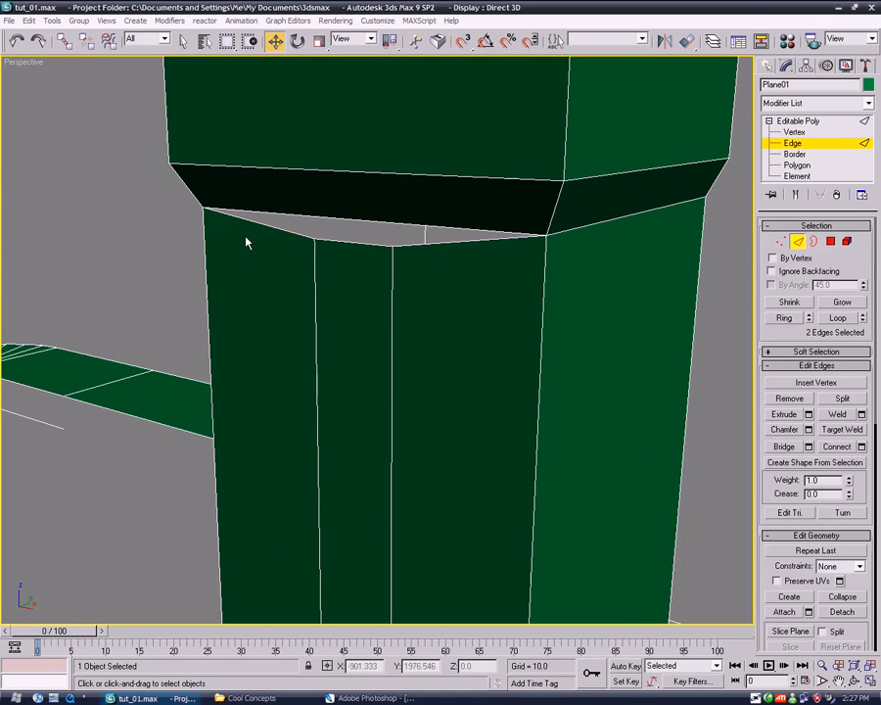
left_click(372, 245)
left_click_drag(351, 189, 412, 269)
Examine the open border around the gap above the strip by selecting it as a border and as edges
left_click(812, 167)
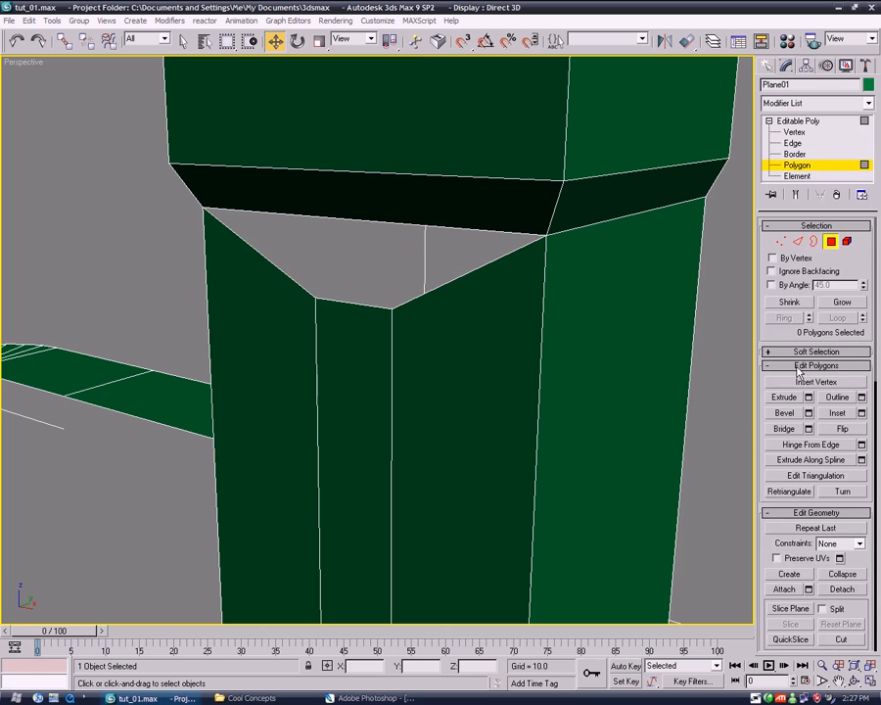
left_click(793, 155)
middle_click_drag(635, 291, 438, 443, "alt")
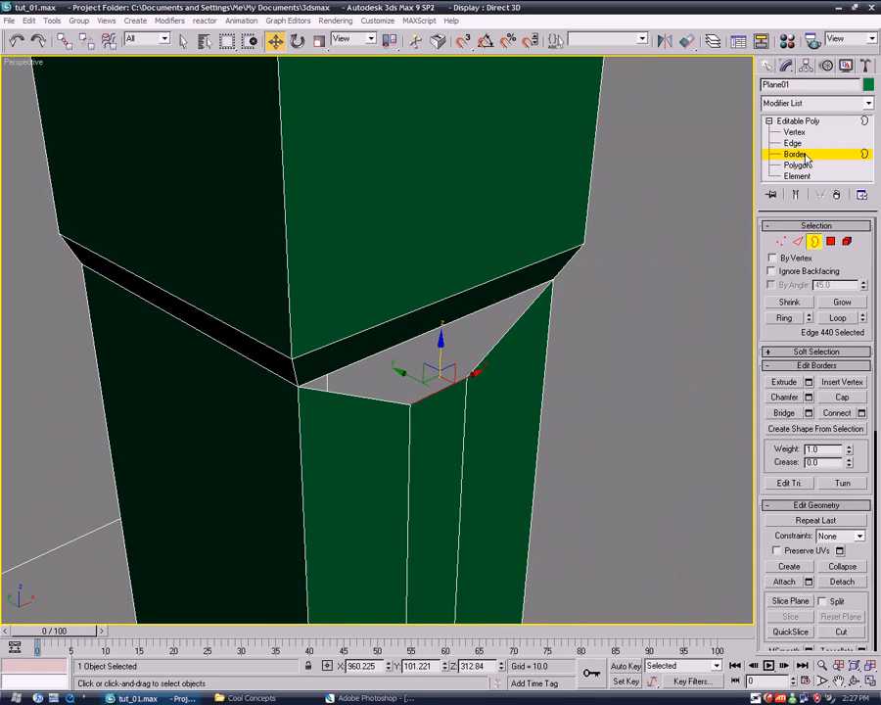
left_click(505, 333)
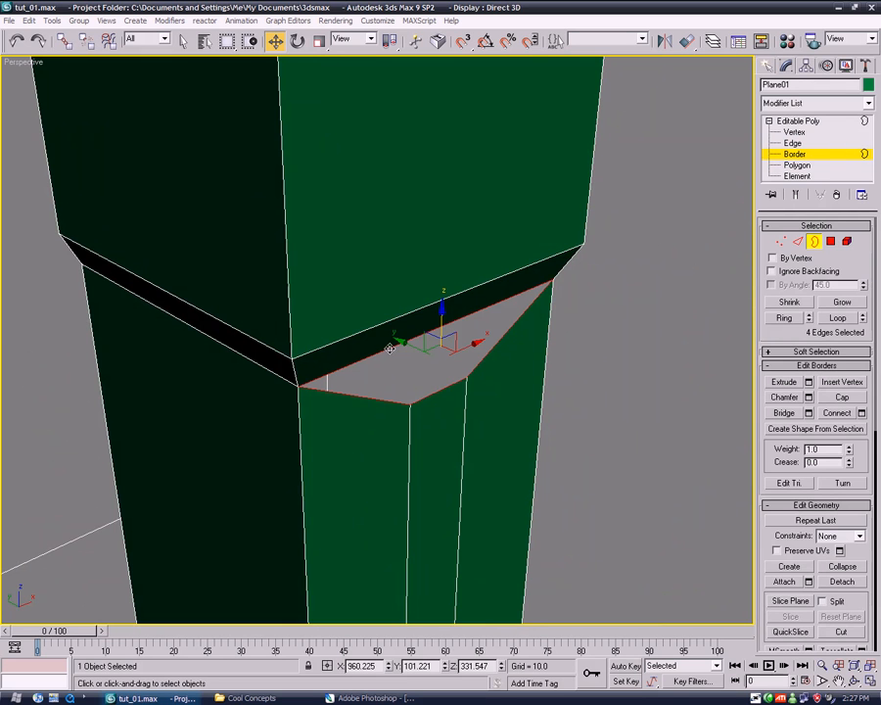
left_click(806, 145)
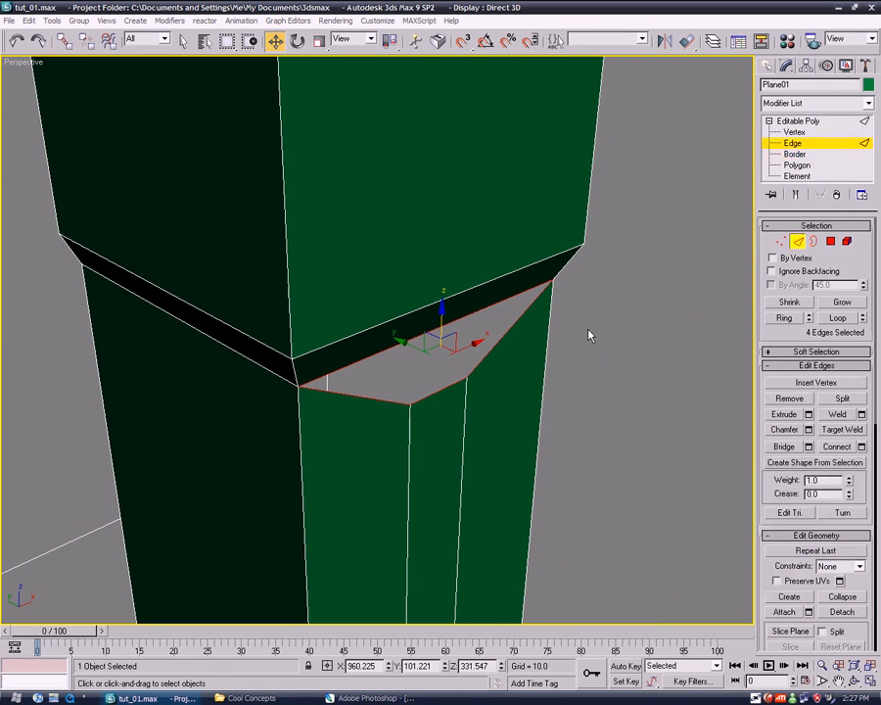
left_click(801, 155)
Examine the open borders along the pillar's top and the inner edge of the corridor floor by selecting each one
middle_click_drag(607, 176, 608, 371)
left_click(509, 283)
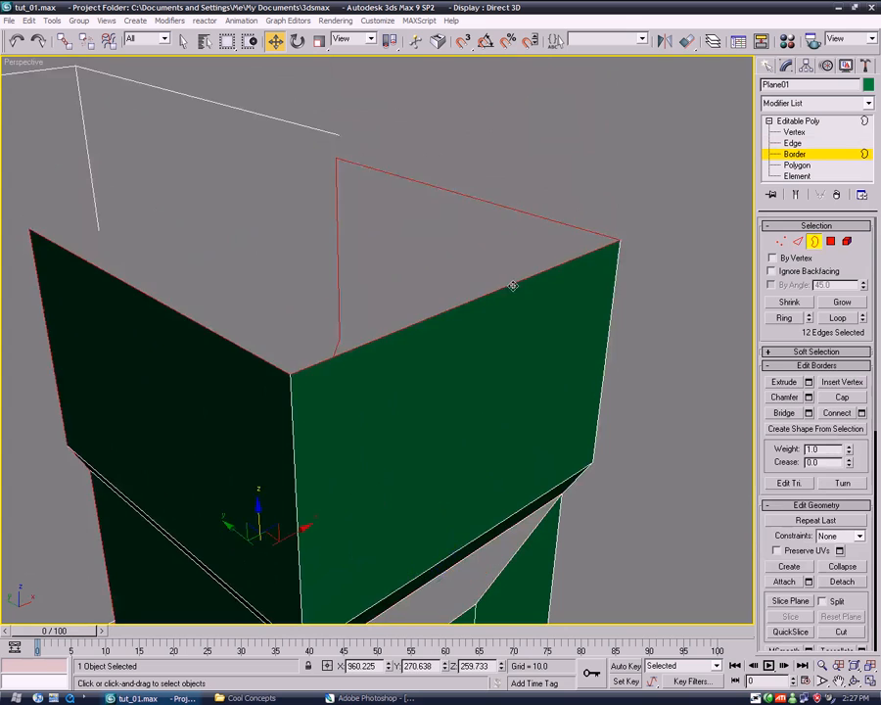
scroll(416, 274, "down", 6)
middle_click_drag(335, 487, 454, 436, "alt")
left_click(585, 467)
middle_click_drag(565, 464, 335, 449, "alt")
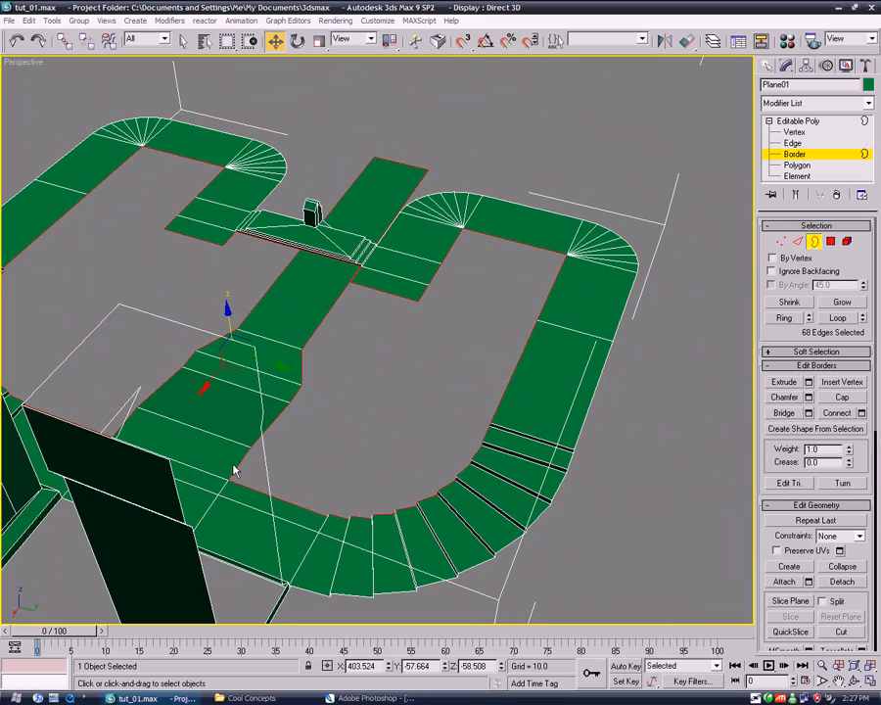
middle_click_drag(411, 397, 558, 512)
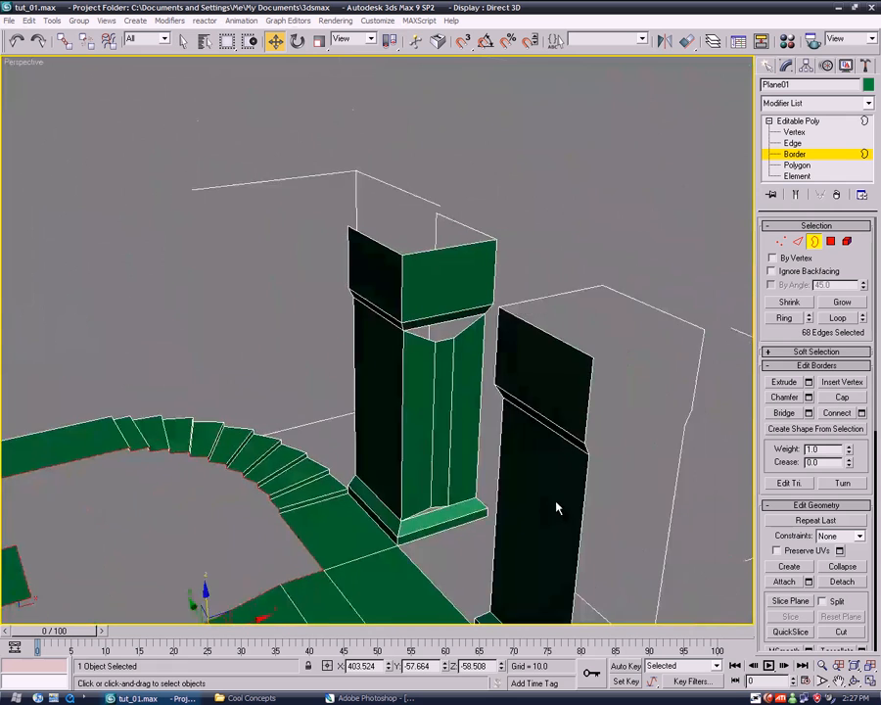
Cap the open border of the gap above the inset strip
scroll(514, 377, "up", 5)
left_click(575, 340)
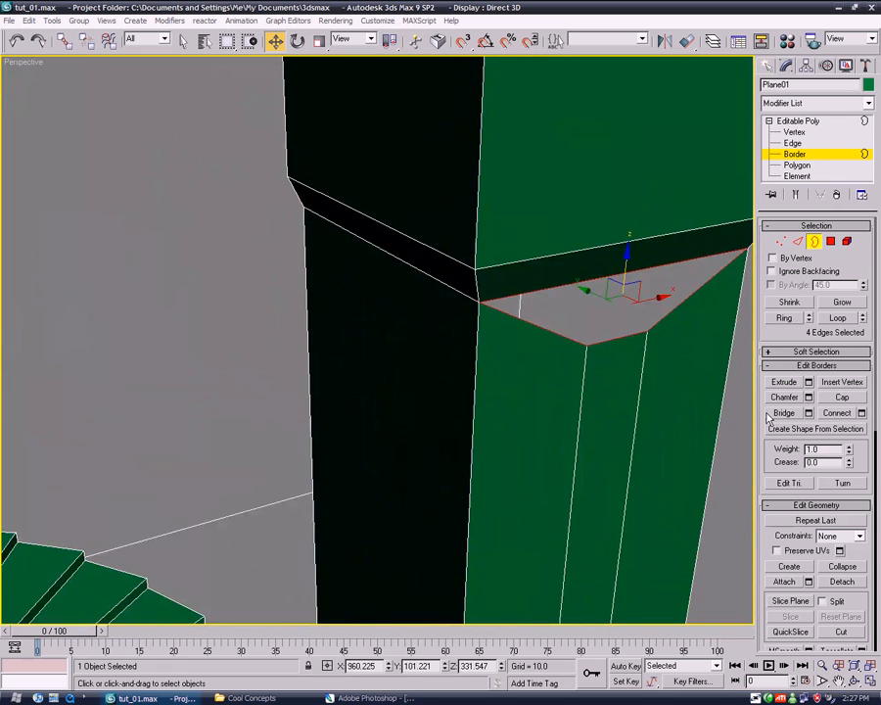
left_click(842, 398)
middle_click_drag(548, 460, 406, 377, "alt")
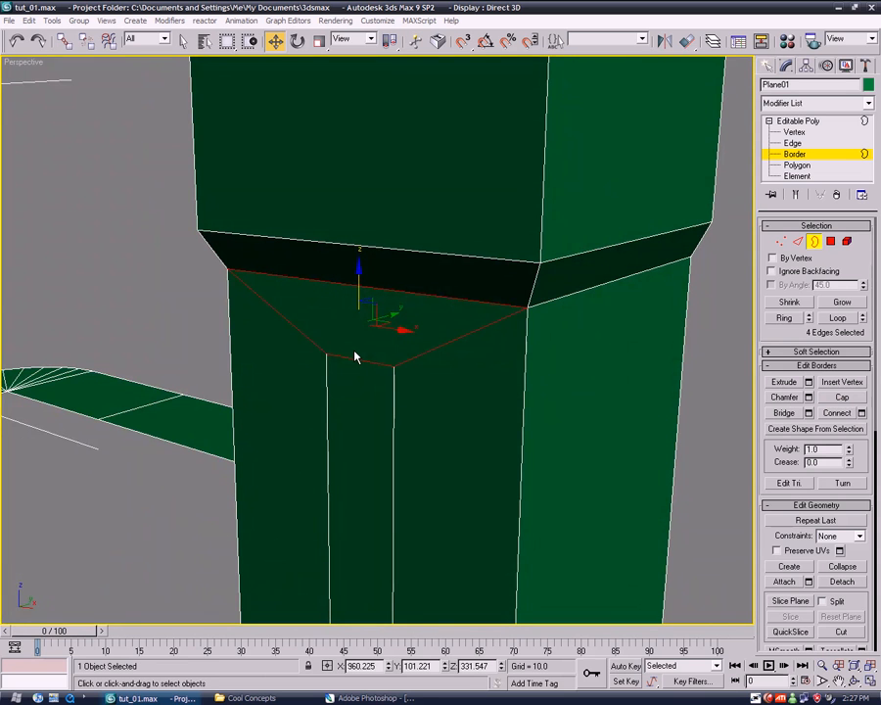
scroll(482, 355, "down", 4)
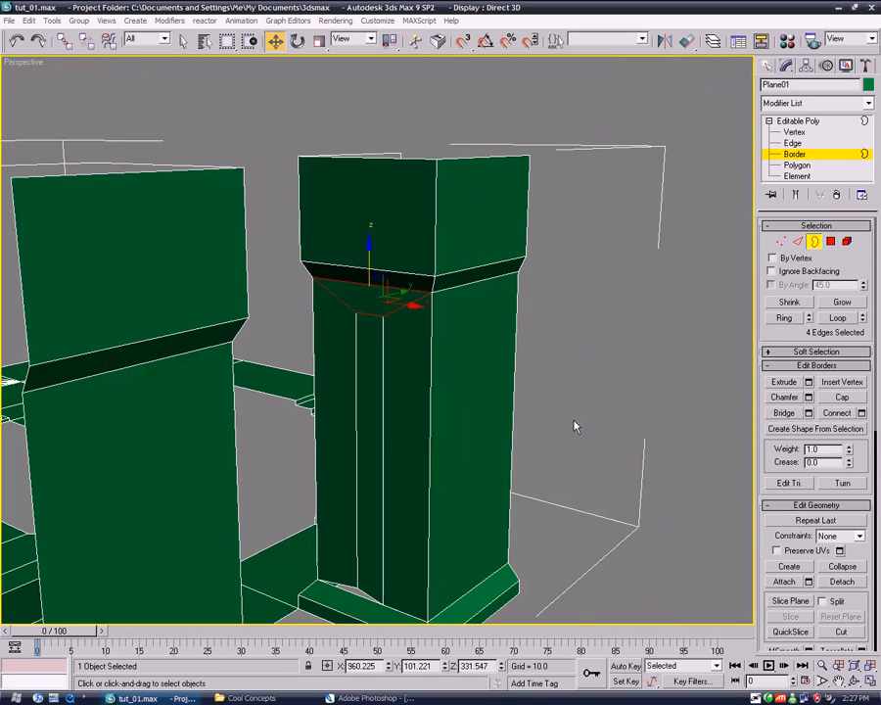
Set the Z position of the inset strip's other lower vertex to -73.813, level with the shaft's bottom corner
middle_click_drag(551, 516, 544, 294)
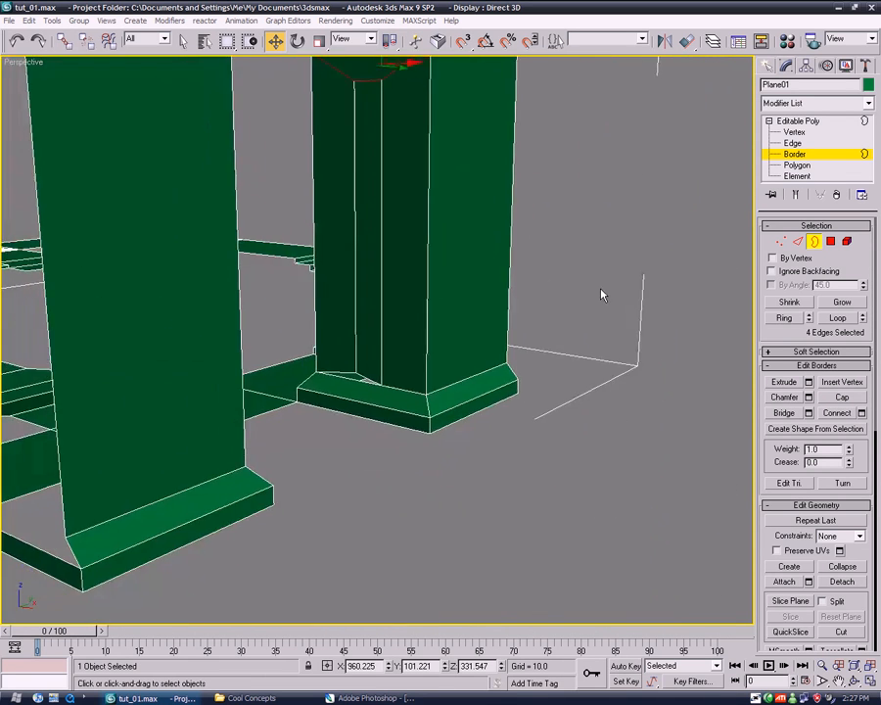
scroll(544, 294, "up", 4)
left_click(795, 133)
middle_click_drag(334, 492, 380, 512)
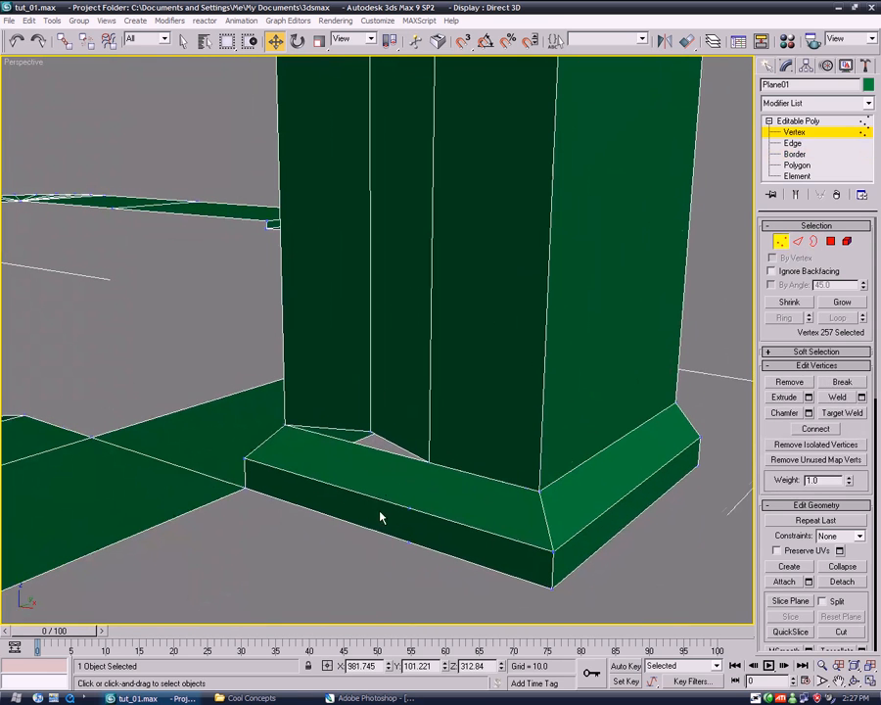
left_click(284, 425)
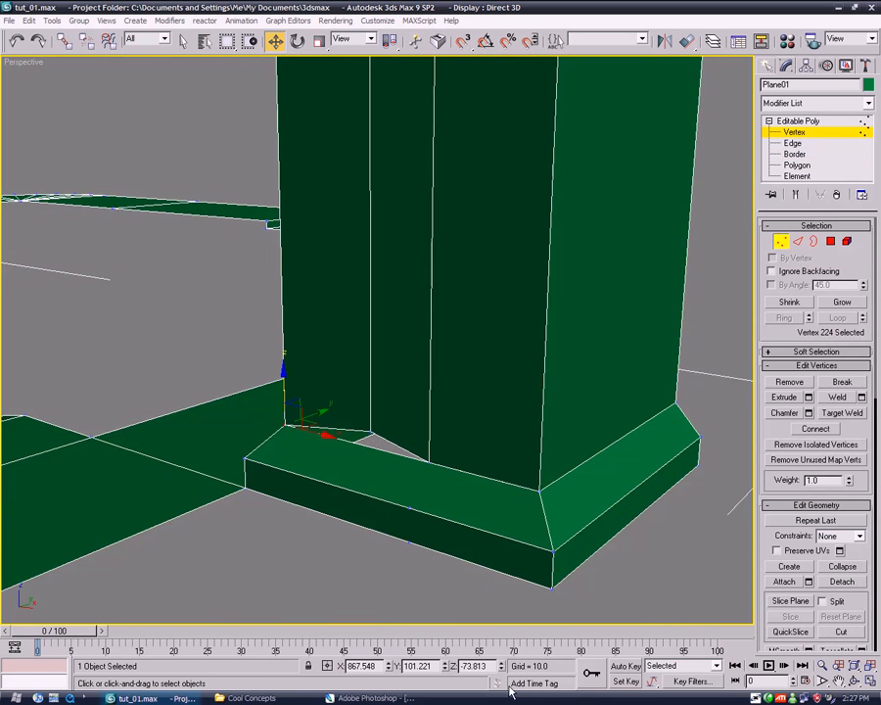
left_click(371, 432)
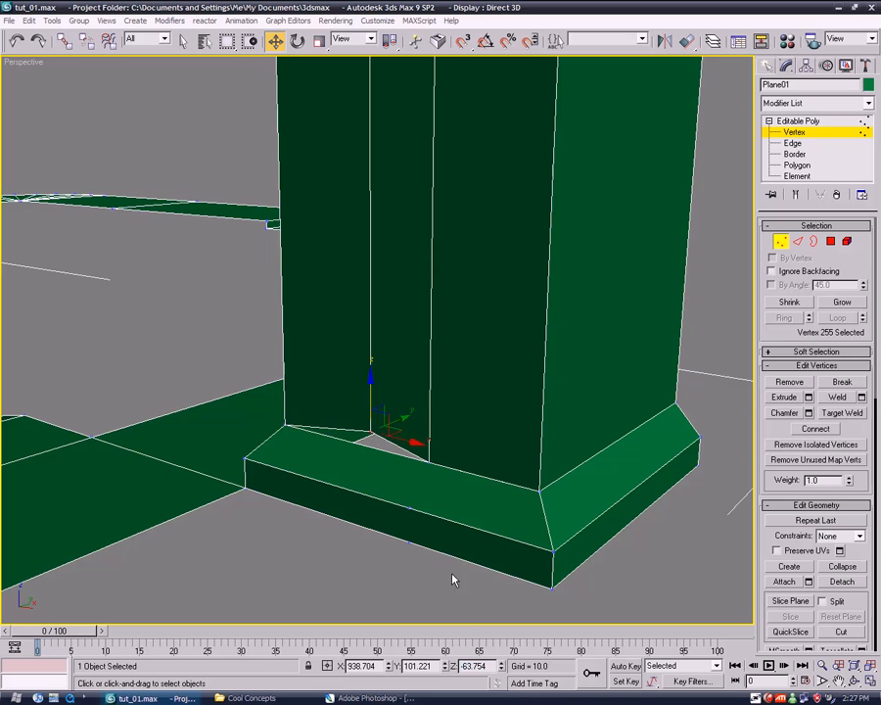
middle_click_drag(382, 580, 336, 449, "alt")
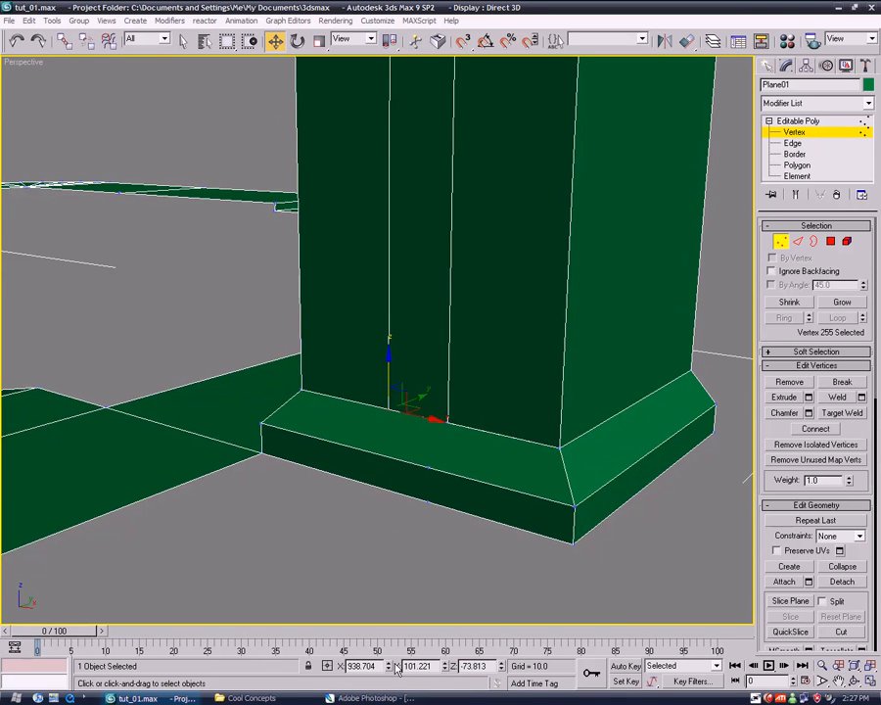
Place a second pair of vertices on the pillar base's vertical face at X 938.704, in line with the strip's edge
left_click(264, 427)
left_click(262, 453, "ctrl")
left_click(496, 363)
type("938.704")
key("Return")
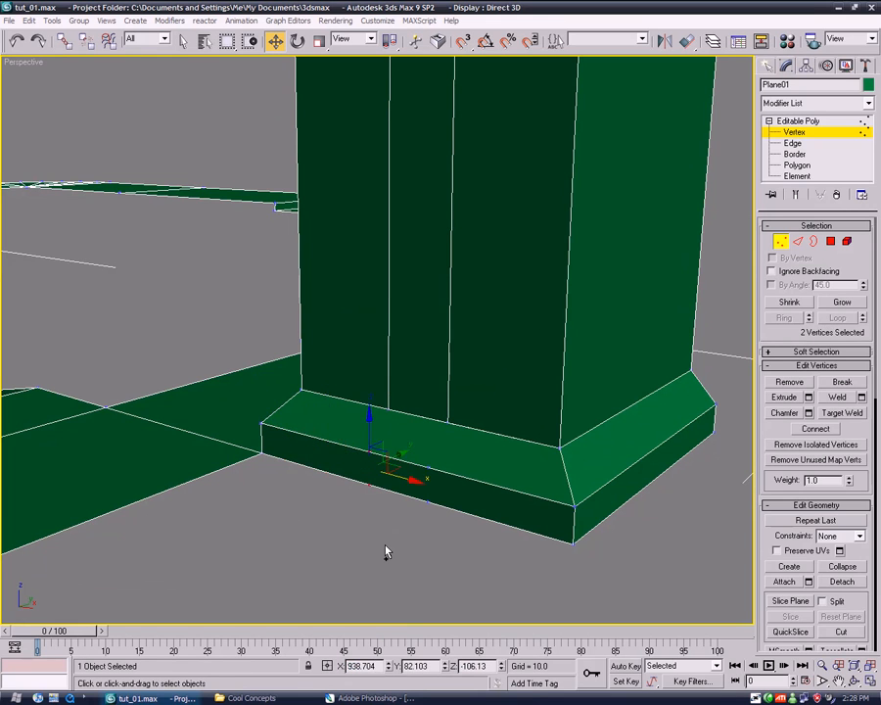
Delete the sloped and vertical base polygons below the inset strip
left_click(794, 154)
left_click(797, 165)
left_click(518, 514)
key("Delete")
Rebuild the base's vertical face as three polygons between the corners and the two pairs of loose vertices
left_click(791, 574)
left_click(571, 507)
left_click(430, 469)
double_click(428, 499)
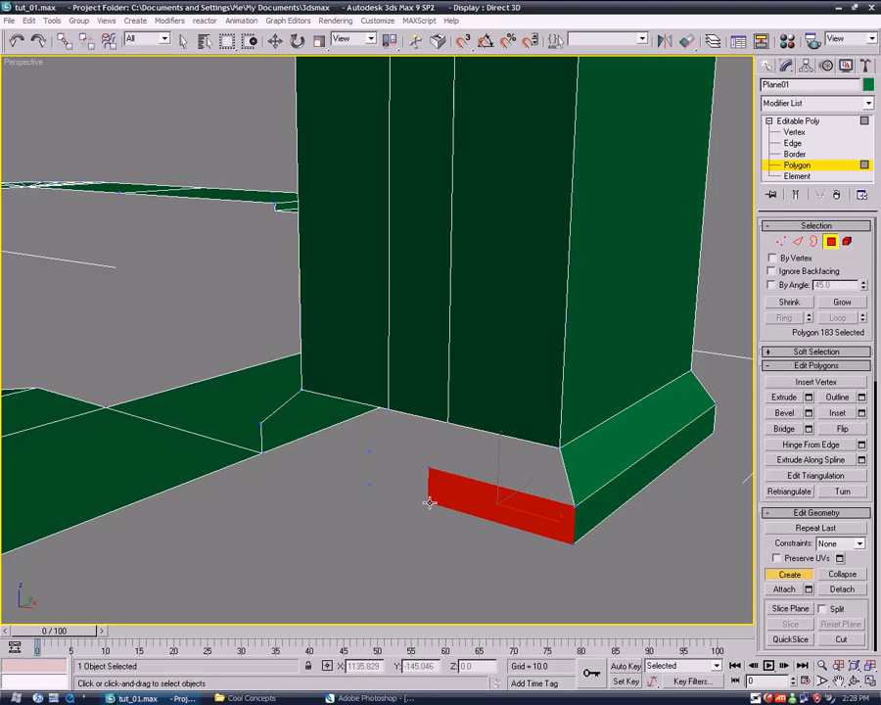
left_click(371, 456)
double_click(367, 482)
left_click(260, 427)
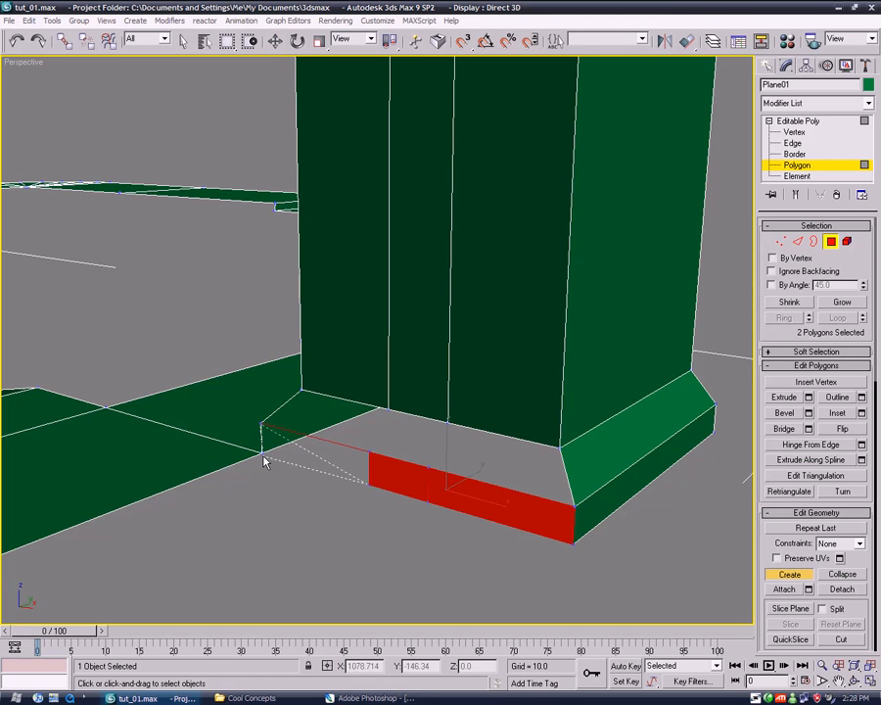
double_click(261, 455)
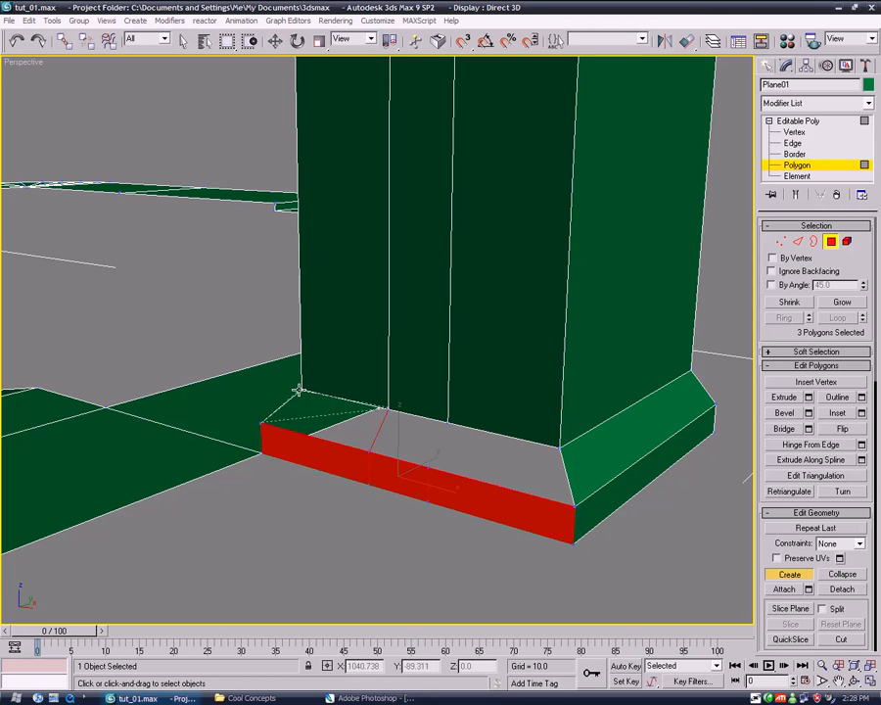
Rebuild the base's sloped face as three polygons that continue the inset strip's edges, and finish creating polygons
left_click(300, 392)
left_click(380, 408)
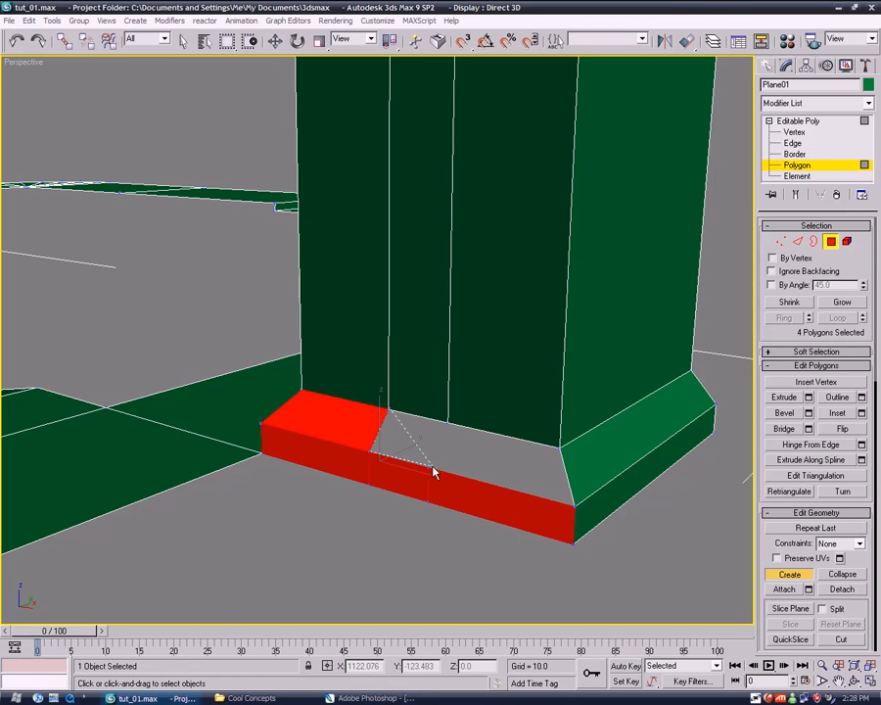
double_click(446, 421)
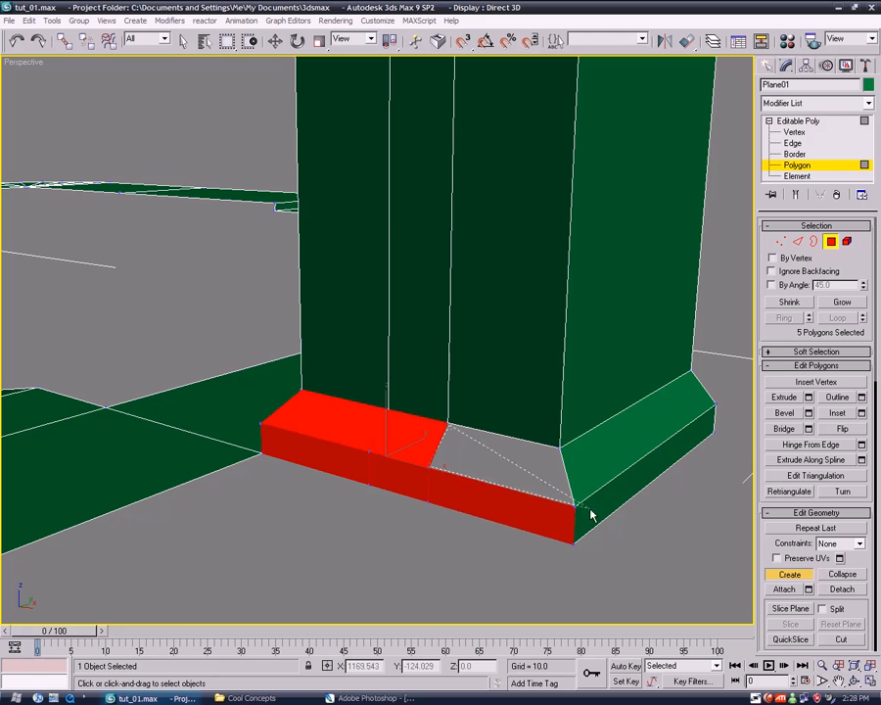
double_click(559, 445)
left_click(789, 575)
left_click(462, 548)
Examine the rebuilt base and the strip of the pillar from several angles
middle_click_drag(463, 549, 431, 488, "alt")
scroll(458, 489, "down", 4)
middle_click_drag(431, 487, 476, 347)
scroll(447, 487, "up", 3)
scroll(447, 487, "up", 3)
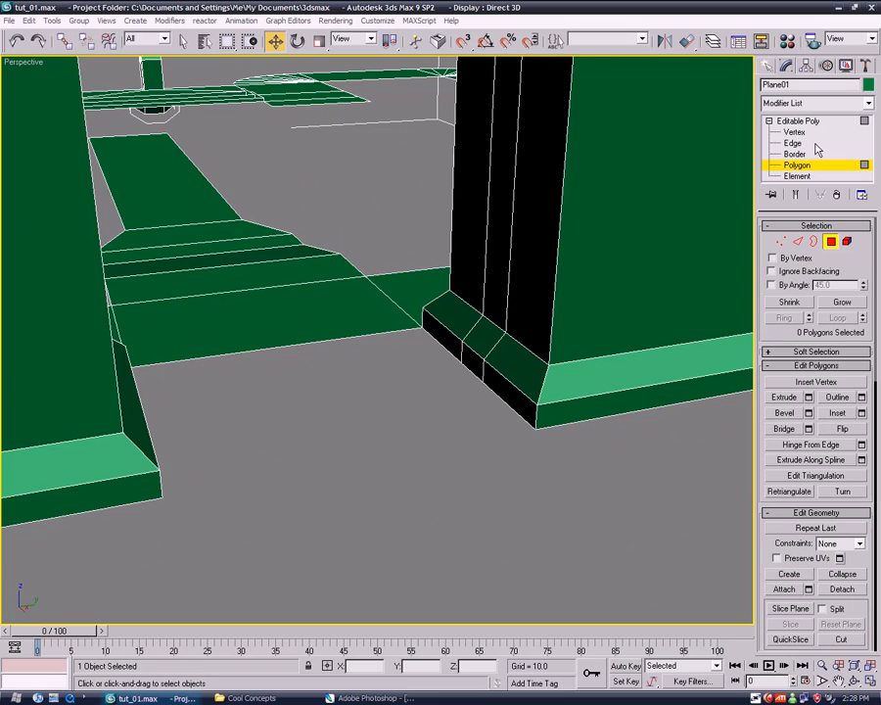
middle_click_drag(589, 374, 612, 500, "alt")
scroll(597, 450, "down", 5)
middle_click_drag(584, 396, 594, 493, "alt")
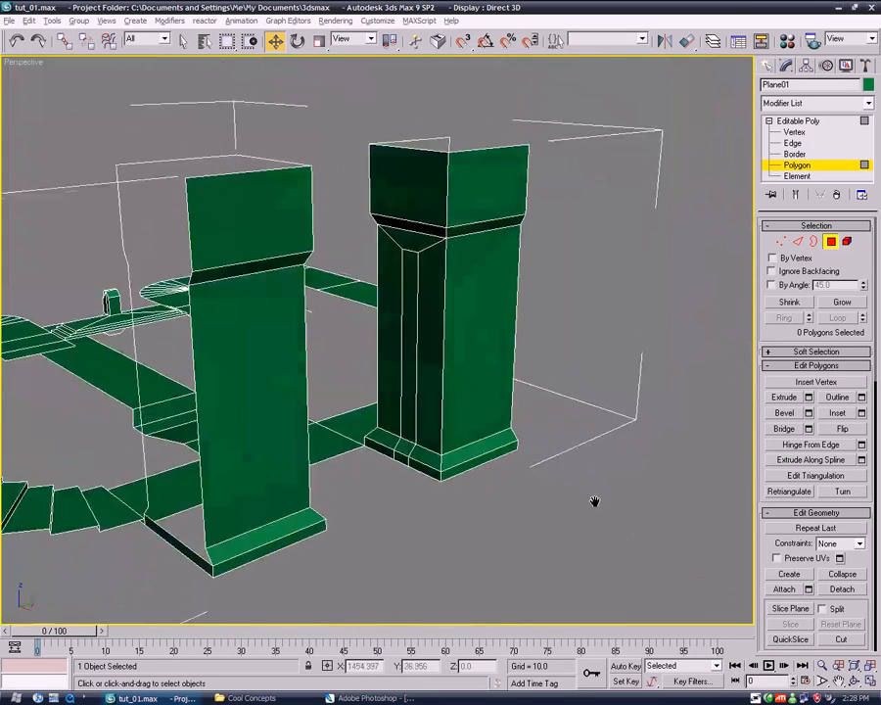
Clone the strip's shaft, slope and base polygons outward from the pillar to a Y position of about -18.475
scroll(435, 362, "up", 5)
left_click(435, 364)
left_click(418, 497, "ctrl")
left_click(415, 514, "ctrl")
middle_click_drag(502, 415, 471, 421)
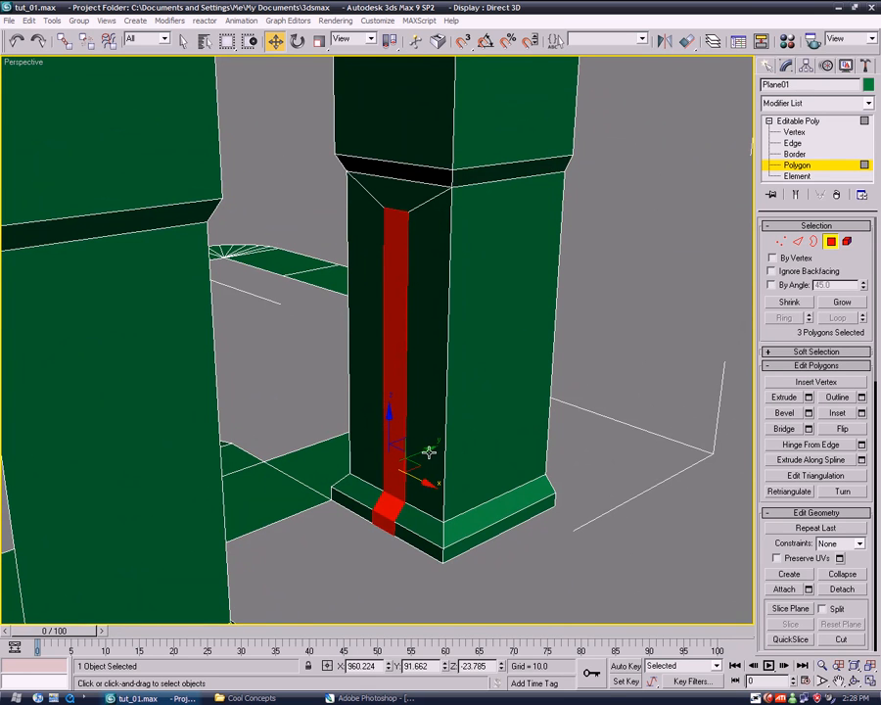
scroll(402, 322, "up", 4)
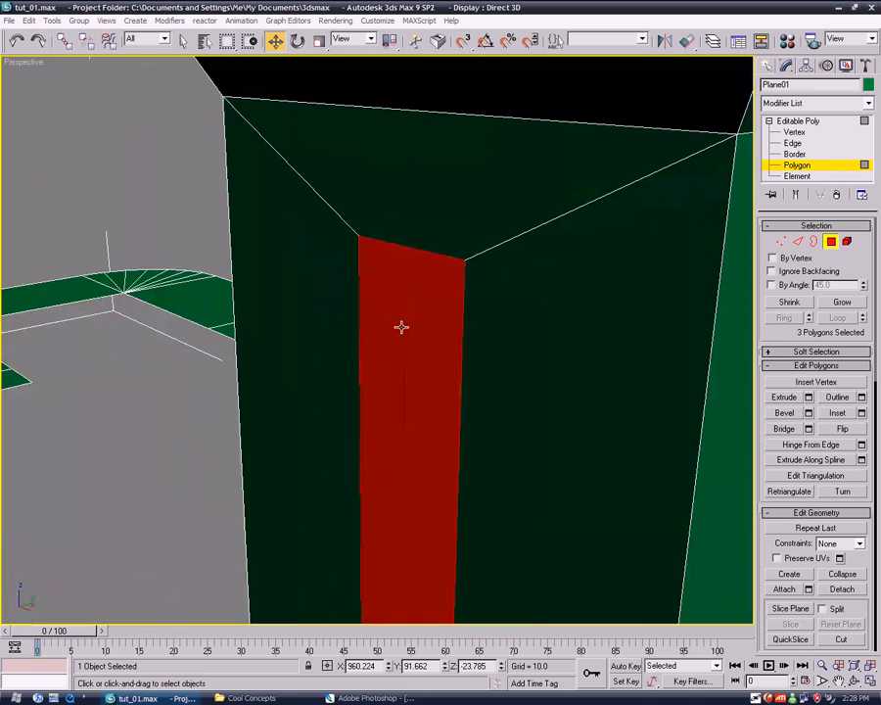
scroll(446, 294, "down", 2)
scroll(445, 294, "down", 4)
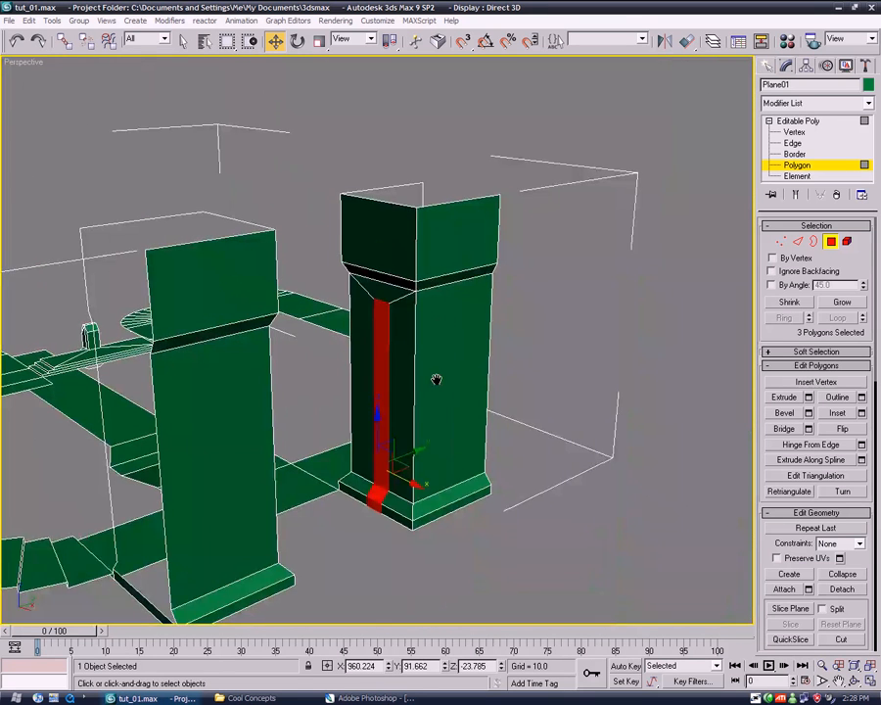
middle_click_drag(436, 389, 435, 323)
left_click_drag(417, 390, 375, 410, "shift")
left_click(492, 363)
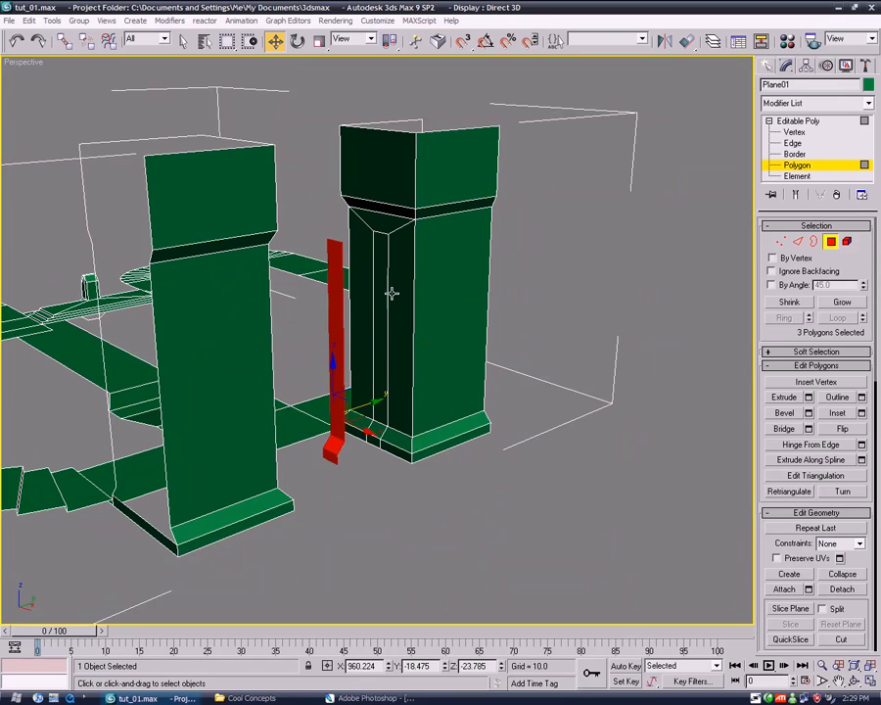
Extrude the pillar's three original strip polygons inward to form a recess, and deselect them
left_click(378, 323)
left_click(375, 432, "ctrl")
left_click(377, 440, "ctrl")
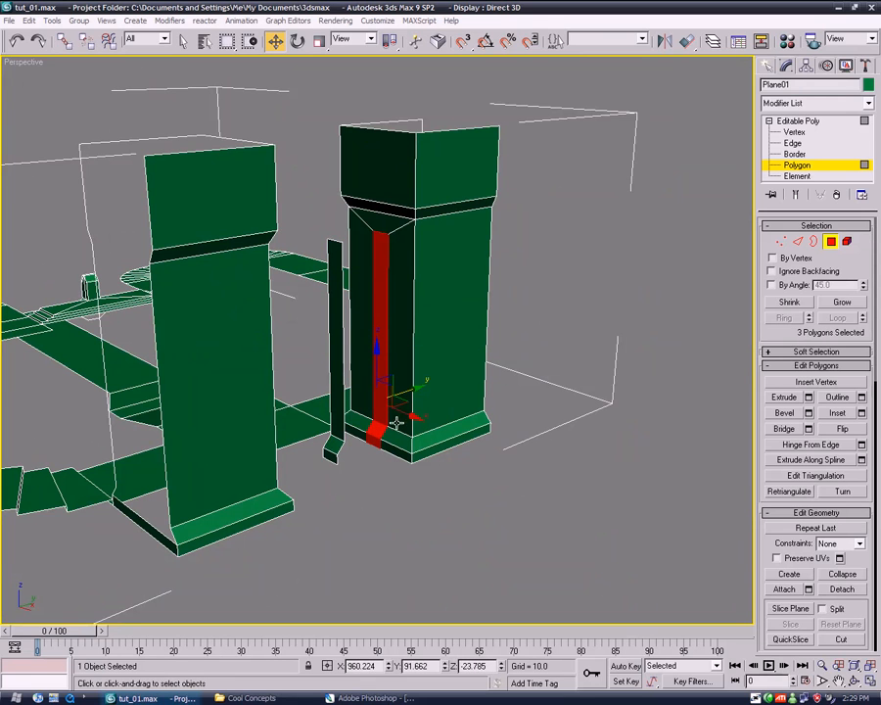
left_click(784, 397)
left_click_drag(382, 269, 421, 593)
middle_click_drag(385, 535, 460, 504, "alt")
scroll(536, 496, "up", 3)
scroll(578, 465, "up", 4)
middle_click_drag(621, 433, 499, 391, "alt")
scroll(653, 417, "down", 2)
left_click(783, 396)
left_click(626, 398)
Move the cloned strip's three polygons back onto the pillar face at a Y position of about 91.73
left_click(281, 308)
scroll(291, 303, "down", 2)
left_click(263, 466, "ctrl")
left_click(262, 497, "ctrl")
middle_click_drag(312, 376, 360, 568, "alt")
middle_click_drag(262, 147, 372, 298, "alt")
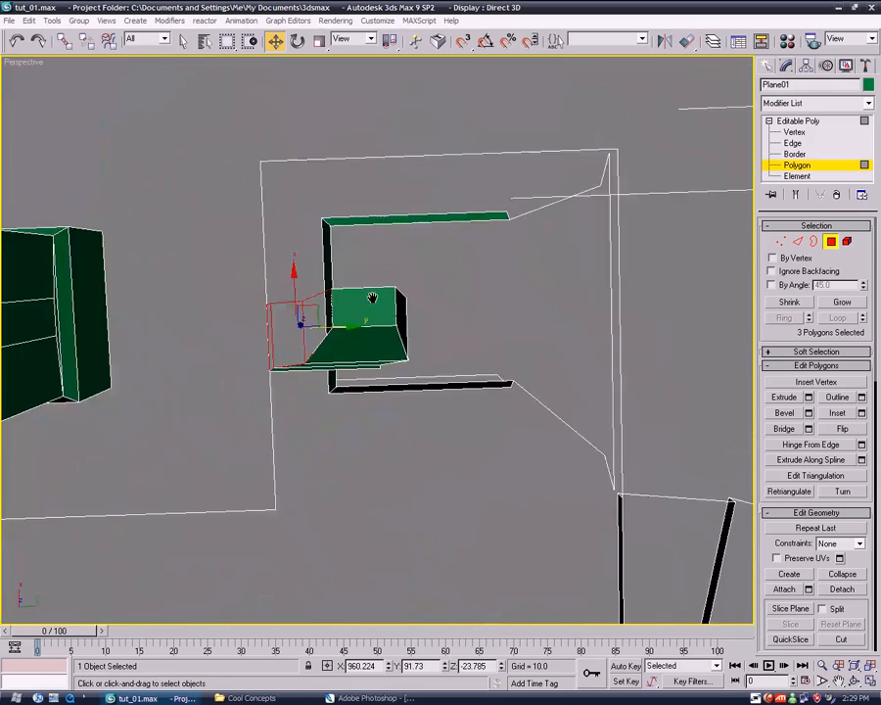
middle_click_drag(357, 344, 584, 184, "alt")
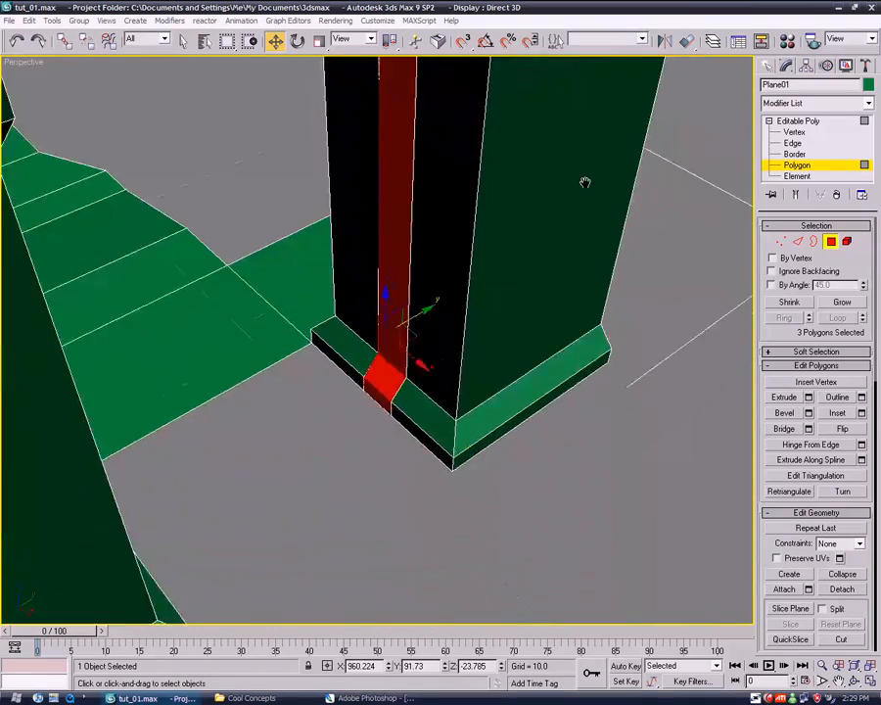
Fine-tune the cloned strip's Y position to 91.64 so it lines up with the recess's edges, and deselect it
scroll(579, 181, "up", 4)
middle_click_drag(513, 473, 549, 358)
scroll(549, 358, "up", 3)
middle_click_drag(497, 402, 478, 389)
scroll(580, 425, "up", 2)
middle_click_drag(459, 251, 451, 276, "alt")
scroll(450, 275, "down", 5)
left_click_drag(366, 222, 366, 222)
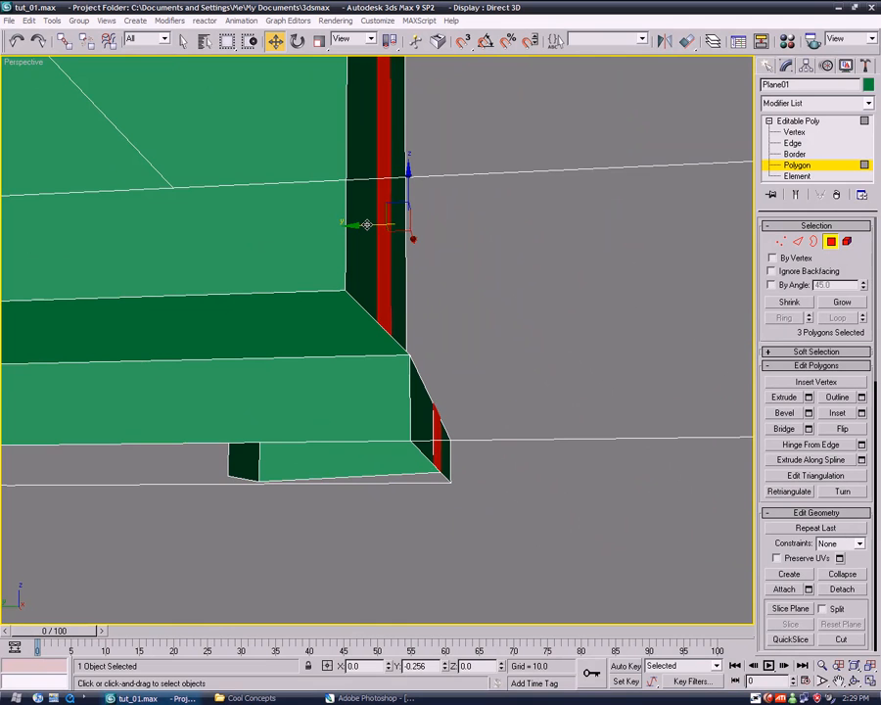
scroll(396, 312, "up", 5)
middle_click_drag(459, 314, 398, 322)
scroll(428, 341, "up", 1)
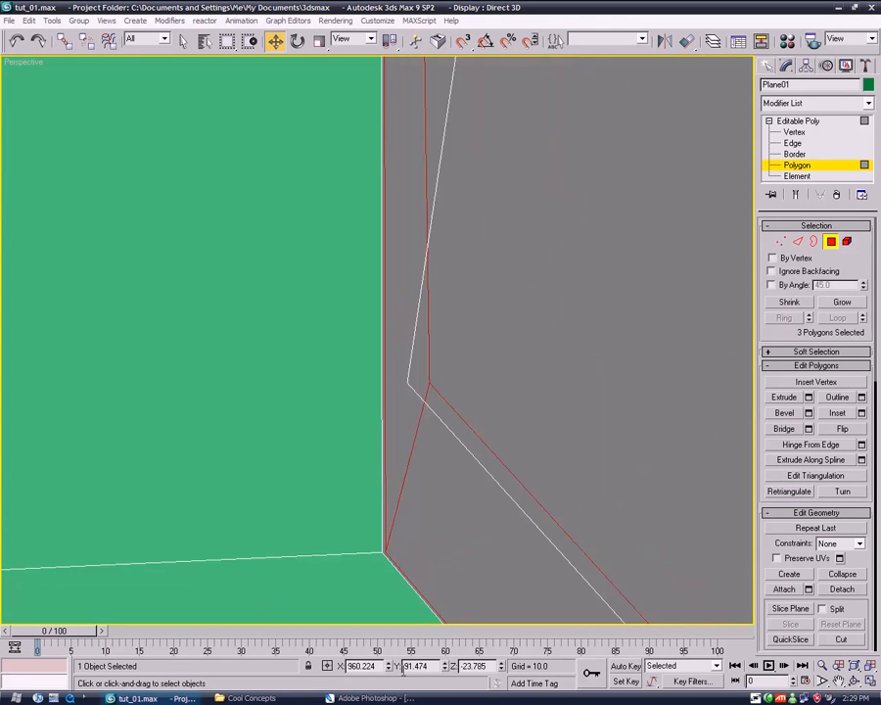
left_click(446, 670)
left_click(446, 665)
left_click(445, 664)
left_click(444, 665)
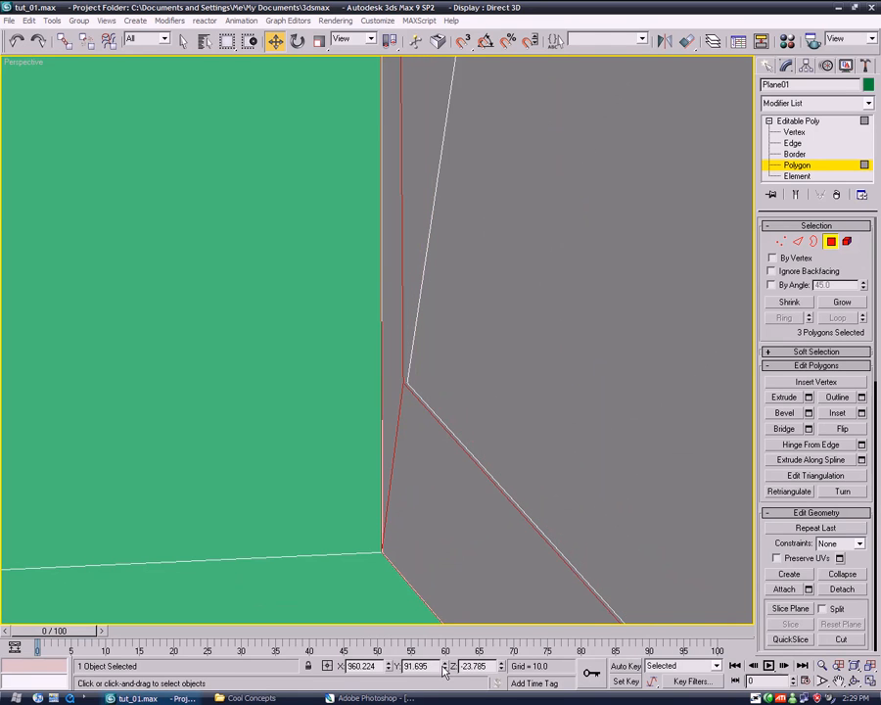
left_click(446, 669)
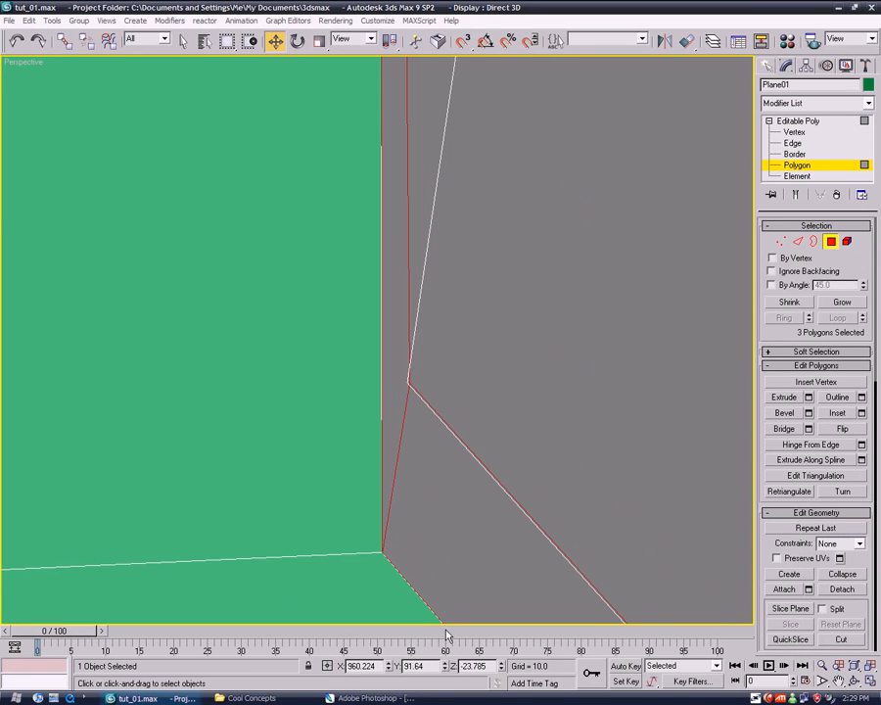
scroll(423, 474, "down", 10)
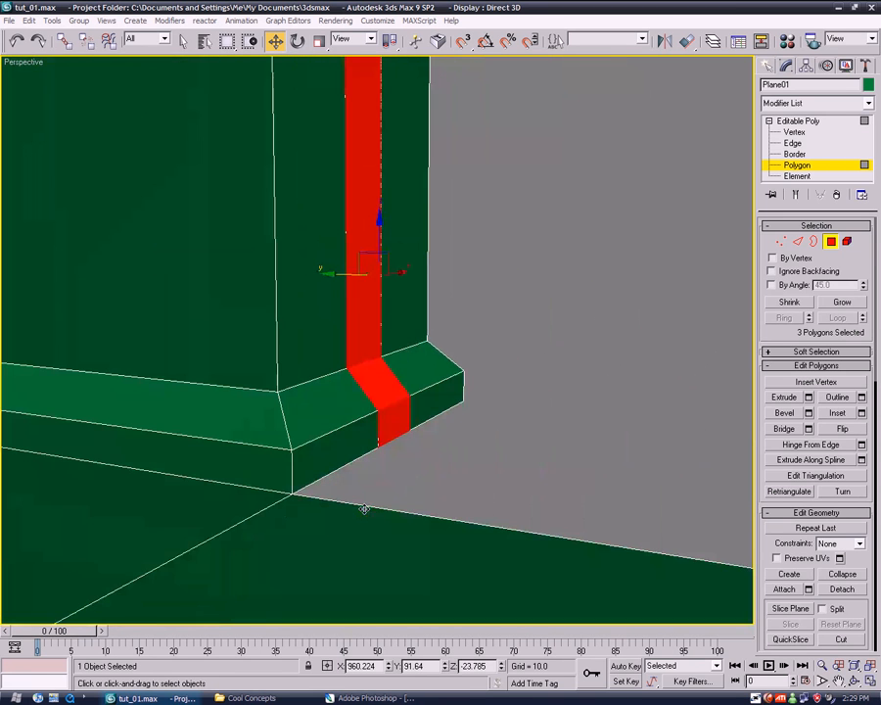
left_click(455, 494)
Move the recess's lower inner end polygon deeper into the pillar to a Y position of about 193.252
middle_click_drag(455, 494, 225, 519)
middle_click_drag(225, 519, 471, 432)
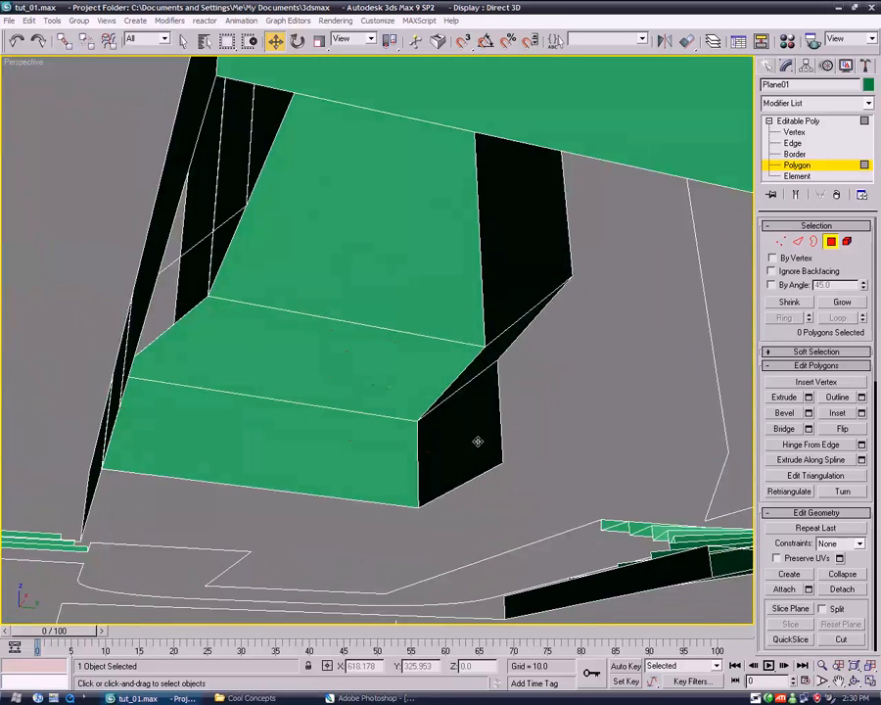
left_click(477, 441)
left_click(477, 440)
left_click_drag(480, 441, 660, 450)
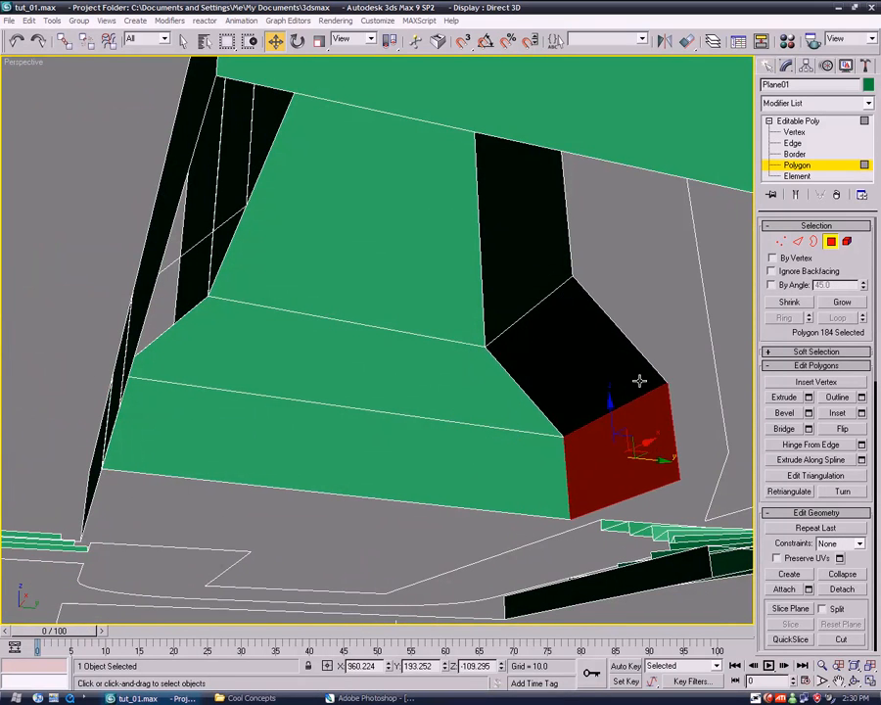
Raise the recess's sloped inner polygon, directly above the lower end polygon, along Z
scroll(597, 325, "up", 3)
left_click(606, 390)
left_click_drag(644, 362, 632, 90)
scroll(602, 246, "down", 5)
middle_click_drag(508, 413, 522, 365, "alt")
Move the recess's lower inner end polygon deeper into the pillar to a Y position of about 209.925
left_click_drag(419, 281, 442, 340)
key("ctrl+z")
left_click(431, 313)
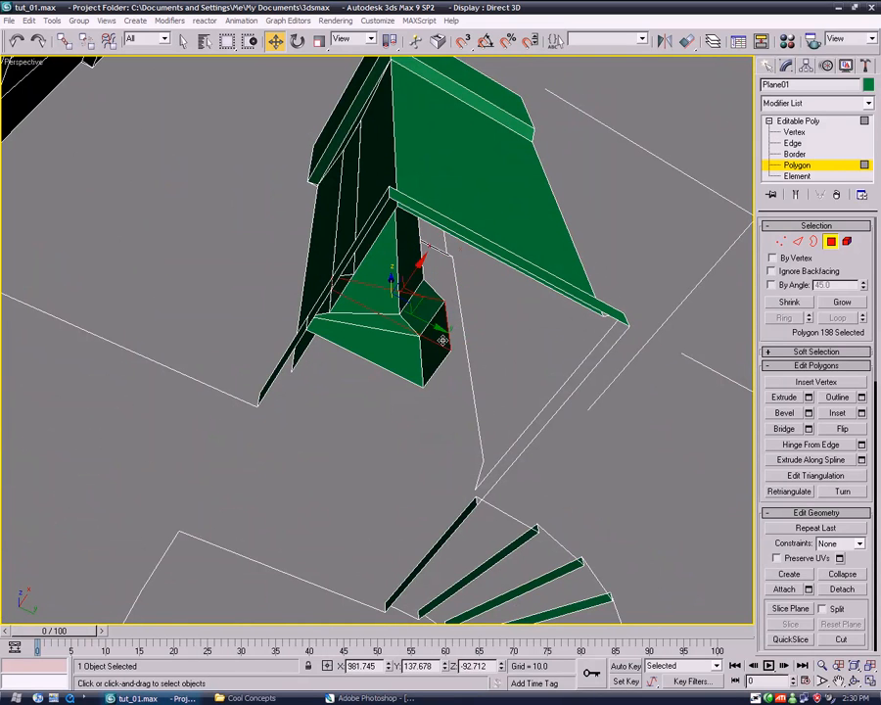
left_click(434, 358)
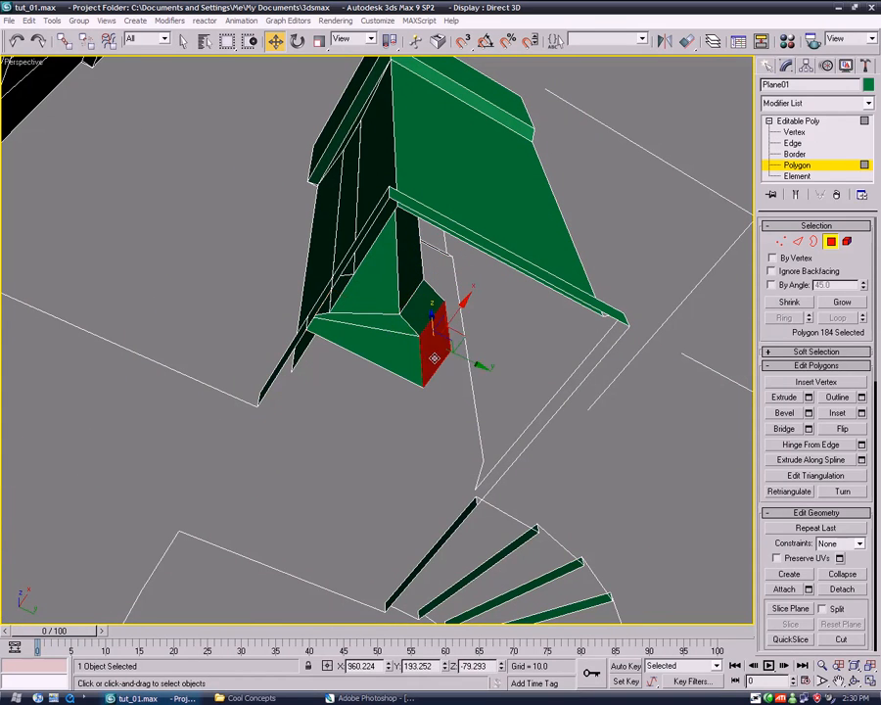
mouse_move(475, 364)
left_mouse_down()
mouse_move(507, 372)
mouse_move(490, 369)
left_mouse_up()
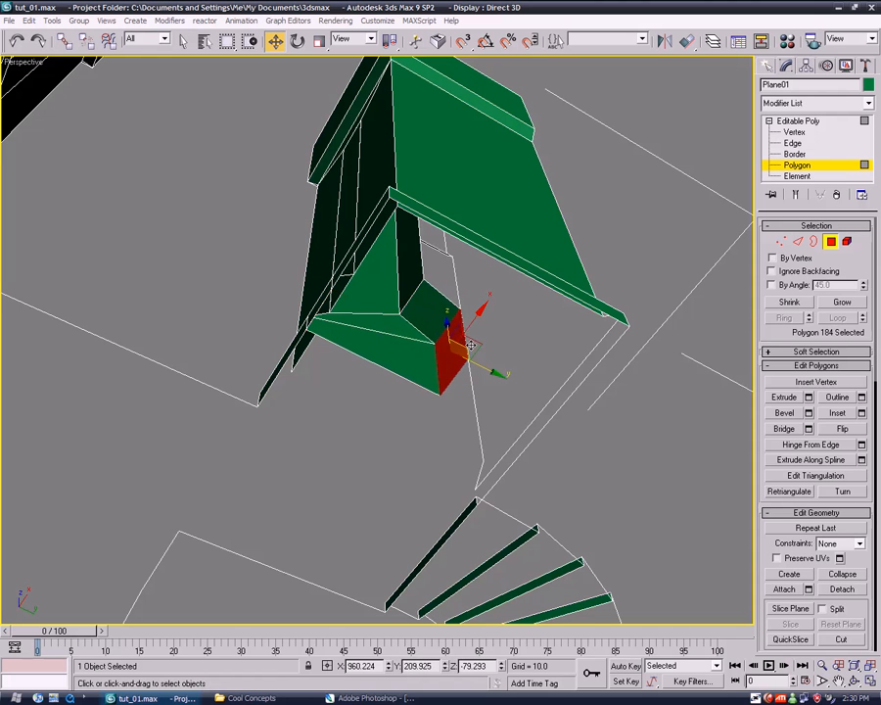
Try lowering the recess's lower inner end polygon to a Z height of about -158.773
left_click_drag(449, 323, 448, 375)
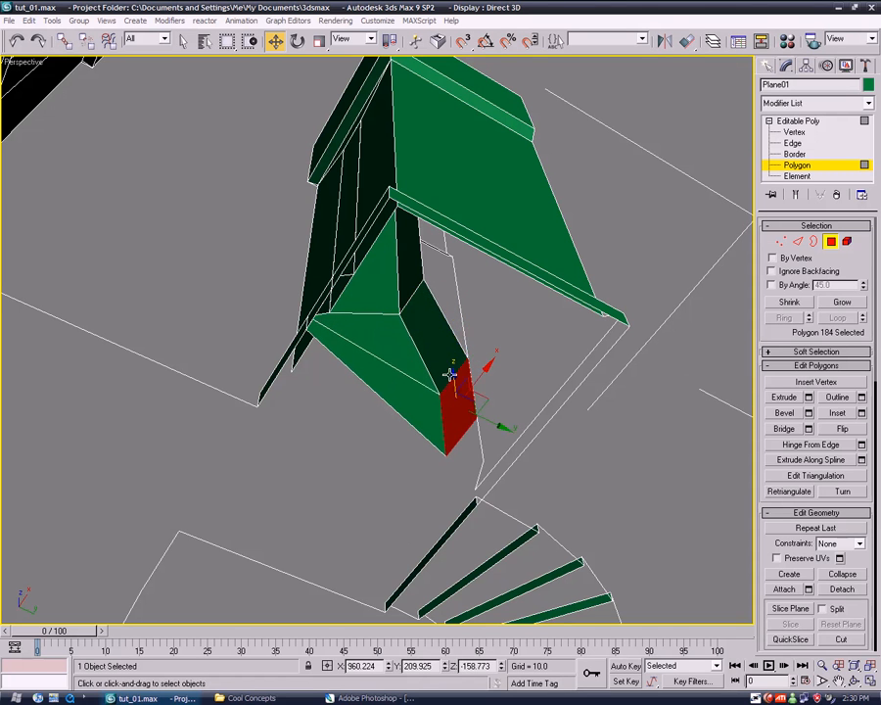
middle_click_drag(390, 388, 409, 412, "alt")
left_click(383, 367)
left_click_drag(382, 323, 382, 373)
key("ctrl+z")
middle_click_drag(398, 398, 362, 421, "alt")
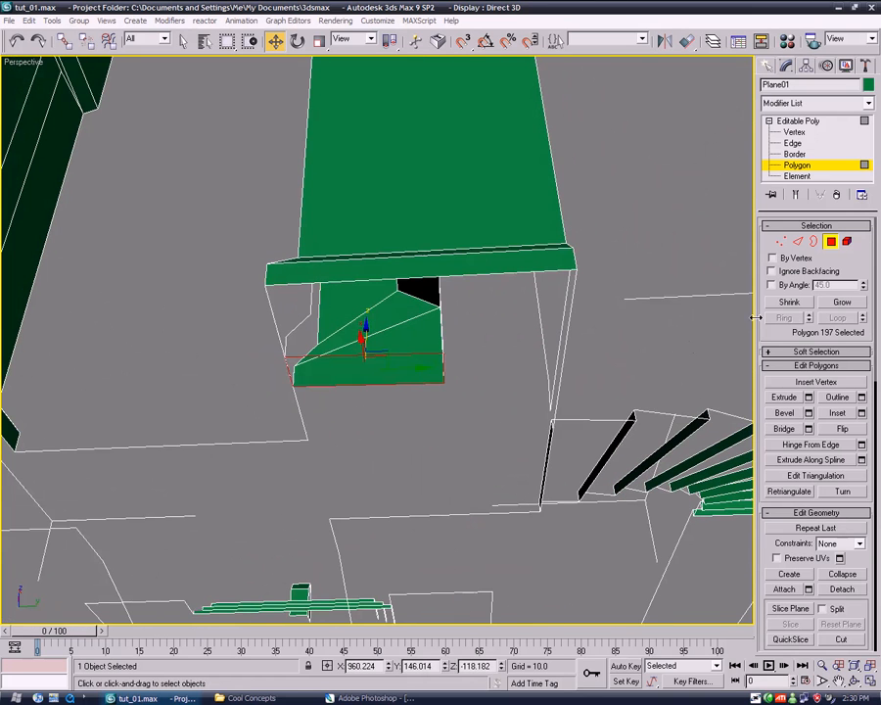
Extrude the recess's floor polygon downward beneath the pillar base
left_click(791, 399)
left_click_drag(398, 300, 431, 641)
middle_click_drag(392, 421, 447, 434, "alt")
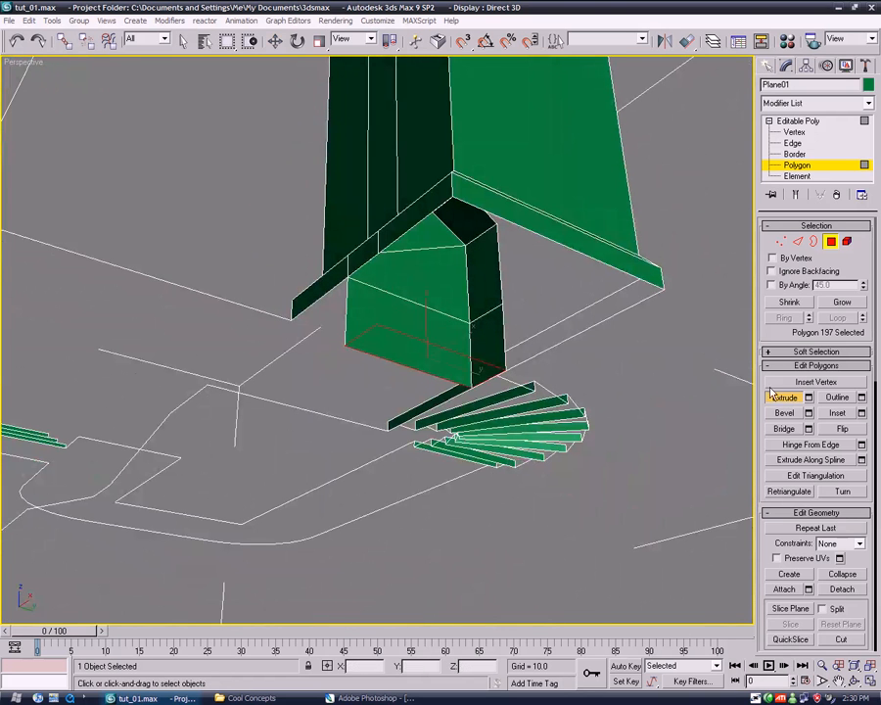
Lower the top edge of the recess's inner end wall along Z
key("w")
left_click(489, 283)
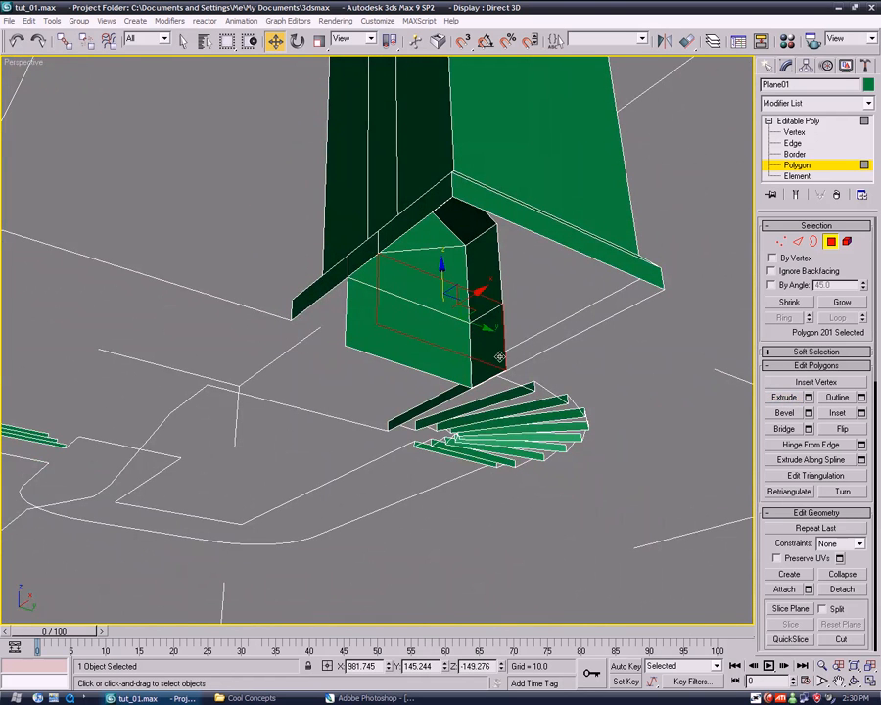
left_click(430, 360)
left_click(481, 272)
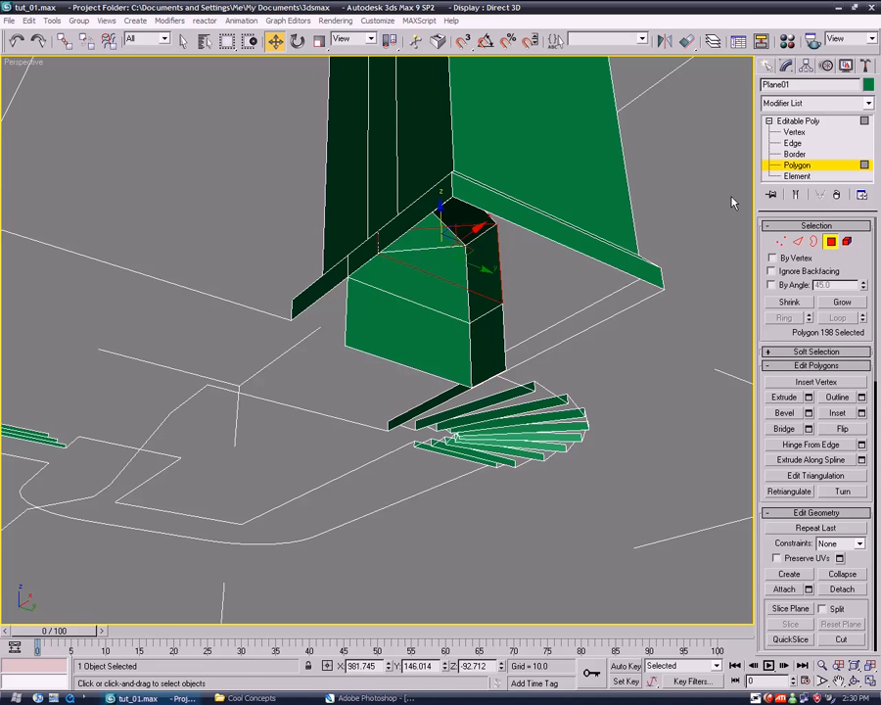
left_click(791, 144)
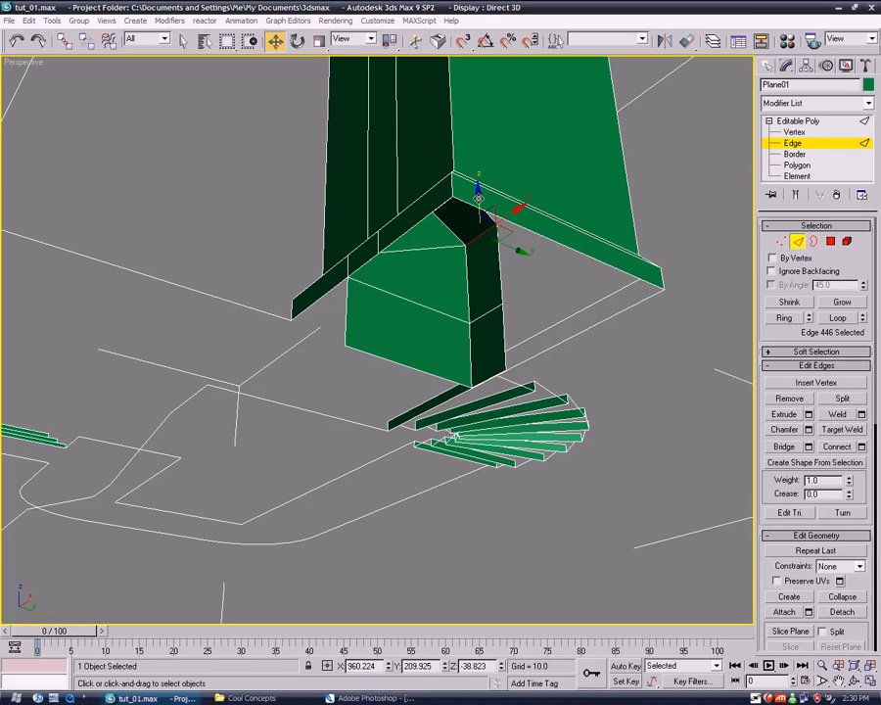
left_click_drag(479, 206, 480, 231)
left_click(651, 474)
middle_click_drag(651, 474, 399, 318, "alt")
middle_click_drag(326, 330, 282, 259, "alt")
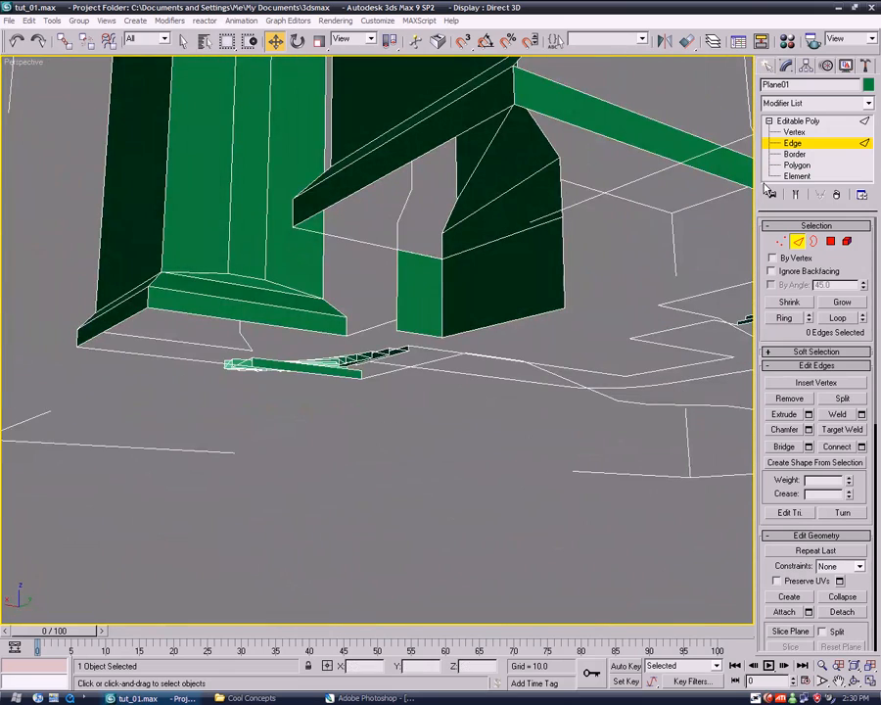
Extrude the recess's lower front end polygon toward the opposite pillar and move it further out along Y to lengthen the channel
left_click(797, 165)
left_click(429, 306)
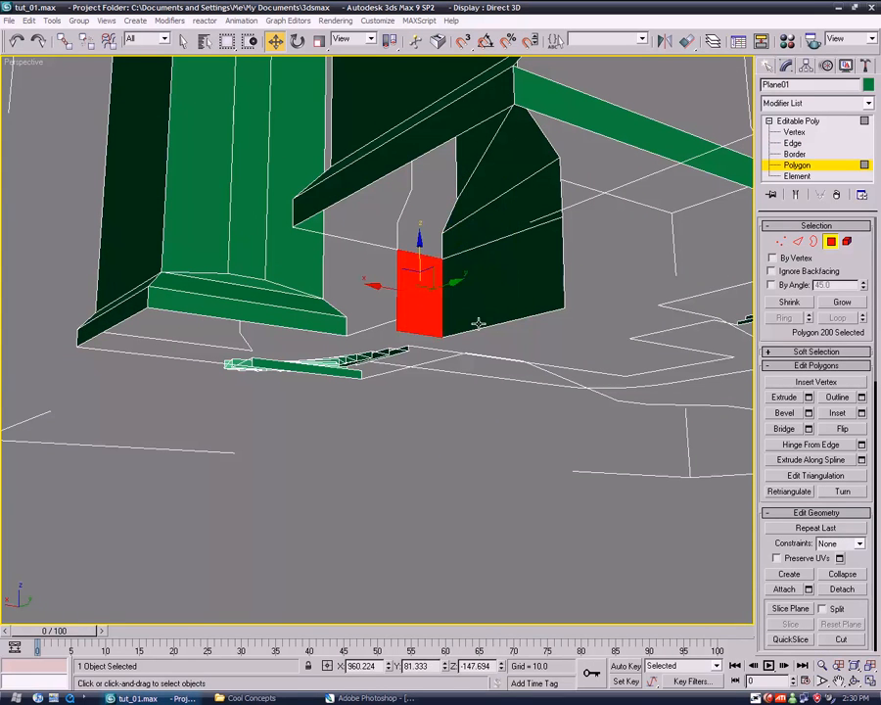
left_click(785, 397)
left_click_drag(413, 277, 820, 697)
middle_click_drag(419, 440, 411, 266, "alt")
left_click(275, 40)
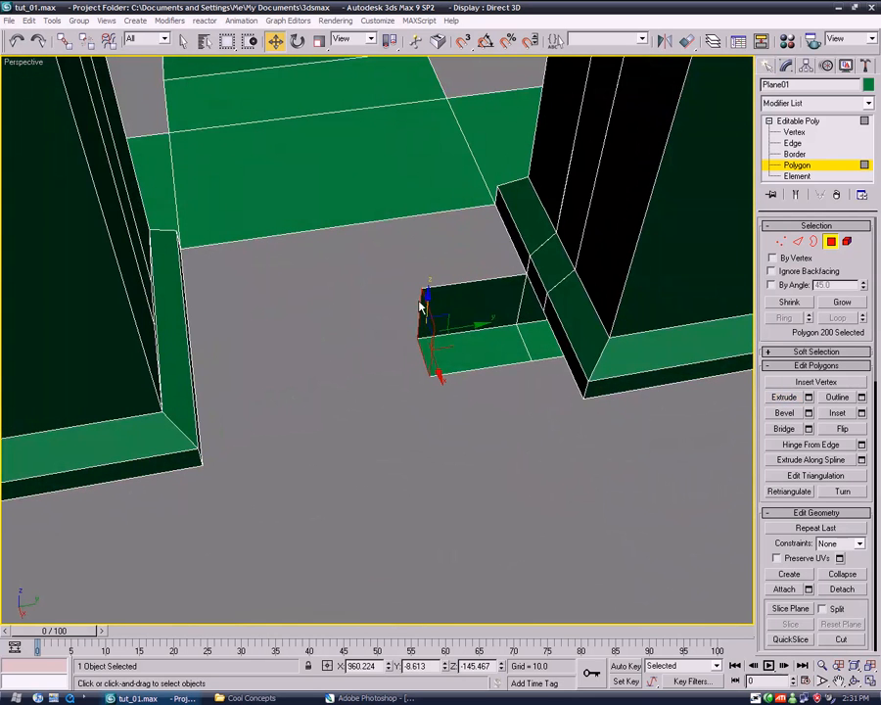
left_click_drag(471, 327, 360, 326)
Lower the floor polygon of the channel between the pillars to a Z height of about -214.733
left_click(476, 304)
middle_click_drag(476, 304, 422, 253, "alt")
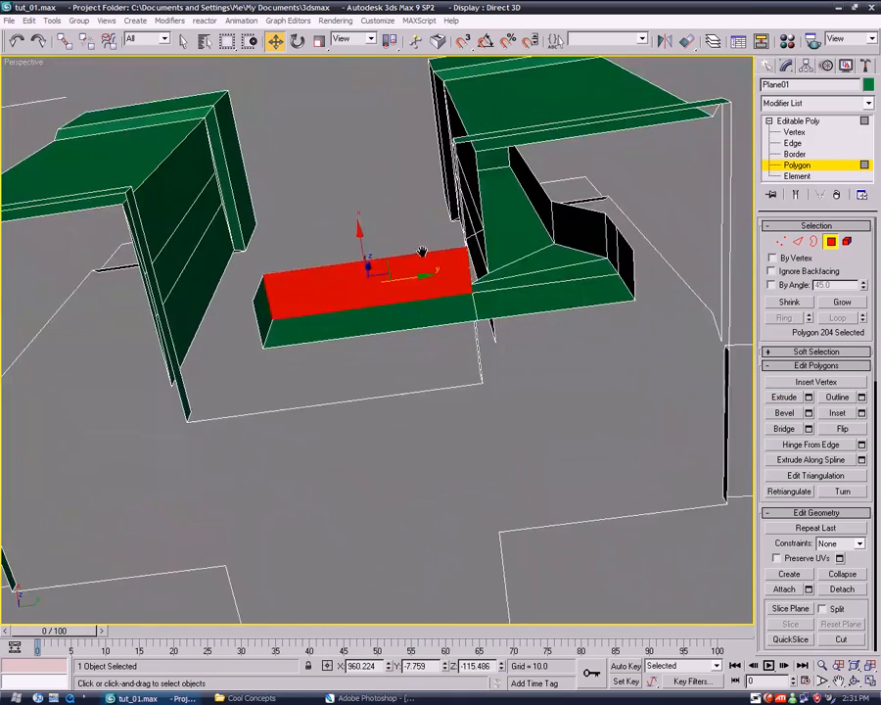
left_click(519, 411)
middle_click_drag(503, 411, 400, 501, "alt")
left_click(377, 386)
left_click(348, 423)
left_click_drag(323, 382, 318, 428)
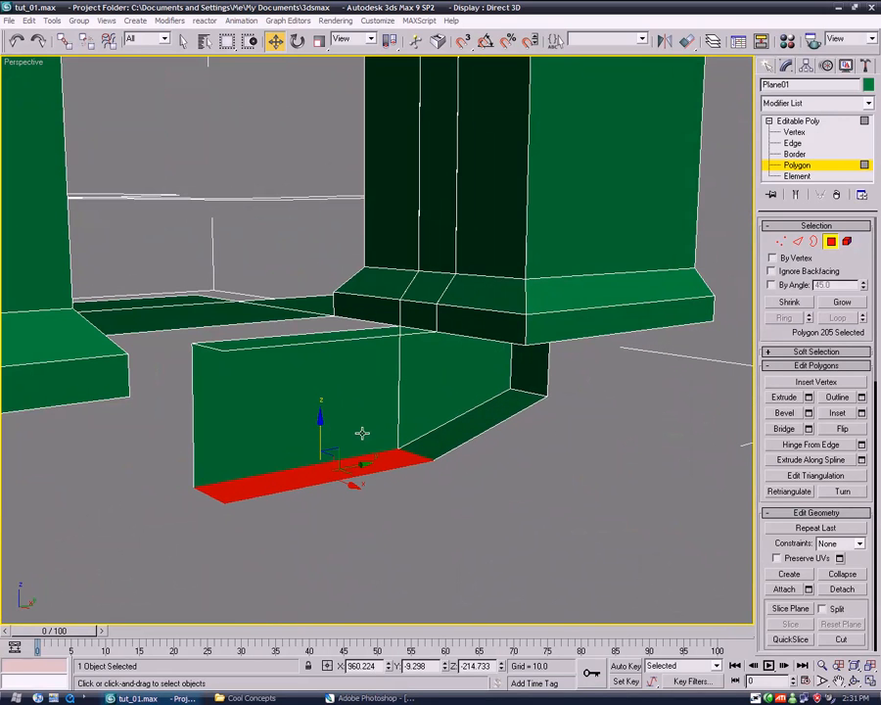
Move the cross edge between the channel's flat floor and its sloped floor along Y toward the pillar's interior
left_click(793, 144)
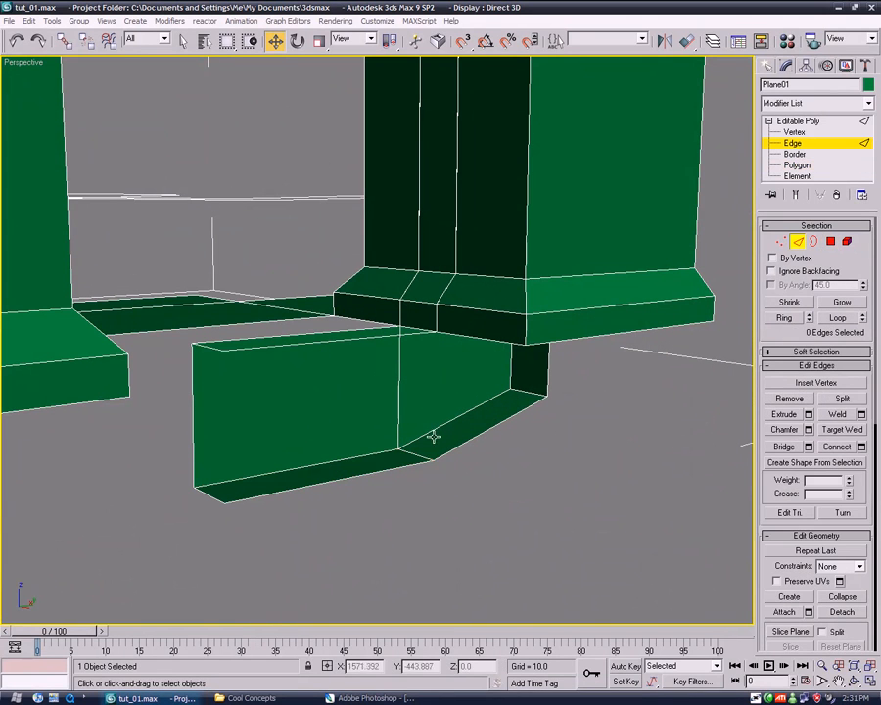
left_click(415, 453)
left_click_drag(431, 444, 509, 442)
left_click(454, 500)
middle_click_drag(454, 499, 164, 425, "alt")
Examine the channel and both pillars from several angles, including the whole level and the corridor side
left_click(795, 165)
left_click(392, 331)
middle_click_drag(402, 337, 473, 392)
scroll(474, 368, "down", 5)
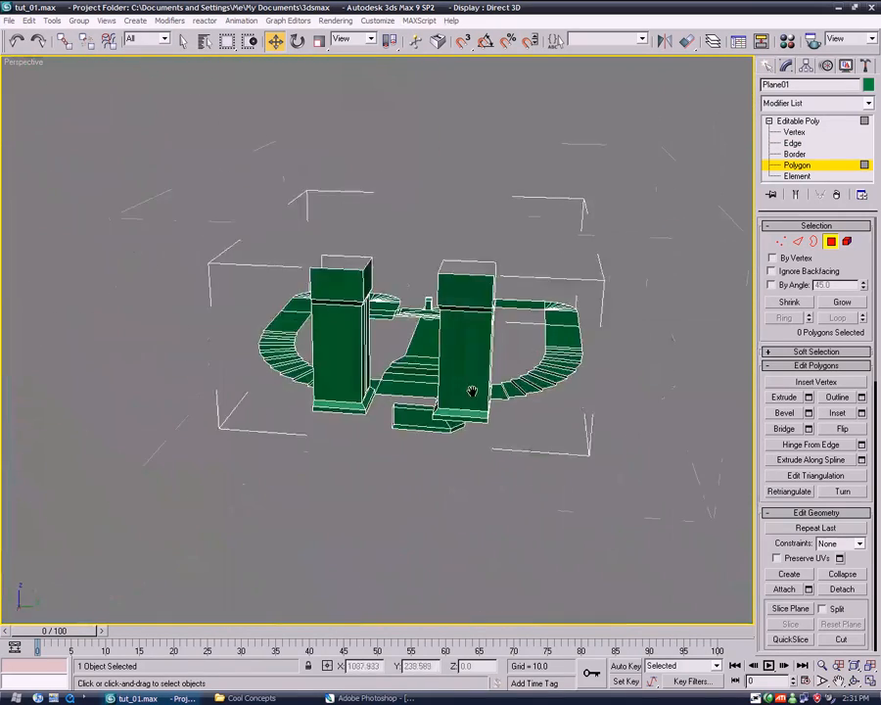
scroll(489, 421, "up", 3)
scroll(411, 353, "up", 3)
middle_click_drag(397, 334, 618, 254, "alt")
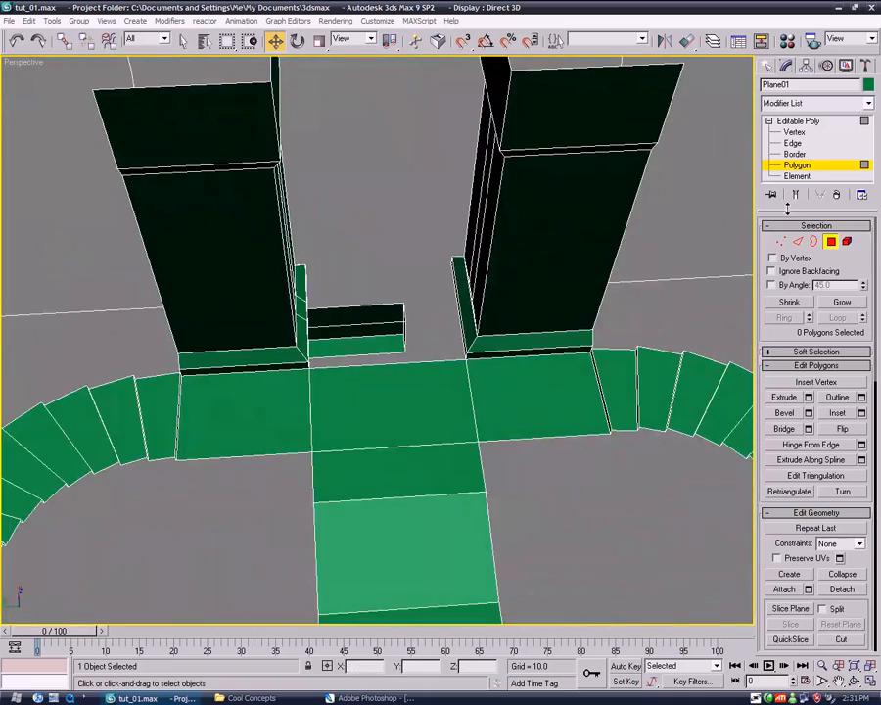
middle_click_drag(564, 285, 391, 325, "alt")
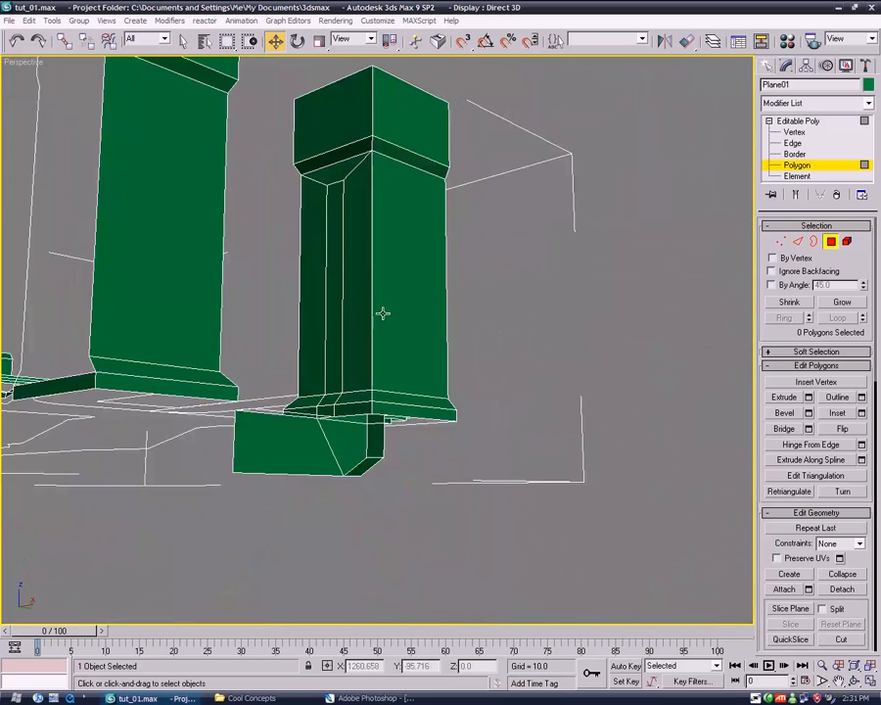
Detach the three strip polygons running down the recessed pillar's inner face and base as a separate object named Glass
left_click(337, 272)
middle_click_drag(326, 388, 343, 424, "alt")
left_click(339, 439, "ctrl")
left_click(334, 446, "ctrl")
scroll(608, 293, "up", 5)
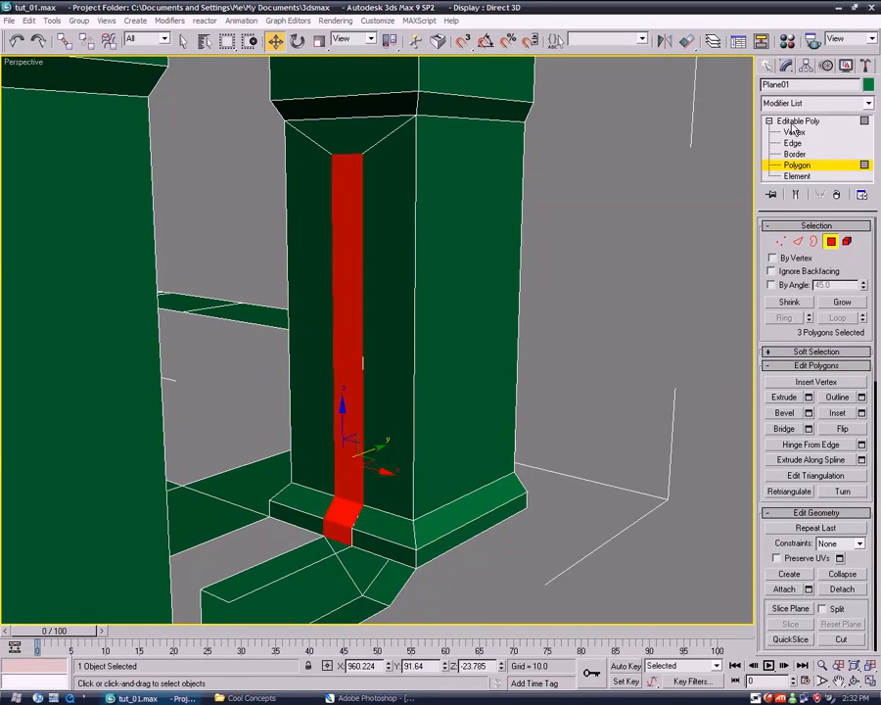
left_click_drag(759, 416, 757, 184)
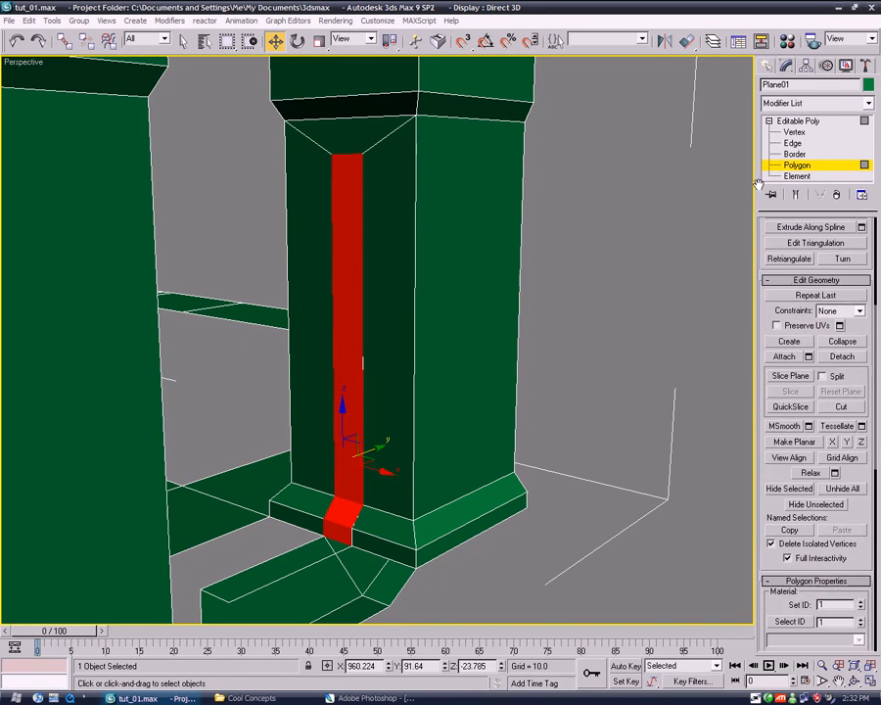
left_click(844, 357)
left_click_drag(426, 325, 571, 284)
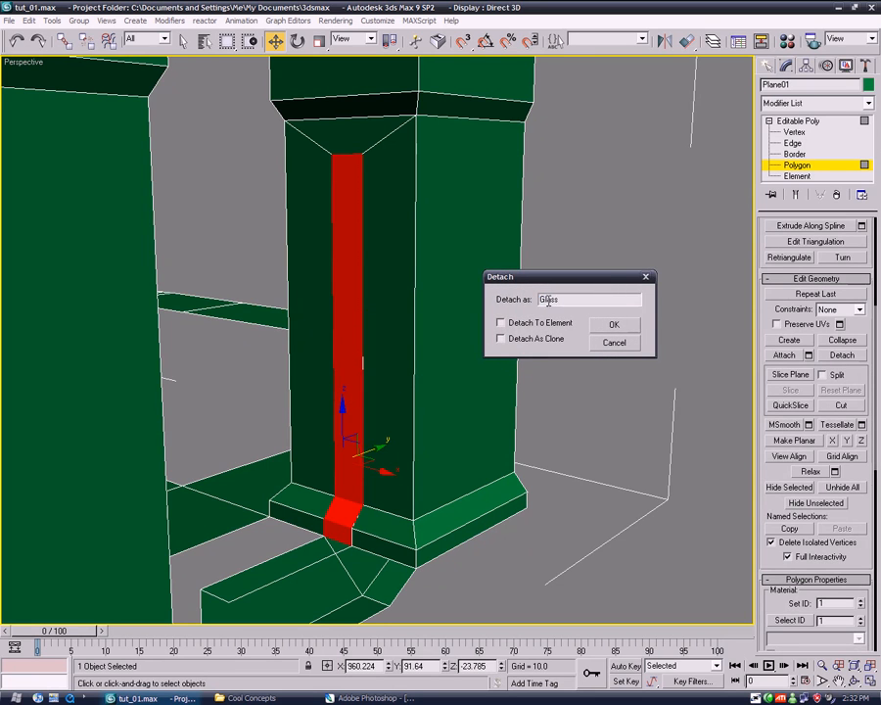
left_click(615, 325)
Set the Glass object's rendering visibility to 0.7 in its object properties
left_click(797, 120)
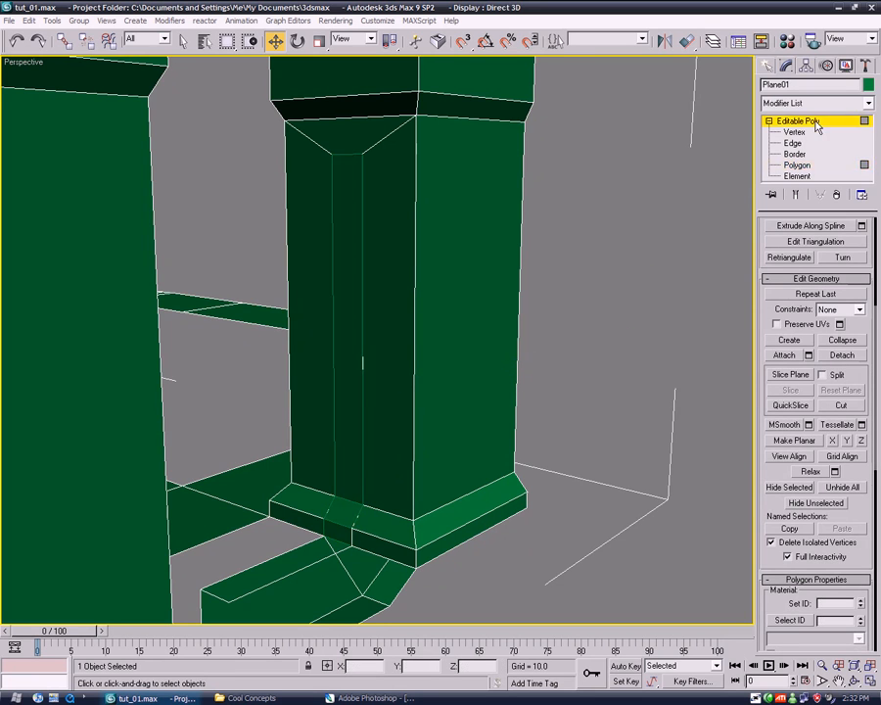
left_click(348, 270)
right_click(349, 274)
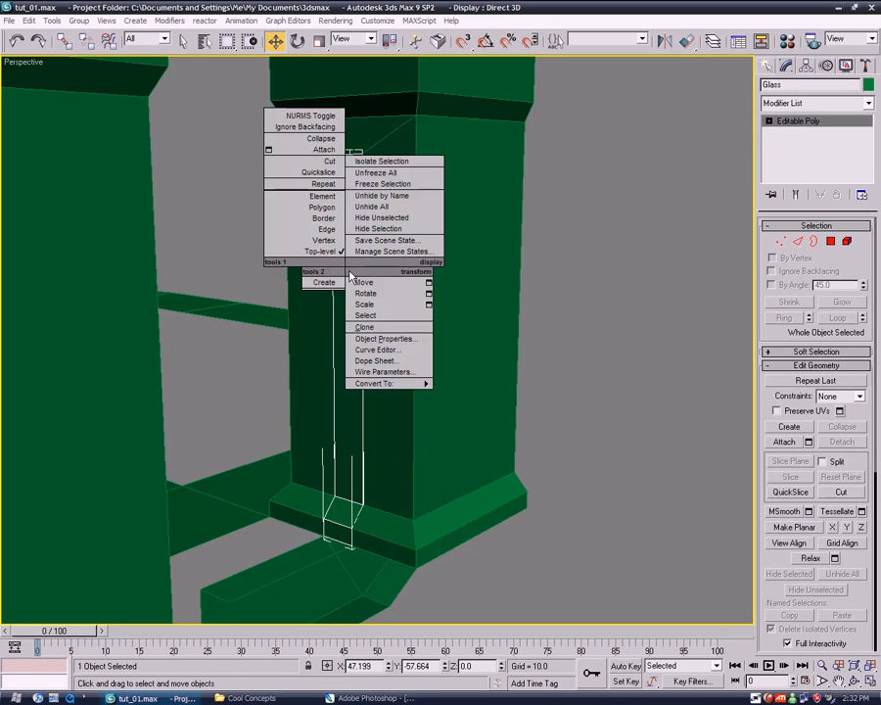
left_click(414, 342)
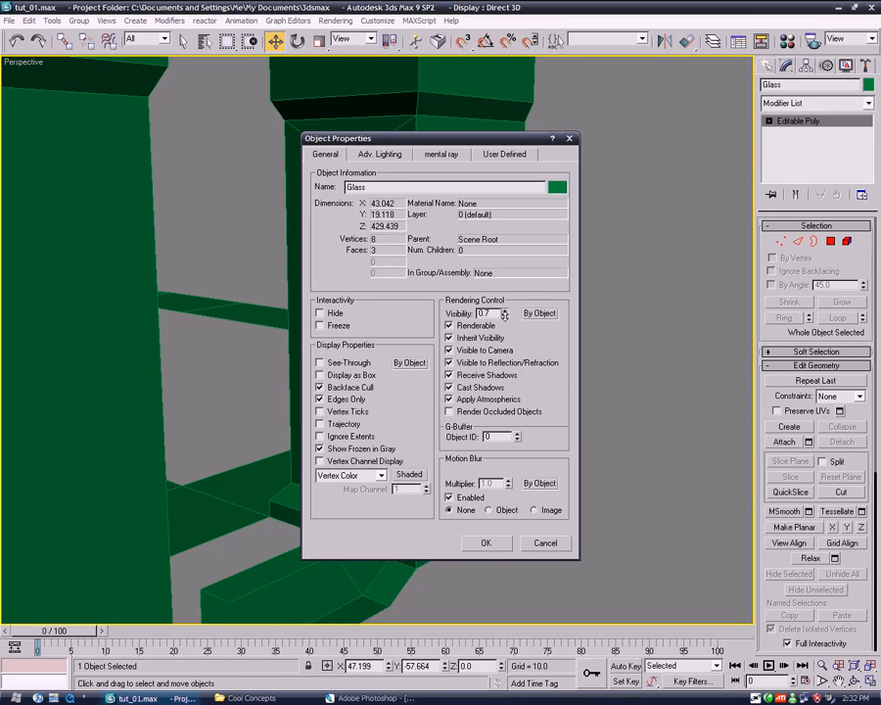
left_click_drag(455, 142, 619, 123)
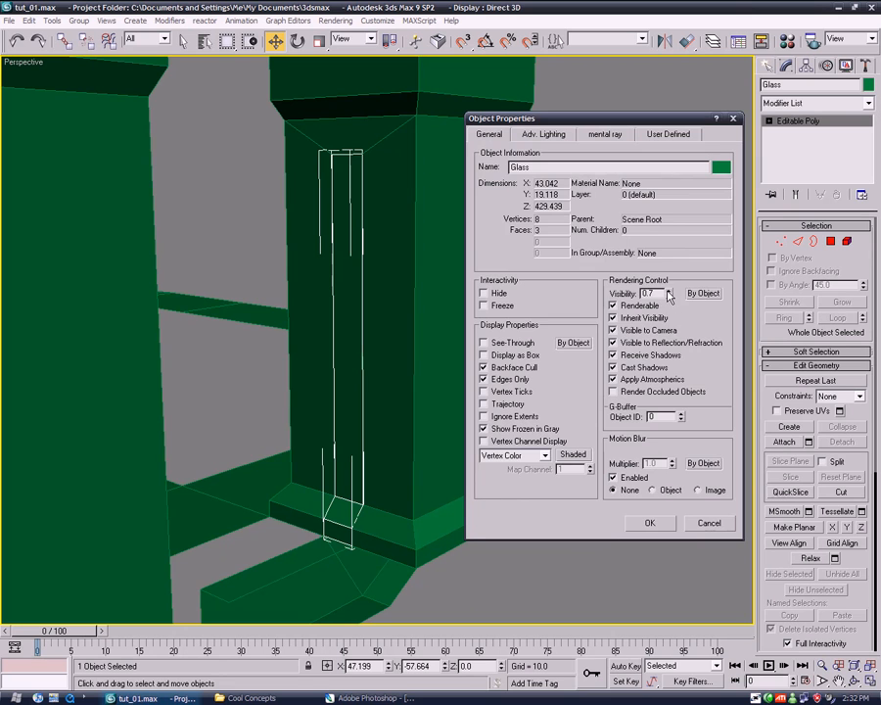
left_click(650, 523)
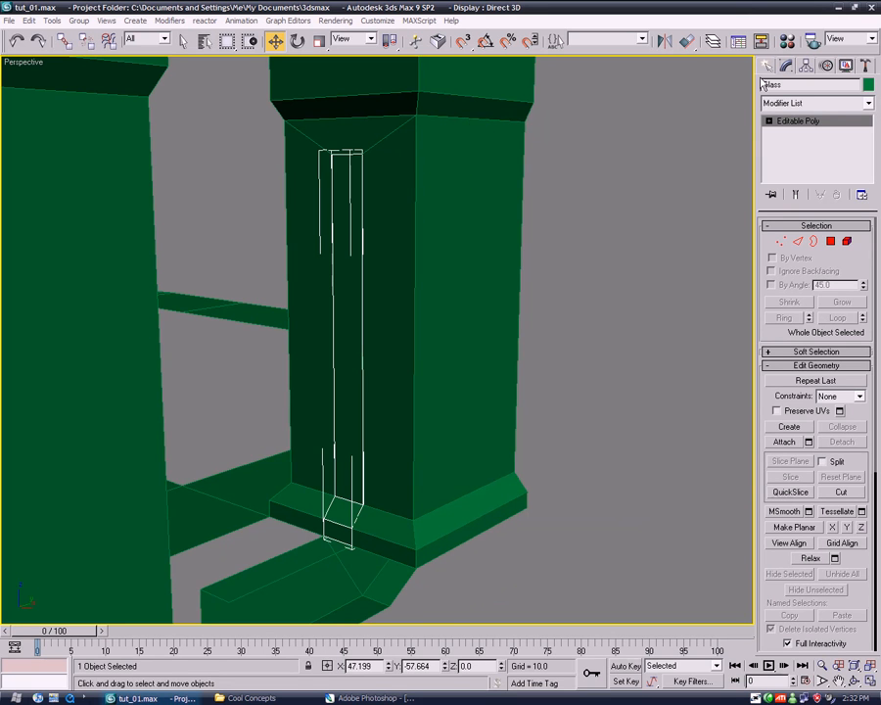
Set the first sample material's opacity to 38 and its diffuse colour to light blue
middle_click_drag(571, 292, 587, 297)
key("m")
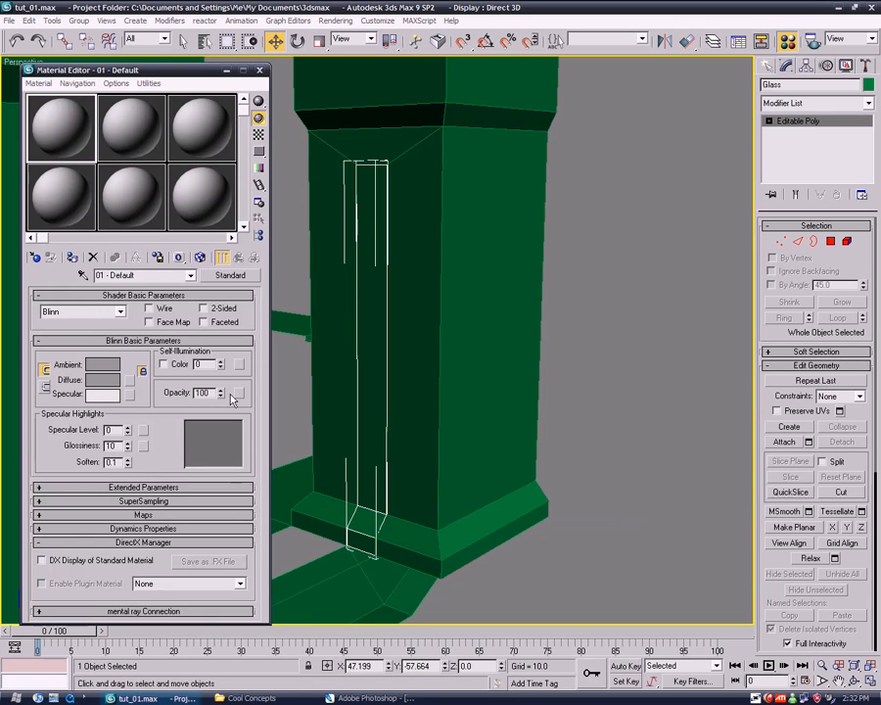
left_click_drag(220, 396, 220, 440)
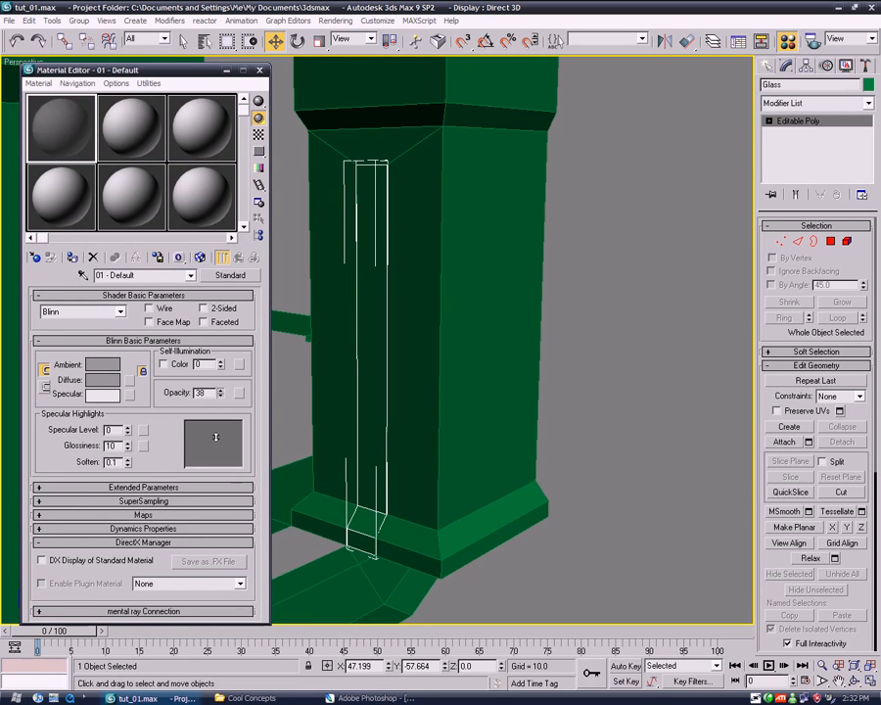
left_click(105, 381)
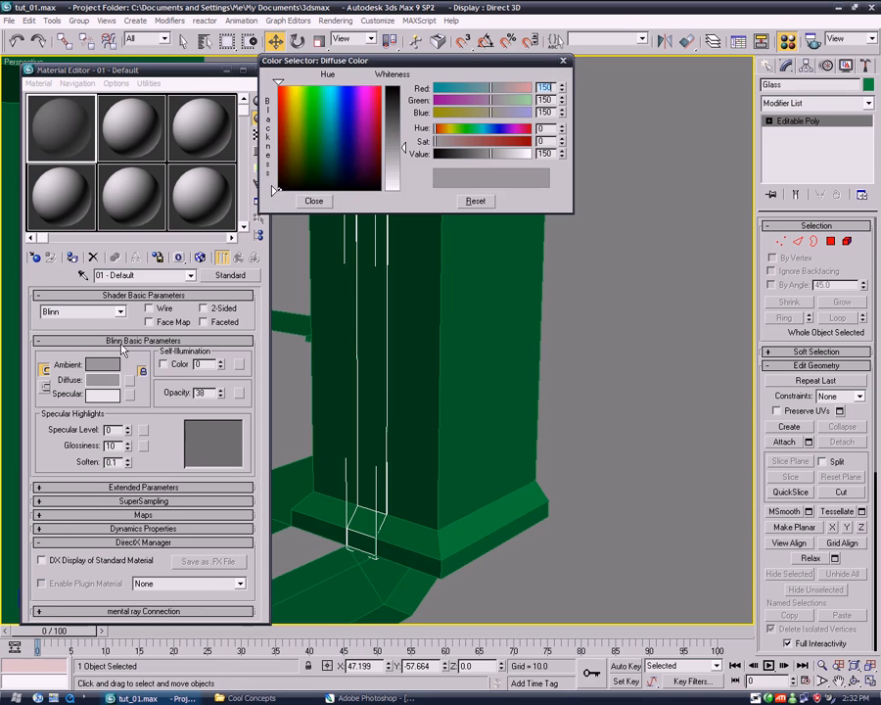
mouse_move(339, 122)
left_mouse_down()
mouse_move(330, 121)
mouse_move(332, 134)
left_mouse_up()
left_click(314, 200)
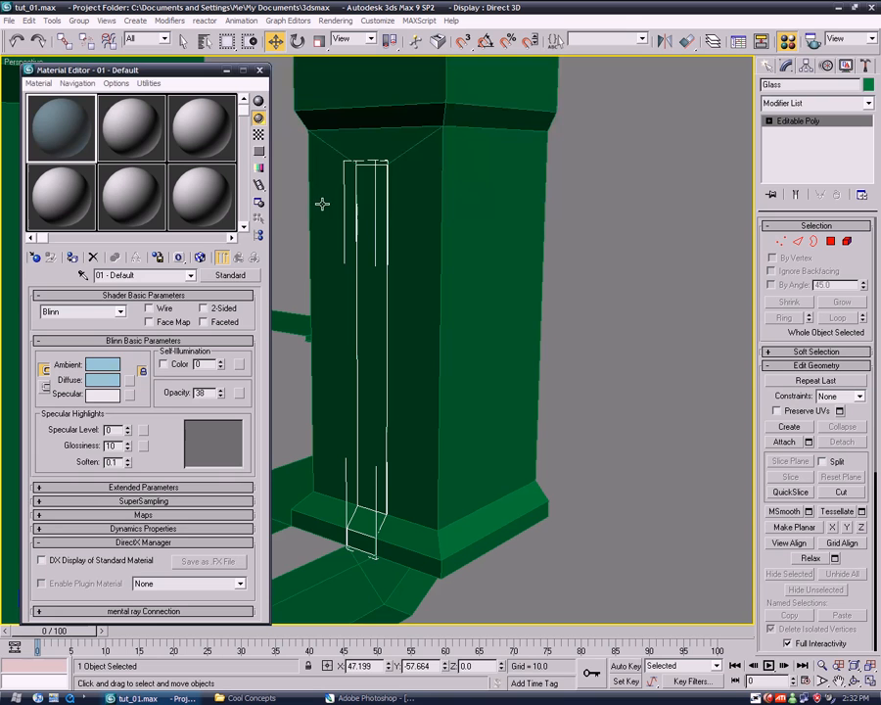
Enable viewport display for the light blue material and assign it to the Glass object, then close the Material Editor
left_click(201, 258)
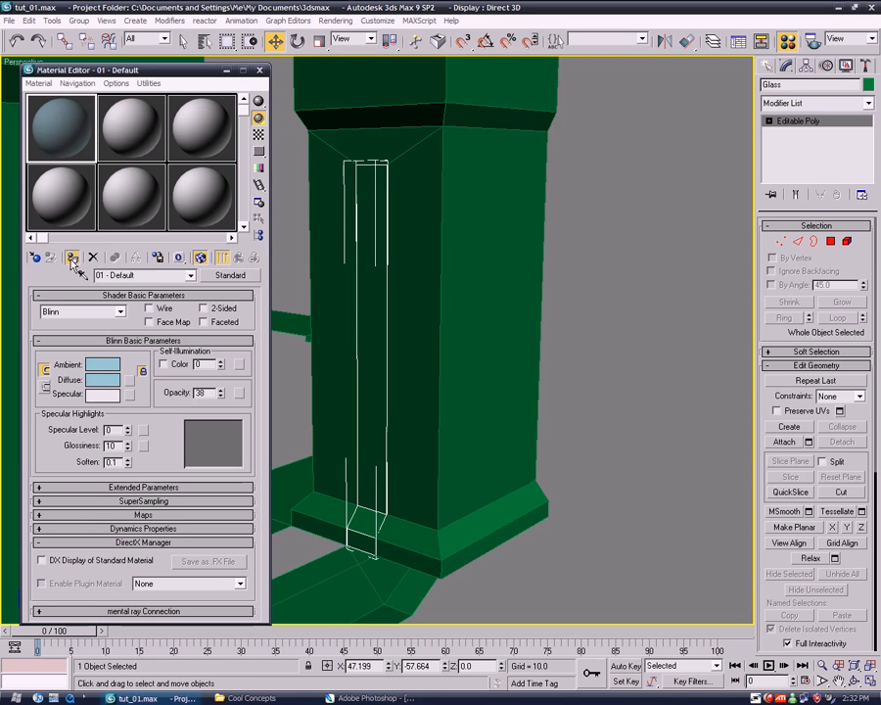
left_click(72, 258)
left_click(258, 70)
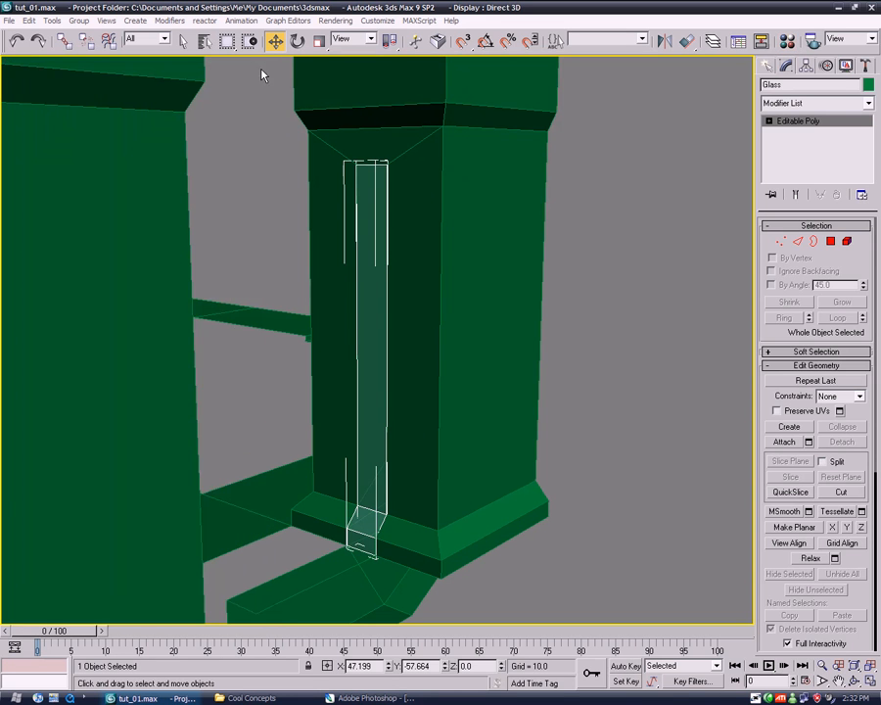
Examine the transparent glass strip on the pillar and the channel behind it from above and from the sides
left_click(645, 402)
middle_click_drag(518, 448, 240, 426, "alt")
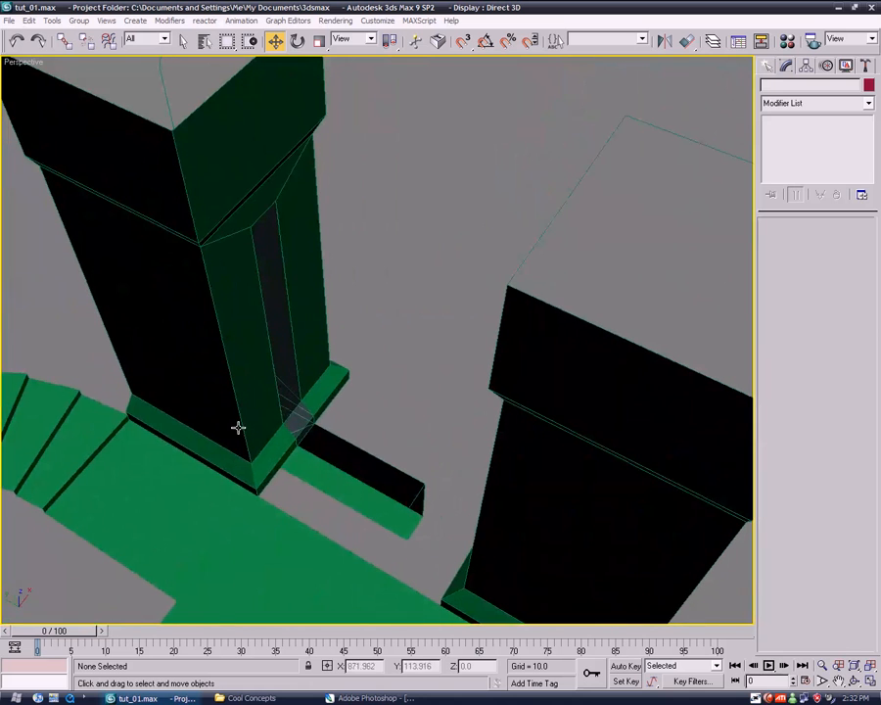
left_click(287, 412)
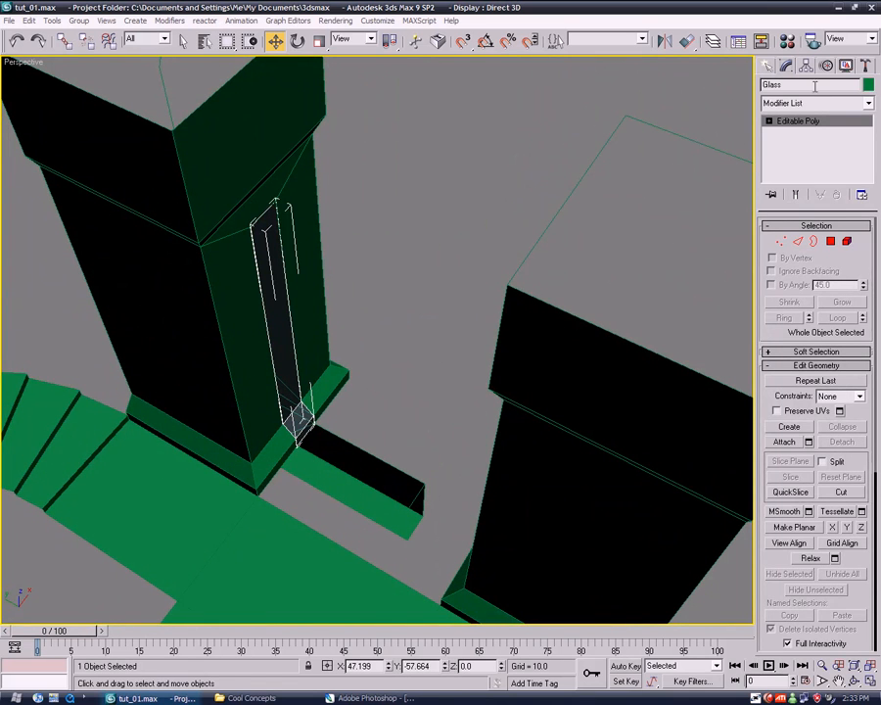
middle_click_drag(318, 339, 363, 355, "alt")
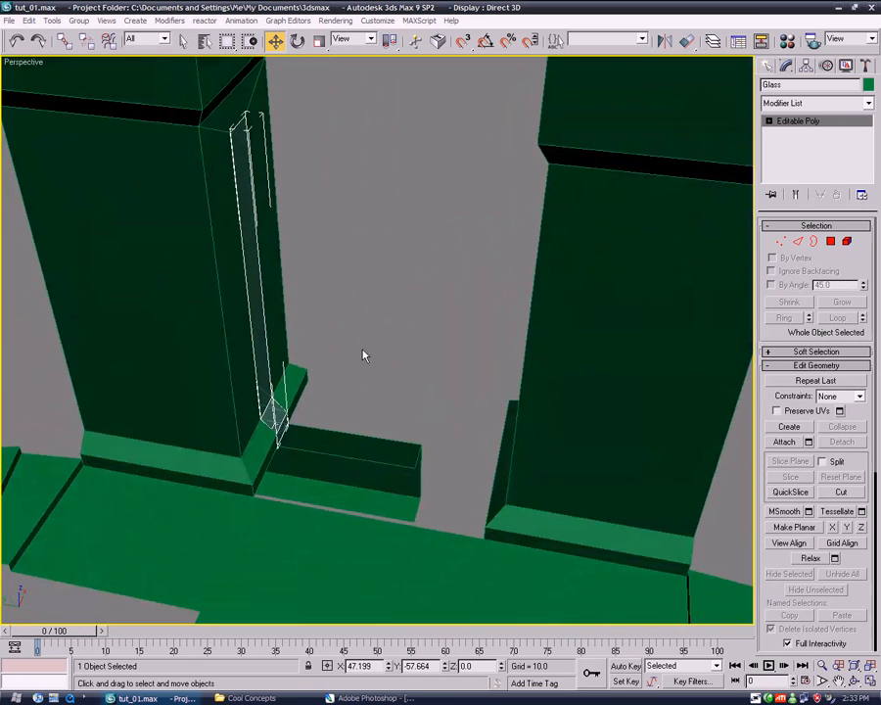
left_click(402, 403)
middle_click_drag(401, 404, 205, 423, "alt")
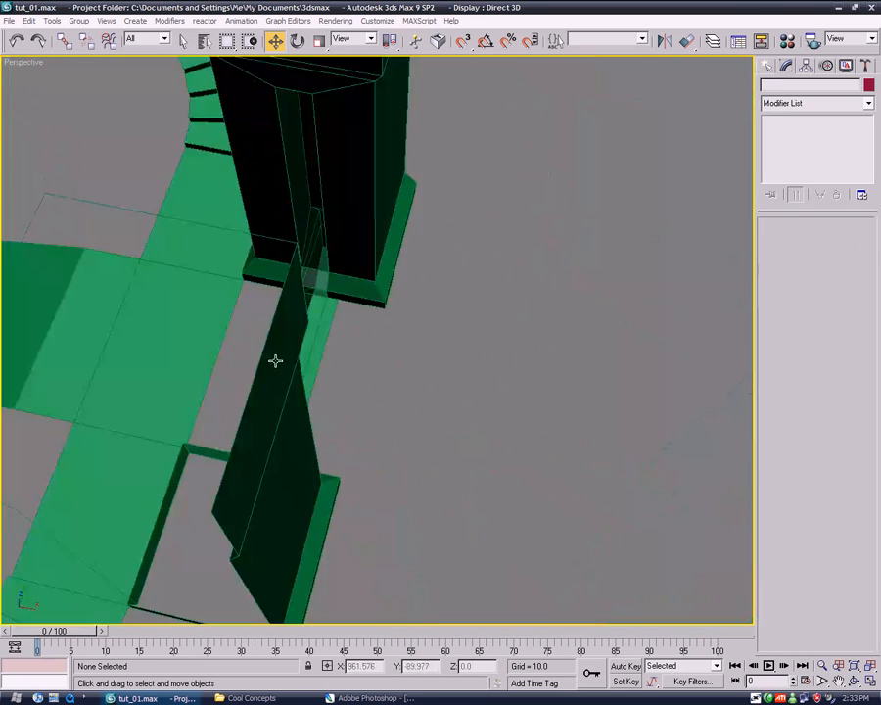
Extend the outer bottom edge of the recessed pillar's base along X into a new floor polygon ending at about X 1241.335
left_click(356, 261)
middle_click_drag(356, 262, 395, 430, "alt")
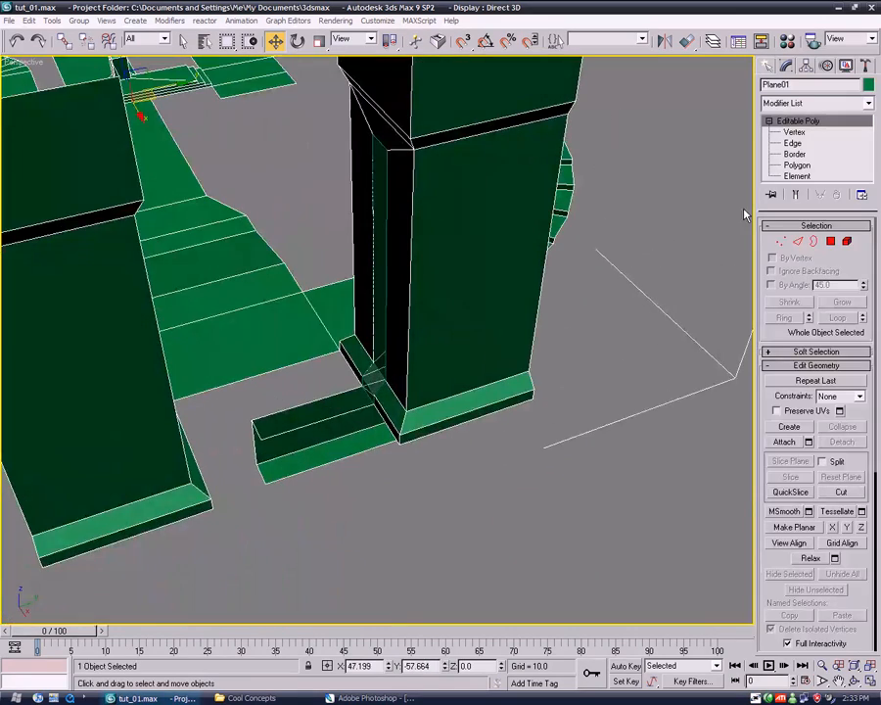
middle_click_drag(534, 481, 470, 439)
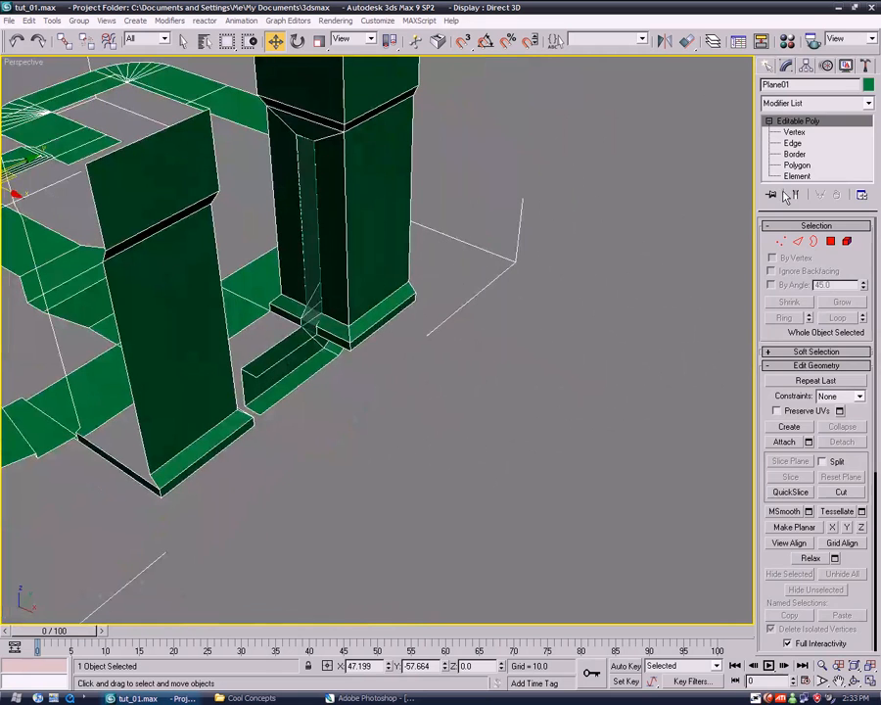
left_click(793, 143)
left_click(396, 320)
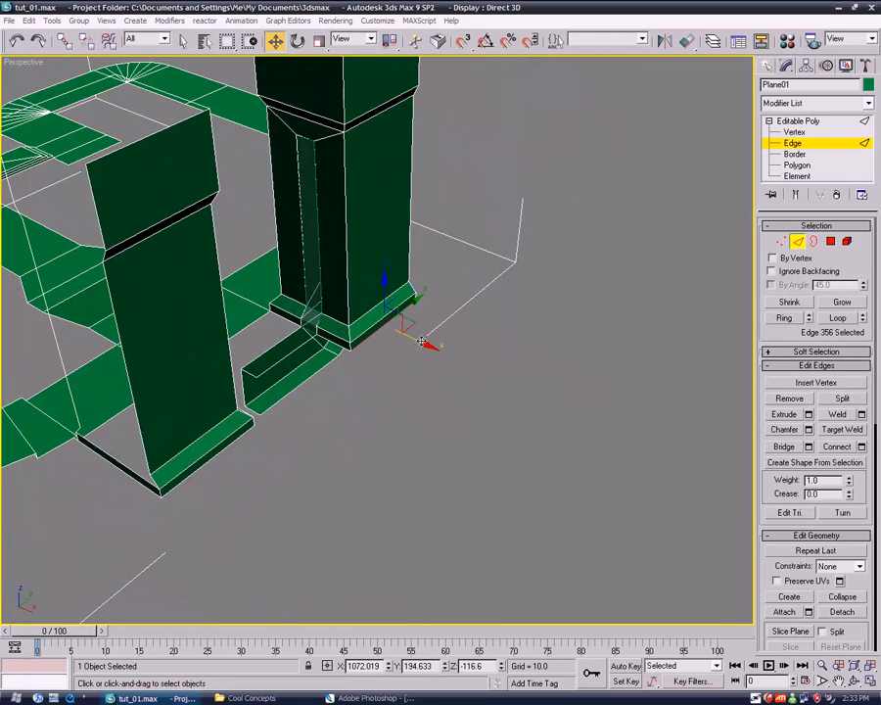
left_click_drag(423, 344, 594, 453, "shift")
middle_click_drag(594, 452, 342, 439, "alt")
scroll(303, 475, "down", 6)
scroll(349, 514, "up", 5)
left_click_drag(456, 416, 443, 377)
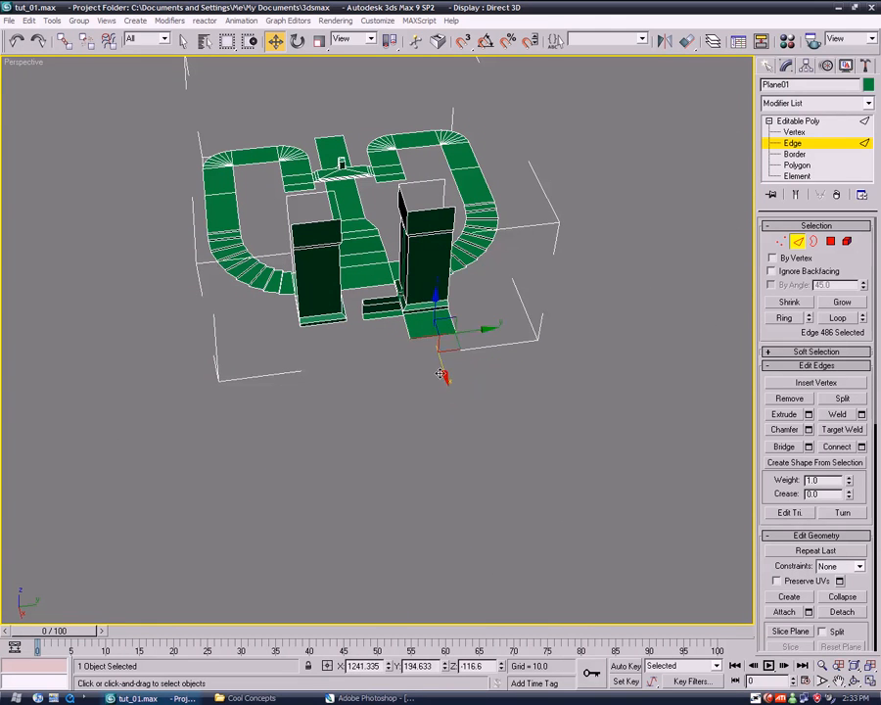
Widen the new floor polygon along Y across the gap between the pillars, and extrude its two outer edges along X to about 1500
left_click(410, 330)
left_click_drag(454, 322, 412, 409, "shift")
left_click(437, 335)
left_click(387, 340, "ctrl")
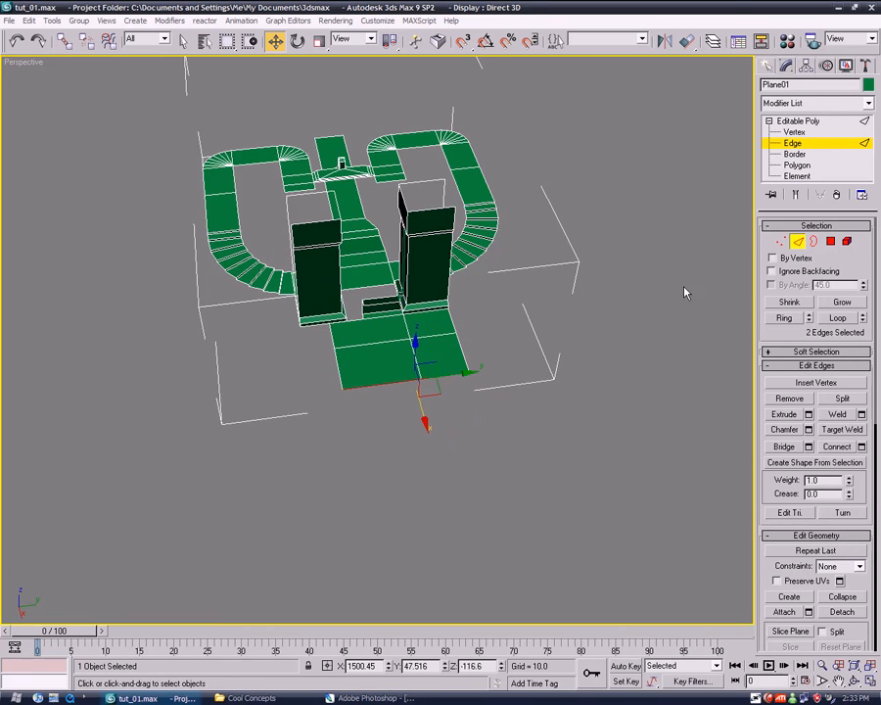
Move the floor extension's outermost row of vertices back along X to about 1341.542
left_click(796, 132)
middle_click_drag(570, 357, 504, 382, "alt")
left_click_drag(303, 387, 510, 427)
left_click_drag(394, 430, 399, 404)
left_click(499, 404)
Pull the floor's outer corner vertex beside the recessed pillar inward along Y, and extrude the two outer edges to about X 1442
middle_click_drag(499, 404, 534, 437, "alt")
middle_click_drag(534, 437, 467, 373)
scroll(466, 372, "up", 2)
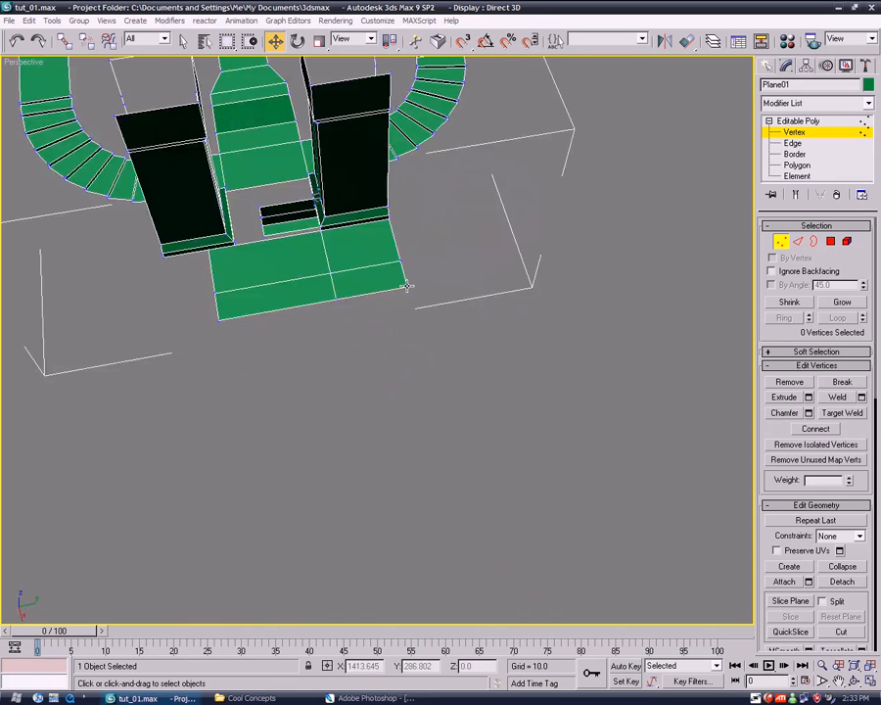
left_click(406, 285)
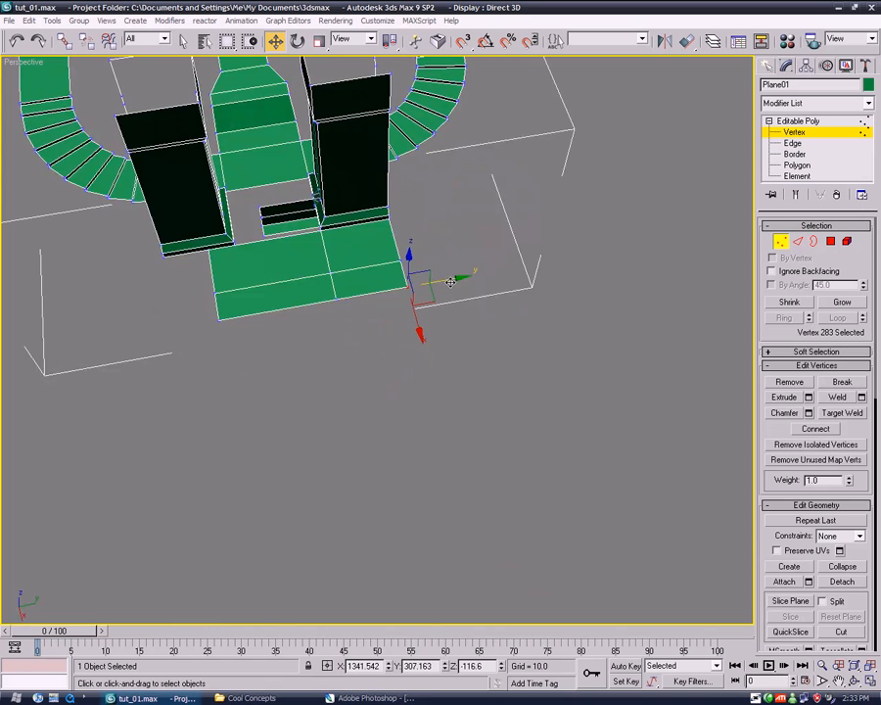
left_click(795, 143)
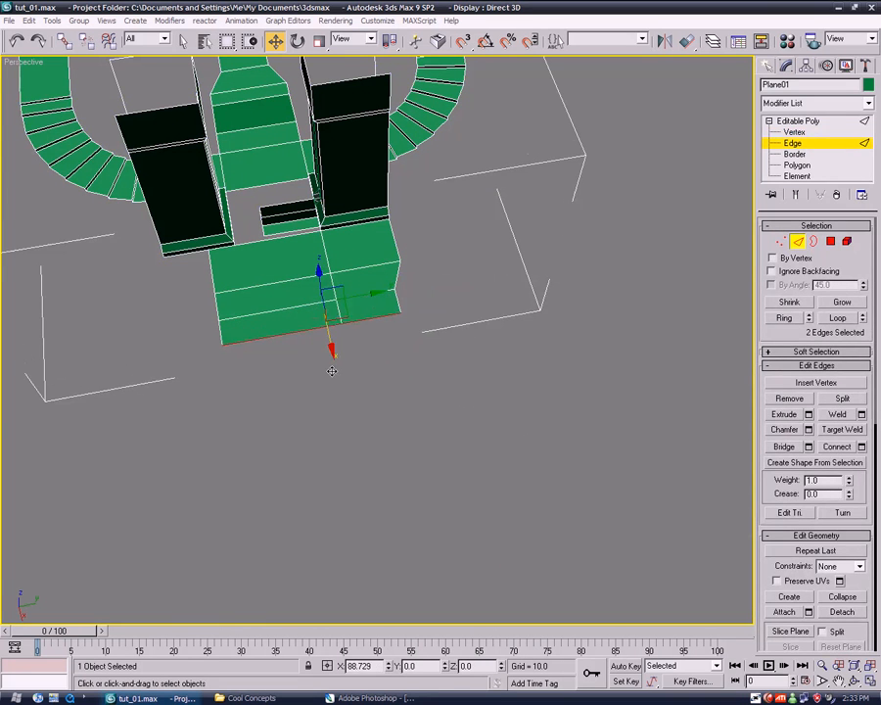
Pull the outermost strip's corner vertex inward along Y to about 147.925, angling the floor corner
left_click(774, 132)
left_click(400, 320)
left_click_drag(447, 304, 410, 304)
middle_click_drag(433, 354, 449, 474, "alt")
middle_click_drag(469, 380, 270, 429)
scroll(516, 337, "down", 4)
middle_click_drag(419, 374, 342, 371, "alt")
scroll(515, 374, "up", 2)
middle_click_drag(515, 374, 374, 477)
left_click_drag(457, 399, 455, 397)
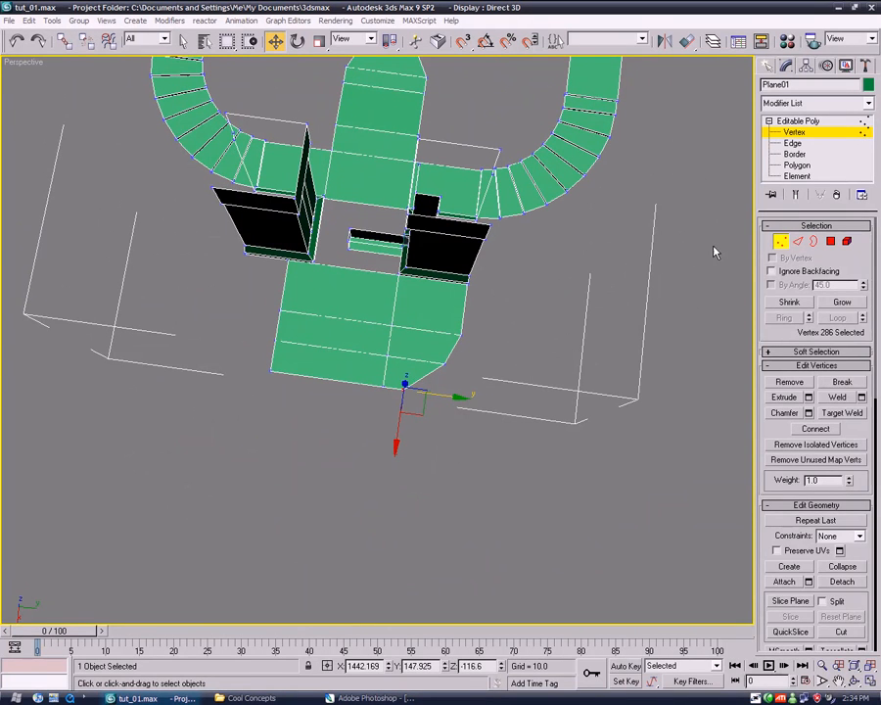
Move the two outermost floor edges back along X to about 1425.933 and clear the selection
left_click(793, 143)
left_click_drag(354, 430, 353, 423)
left_click(413, 431)
middle_click_drag(413, 432, 454, 334, "alt")
scroll(454, 335, "up", 2)
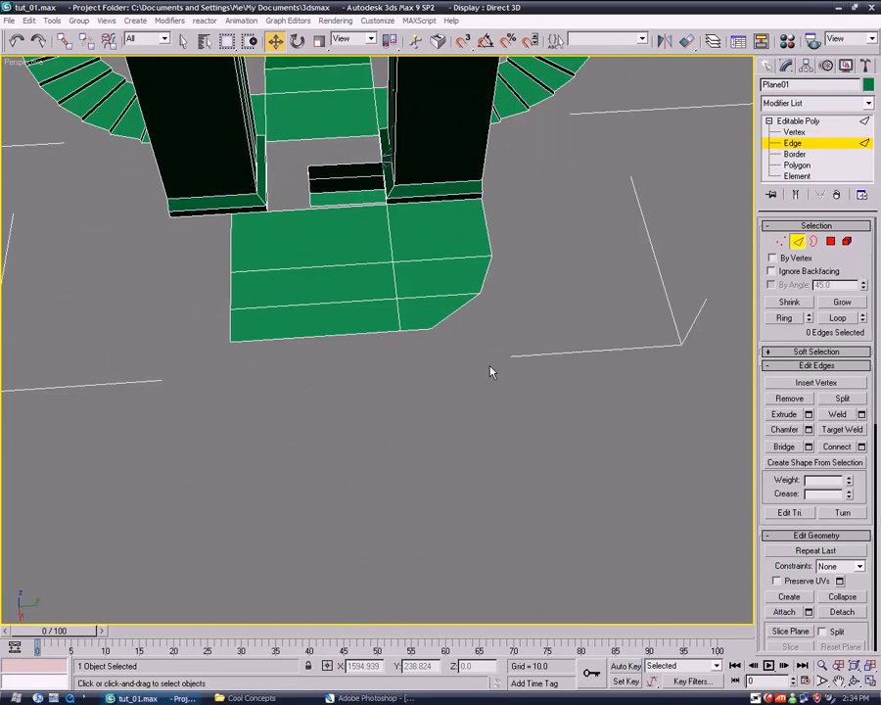
middle_click_drag(491, 371, 520, 397)
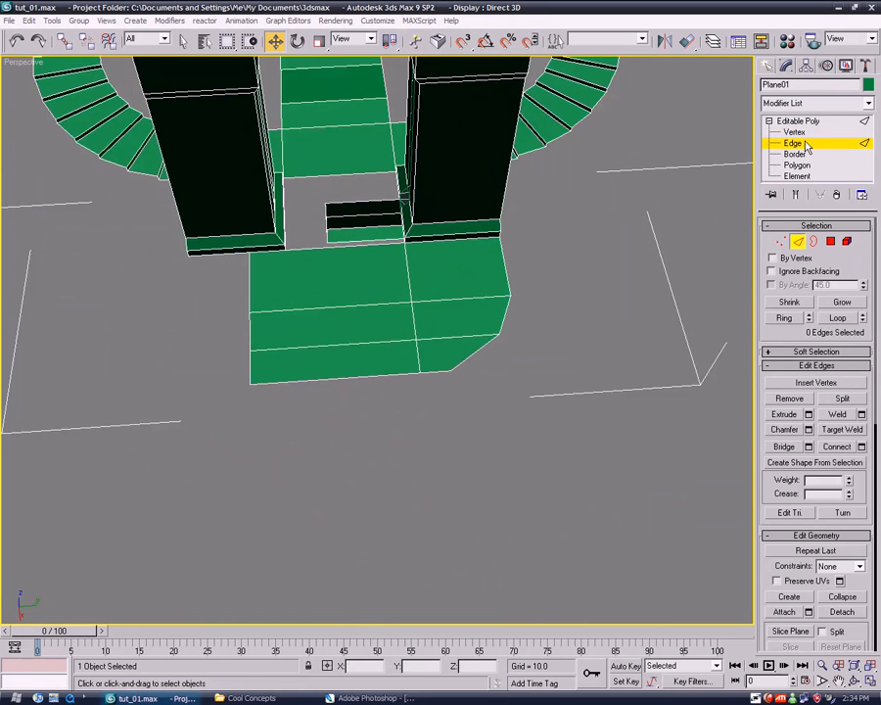
Try to extrude the two outermost floor edges into another strip along X and pull its corner vertex inward
left_click(504, 256)
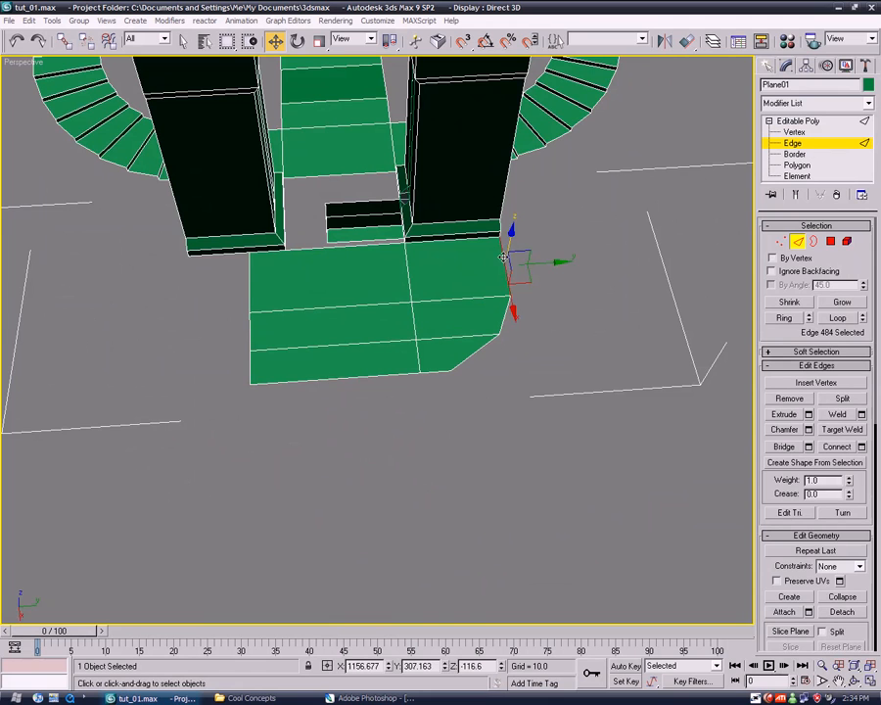
left_click(553, 372)
middle_click_drag(560, 386, 409, 397, "alt")
left_click(374, 378)
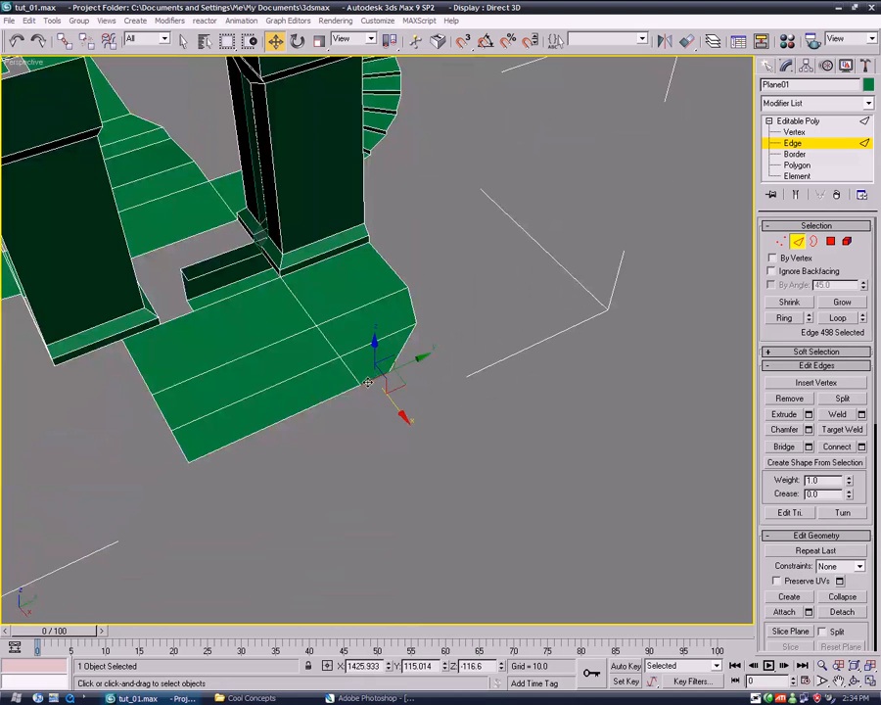
left_click(341, 400)
left_click(380, 373, "ctrl")
left_click_drag(400, 404, 407, 440, "shift")
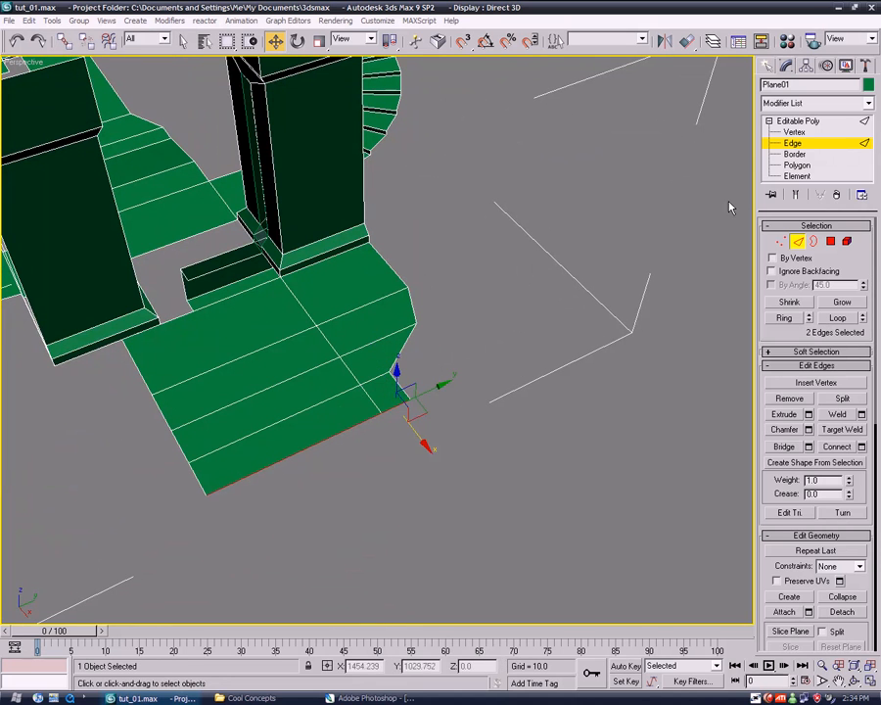
left_click(794, 132)
left_click_drag(416, 431, 379, 445)
left_click_drag(402, 388, 379, 406)
left_click_drag(367, 473, 323, 430)
Undo the corner vertex moves and the extrusion of the extra floor strip
middle_click_drag(403, 419, 390, 383)
key("ctrl+z")
key("ctrl+z")
key("ctrl+z")
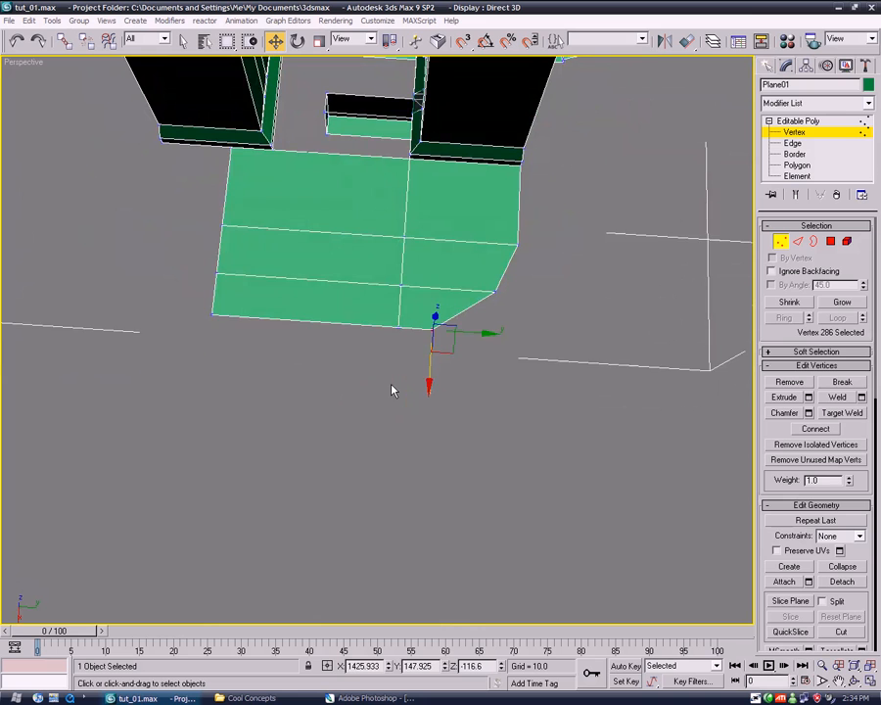
Examine the whole floor layout, with the pillars, both corridor loops and the new floor extension, from several angles
left_click(511, 360)
middle_click_drag(511, 361, 596, 348)
scroll(488, 472, "down", 5)
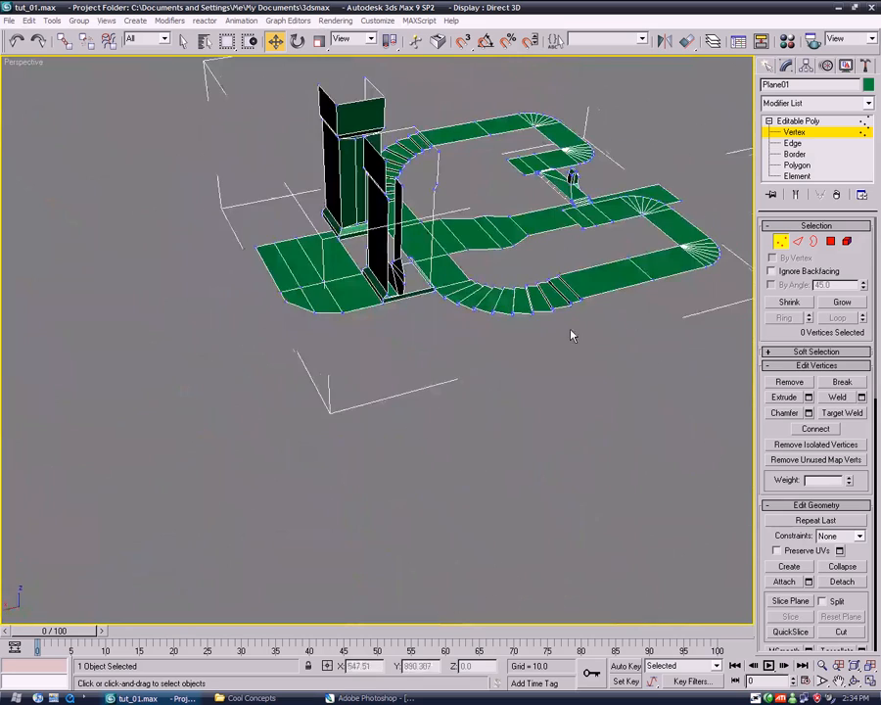
middle_click_drag(302, 354, 263, 337, "alt")
middle_click_drag(404, 373, 336, 436, "alt")
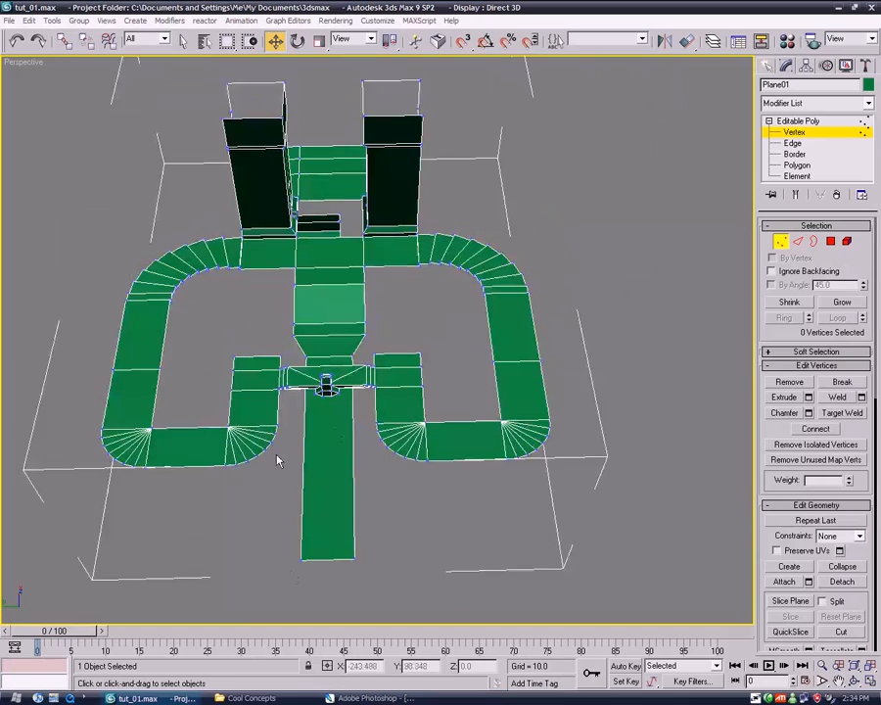
middle_click_drag(356, 535, 612, 370, "alt")
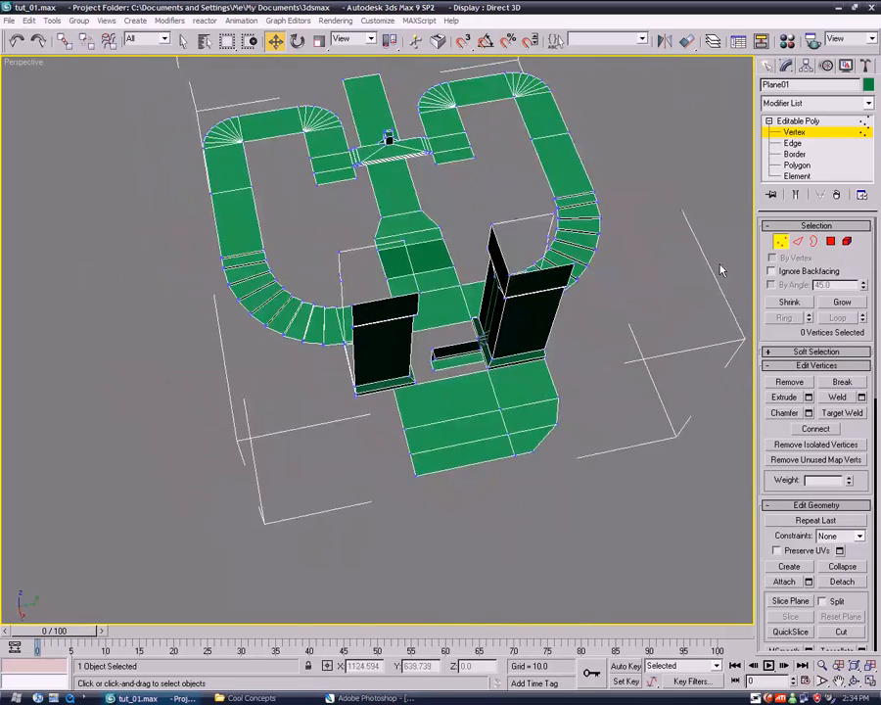
left_click(815, 122)
middle_click_drag(554, 470, 473, 380)
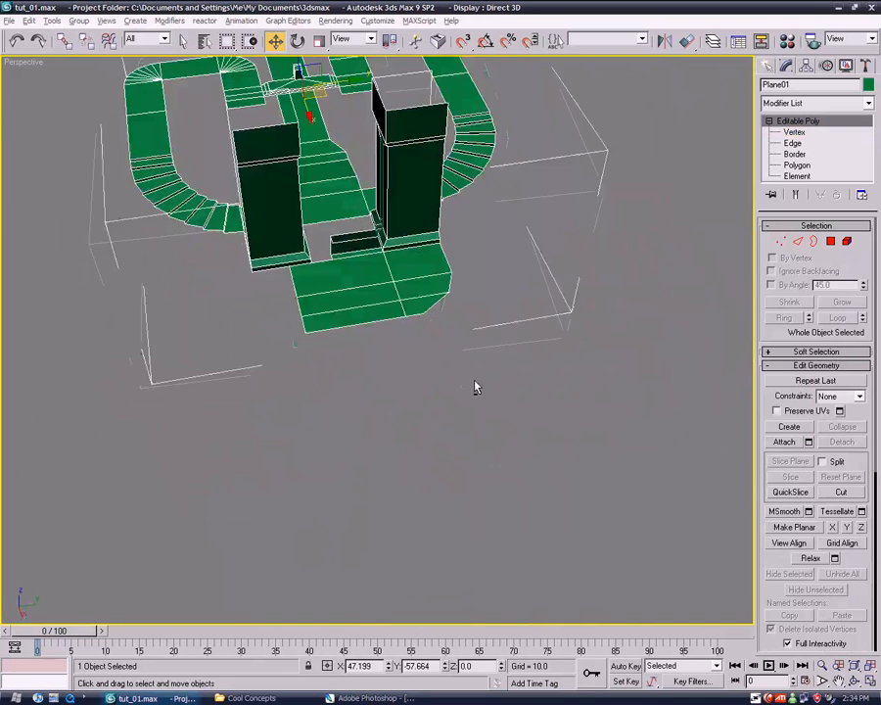
scroll(478, 378, "up", 3)
Extrude the two outermost floor edges along X by about 126 units into a new strip
left_click(794, 132)
middle_click_drag(503, 298, 474, 304)
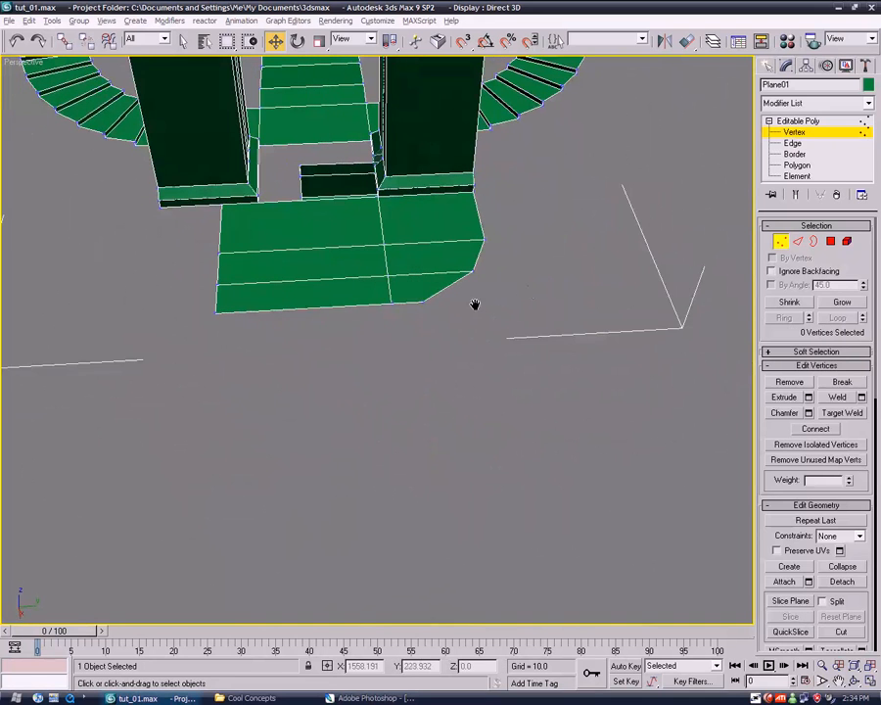
left_click(793, 145)
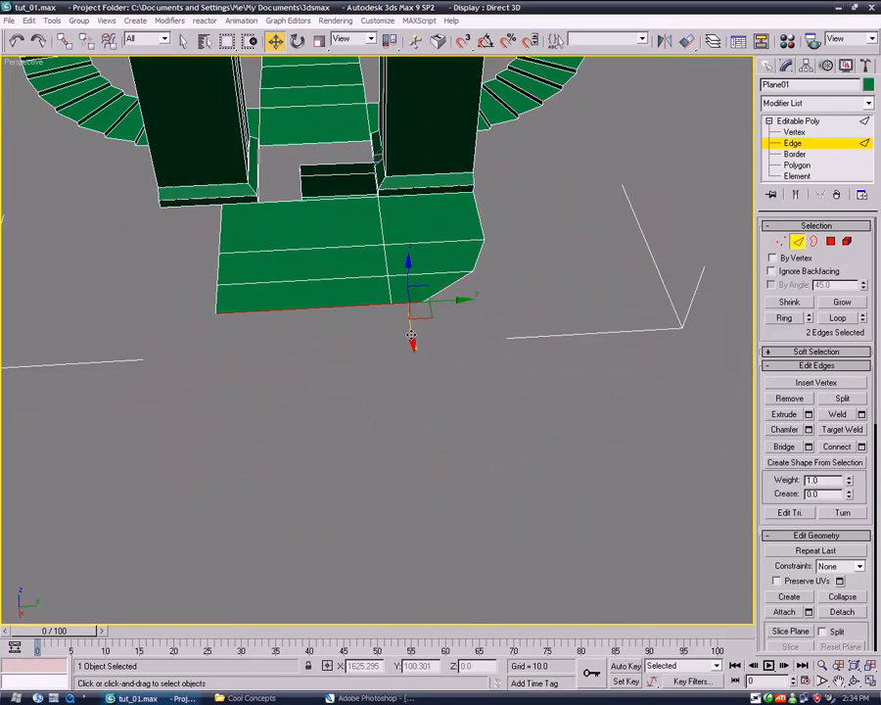
left_click_drag(412, 336, 409, 380, "shift")
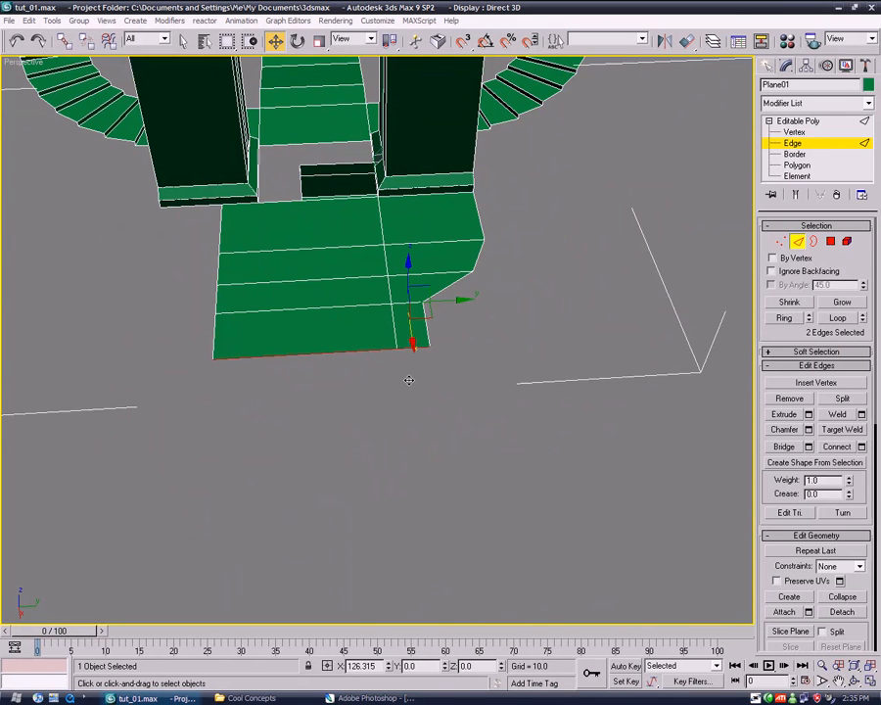
left_click(484, 377)
middle_click_drag(483, 377, 481, 329, "alt")
Rework the outer floor end along X into a narrow strip followed by a wider outermost strip
left_click(374, 364)
left_click(406, 363, "ctrl")
left_click(483, 415)
middle_click_drag(484, 415, 480, 519, "alt")
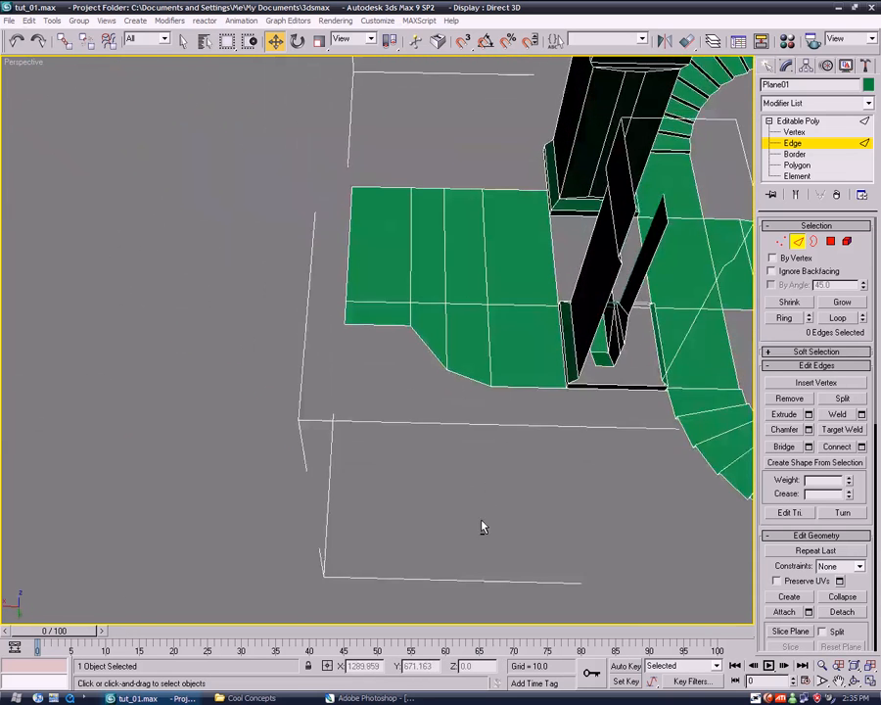
scroll(478, 521, "up", 3)
left_click_drag(343, 284, 333, 278)
left_click_drag(282, 304, 260, 297)
Select the short side edge of the outermost floor strip beside the angled corner
left_click(348, 316)
left_click(348, 314)
middle_click_drag(374, 400, 437, 415, "alt")
middle_click_drag(483, 389, 457, 412, "alt")
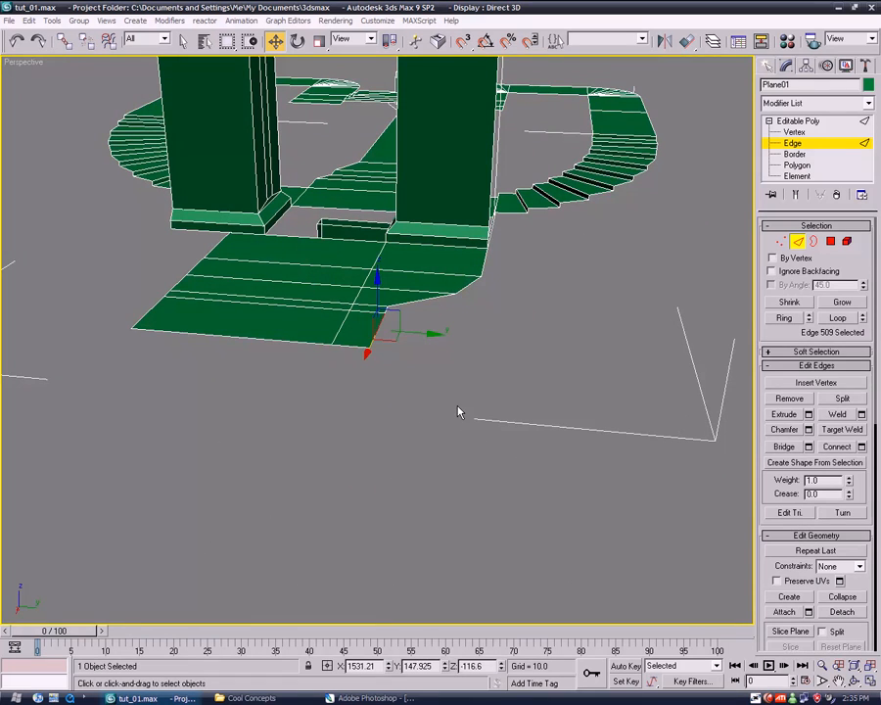